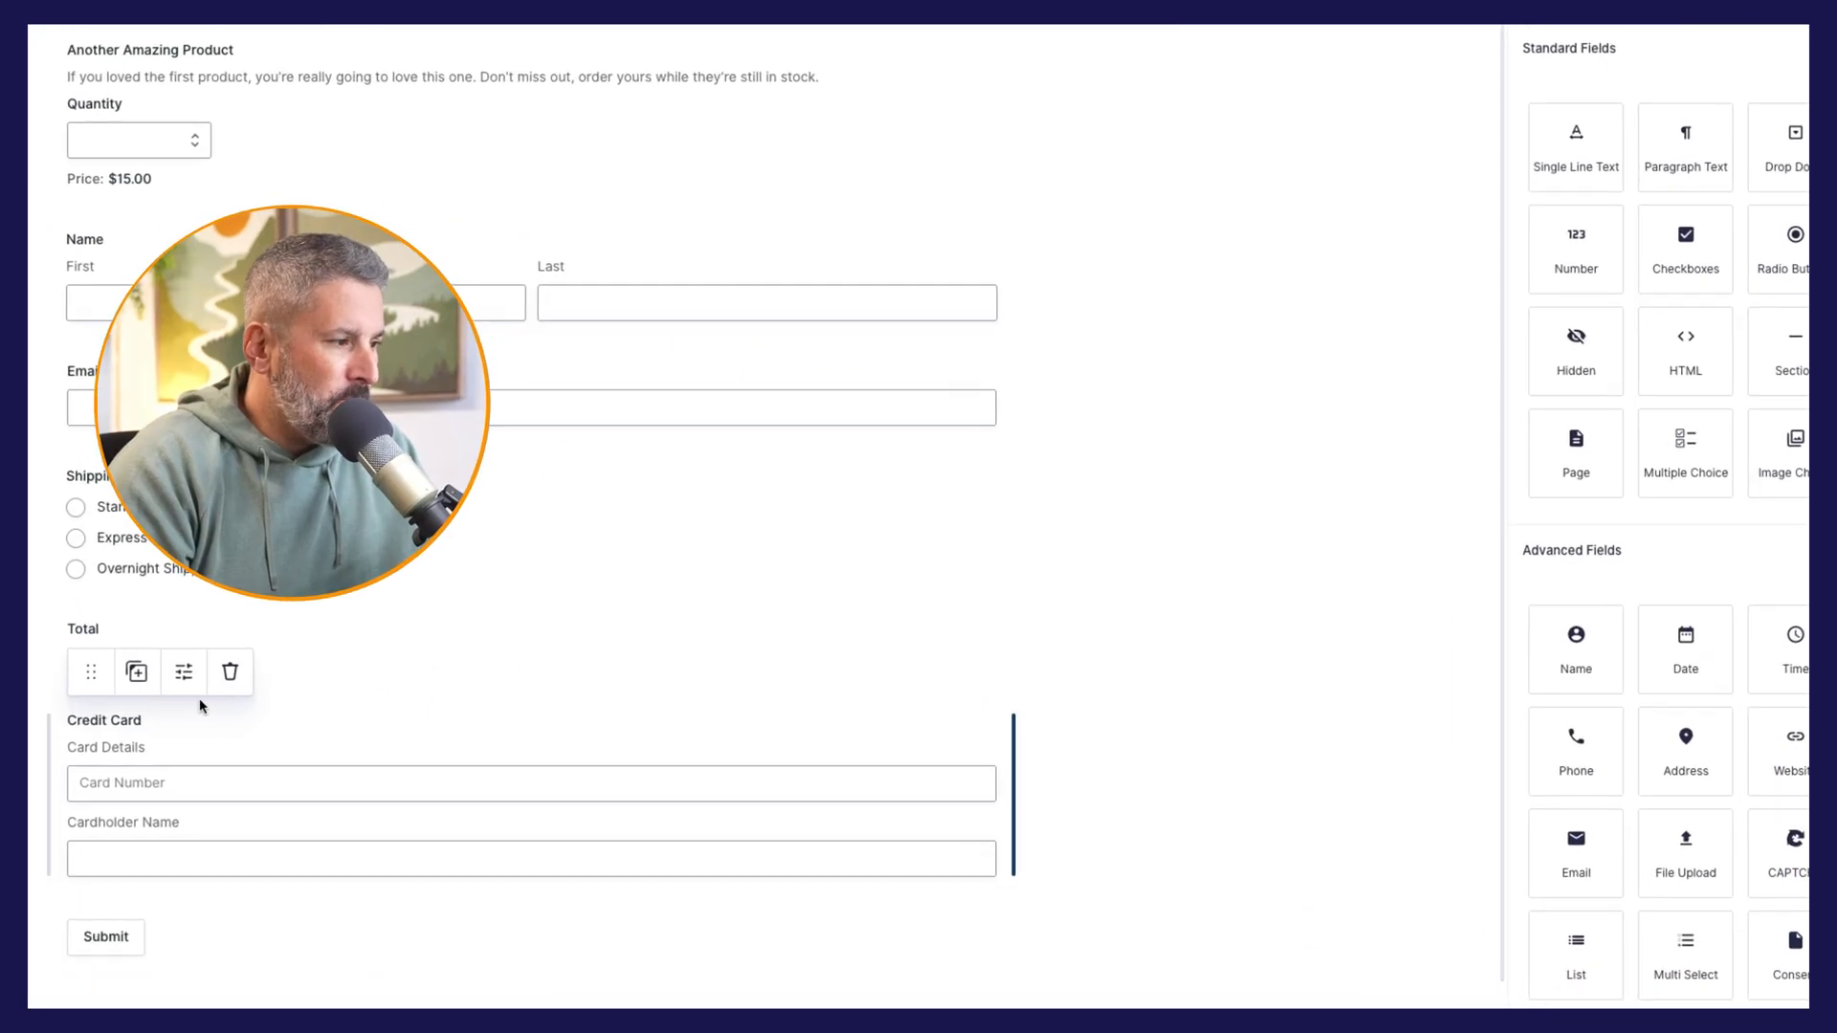
Step: Try the Use Stripe's Payment Element option on the Credit Card field, switch it back off, and save the form
left_click(191, 674)
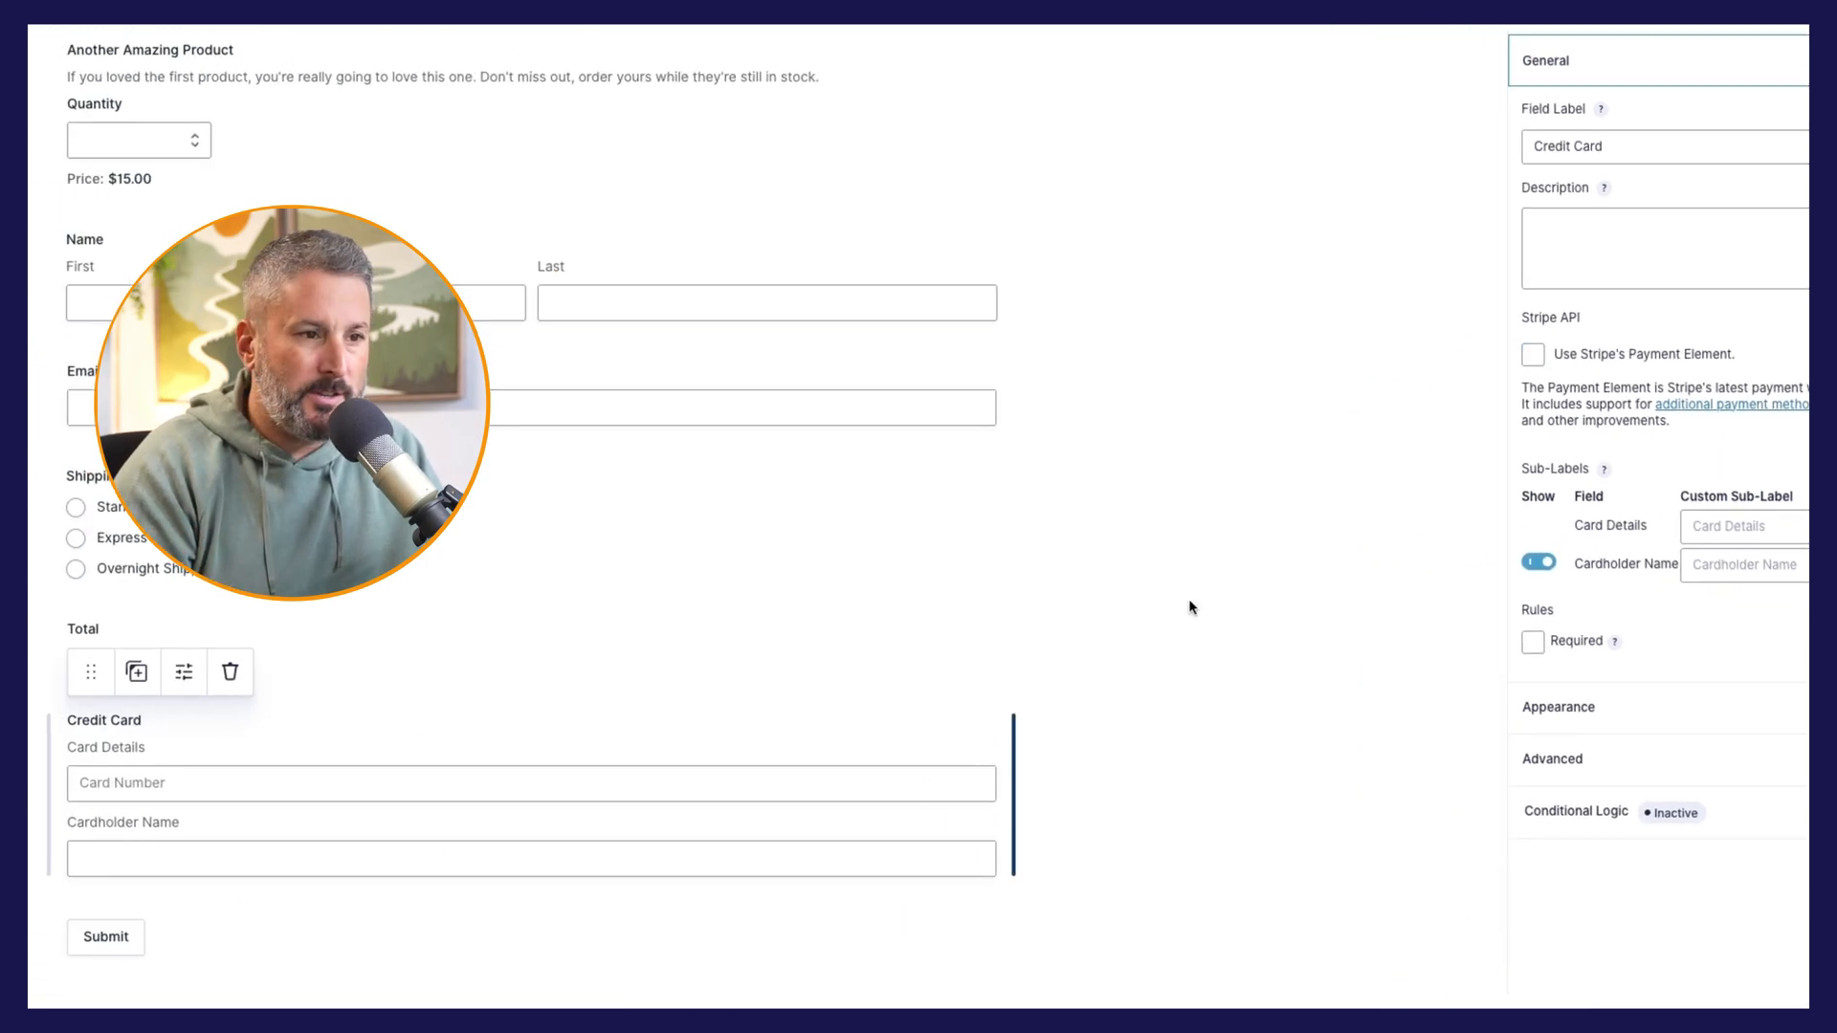
left_click(1533, 355)
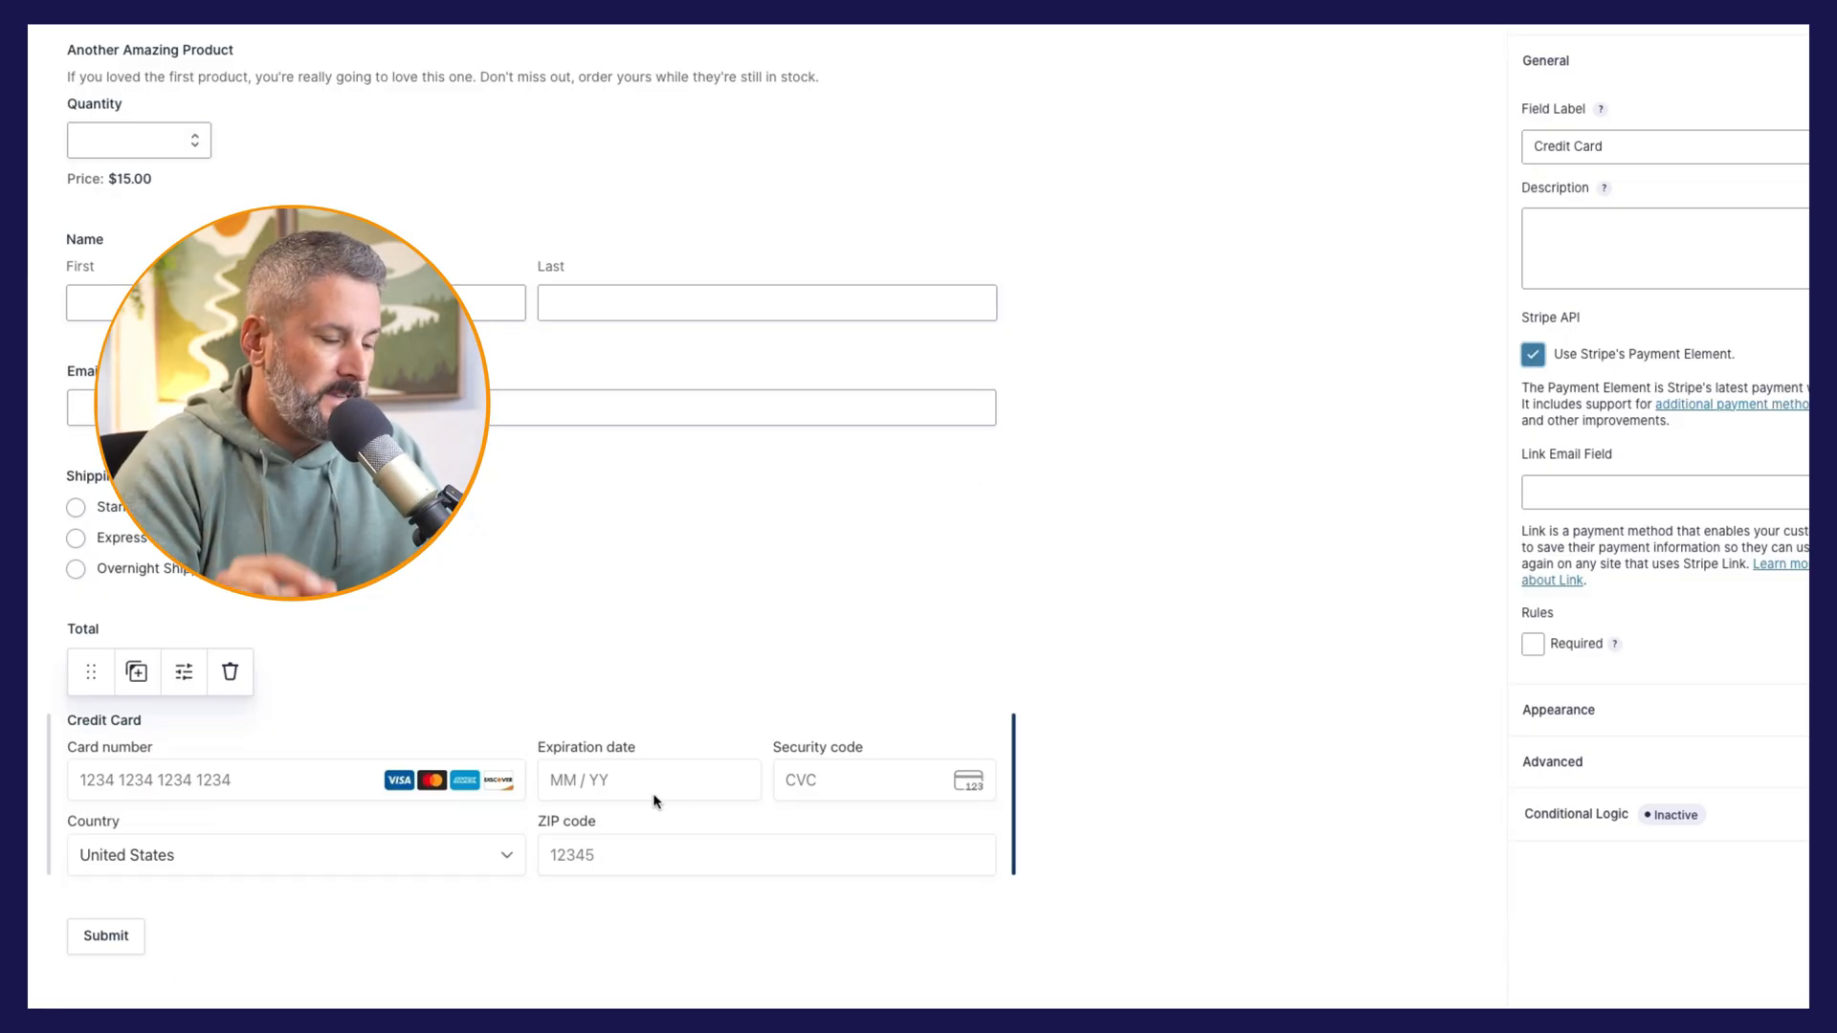
left_click(1540, 356)
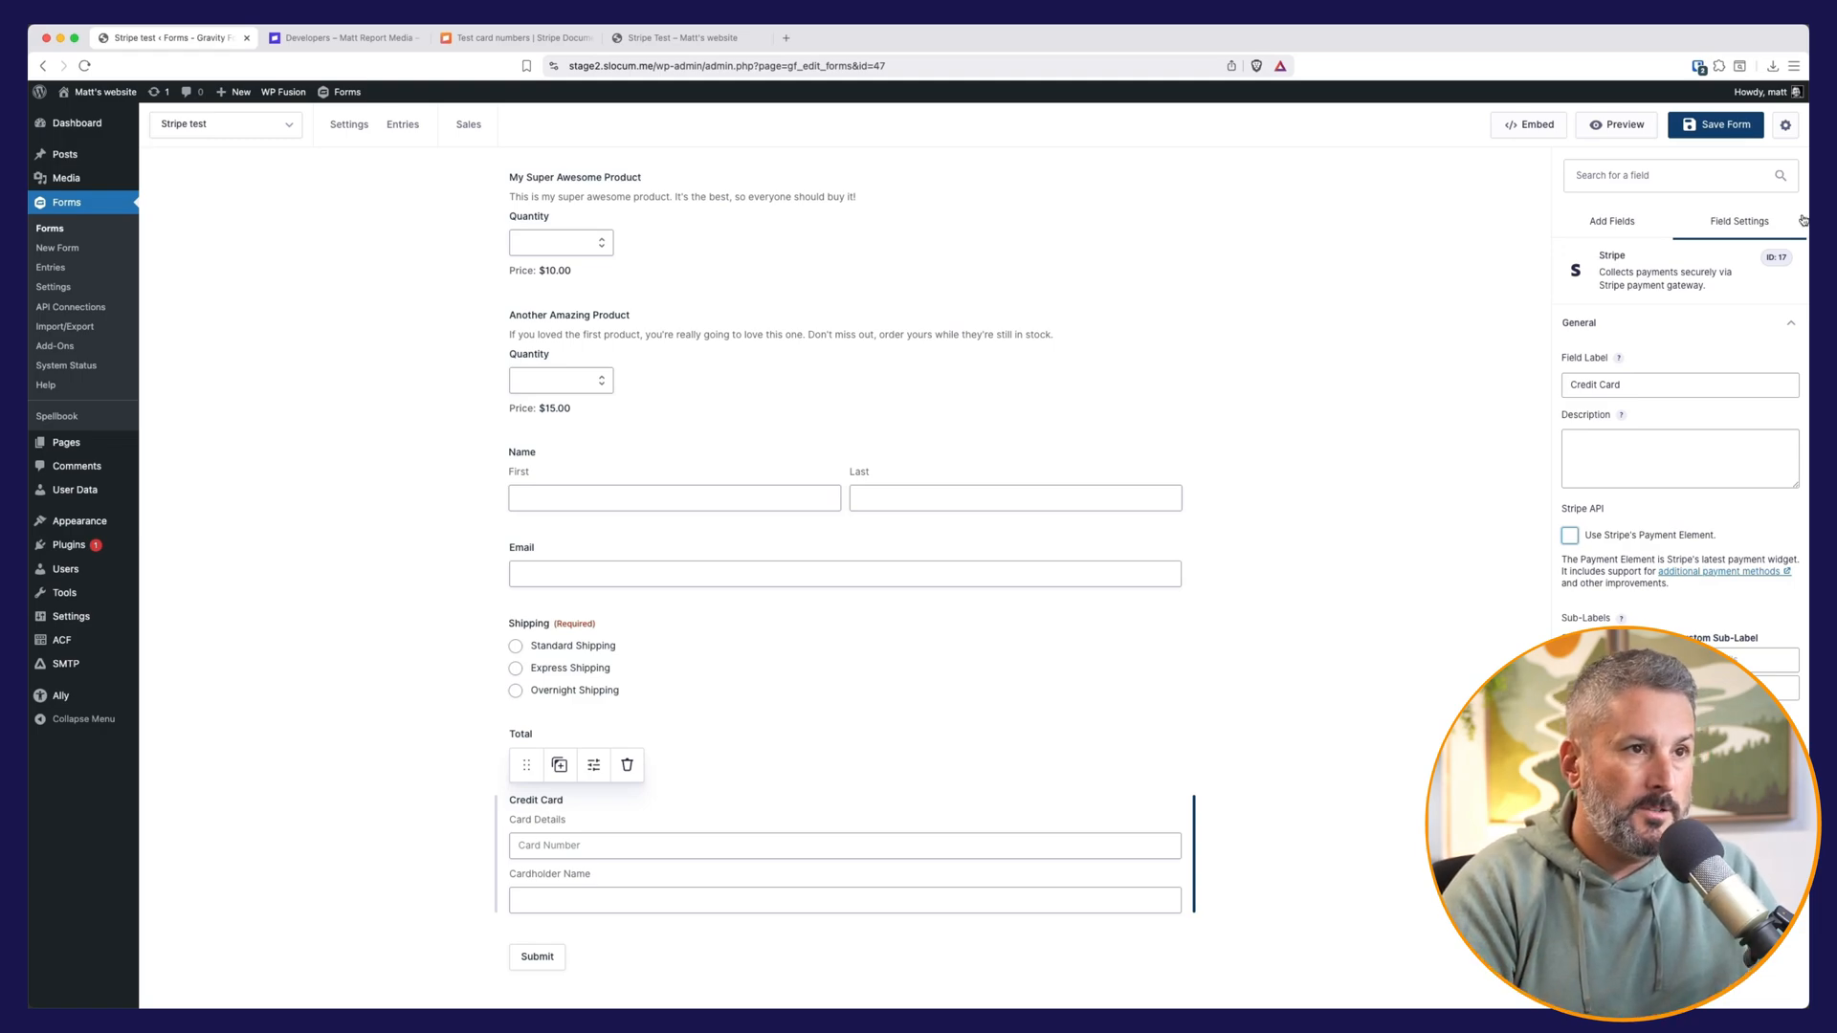
key("super+s")
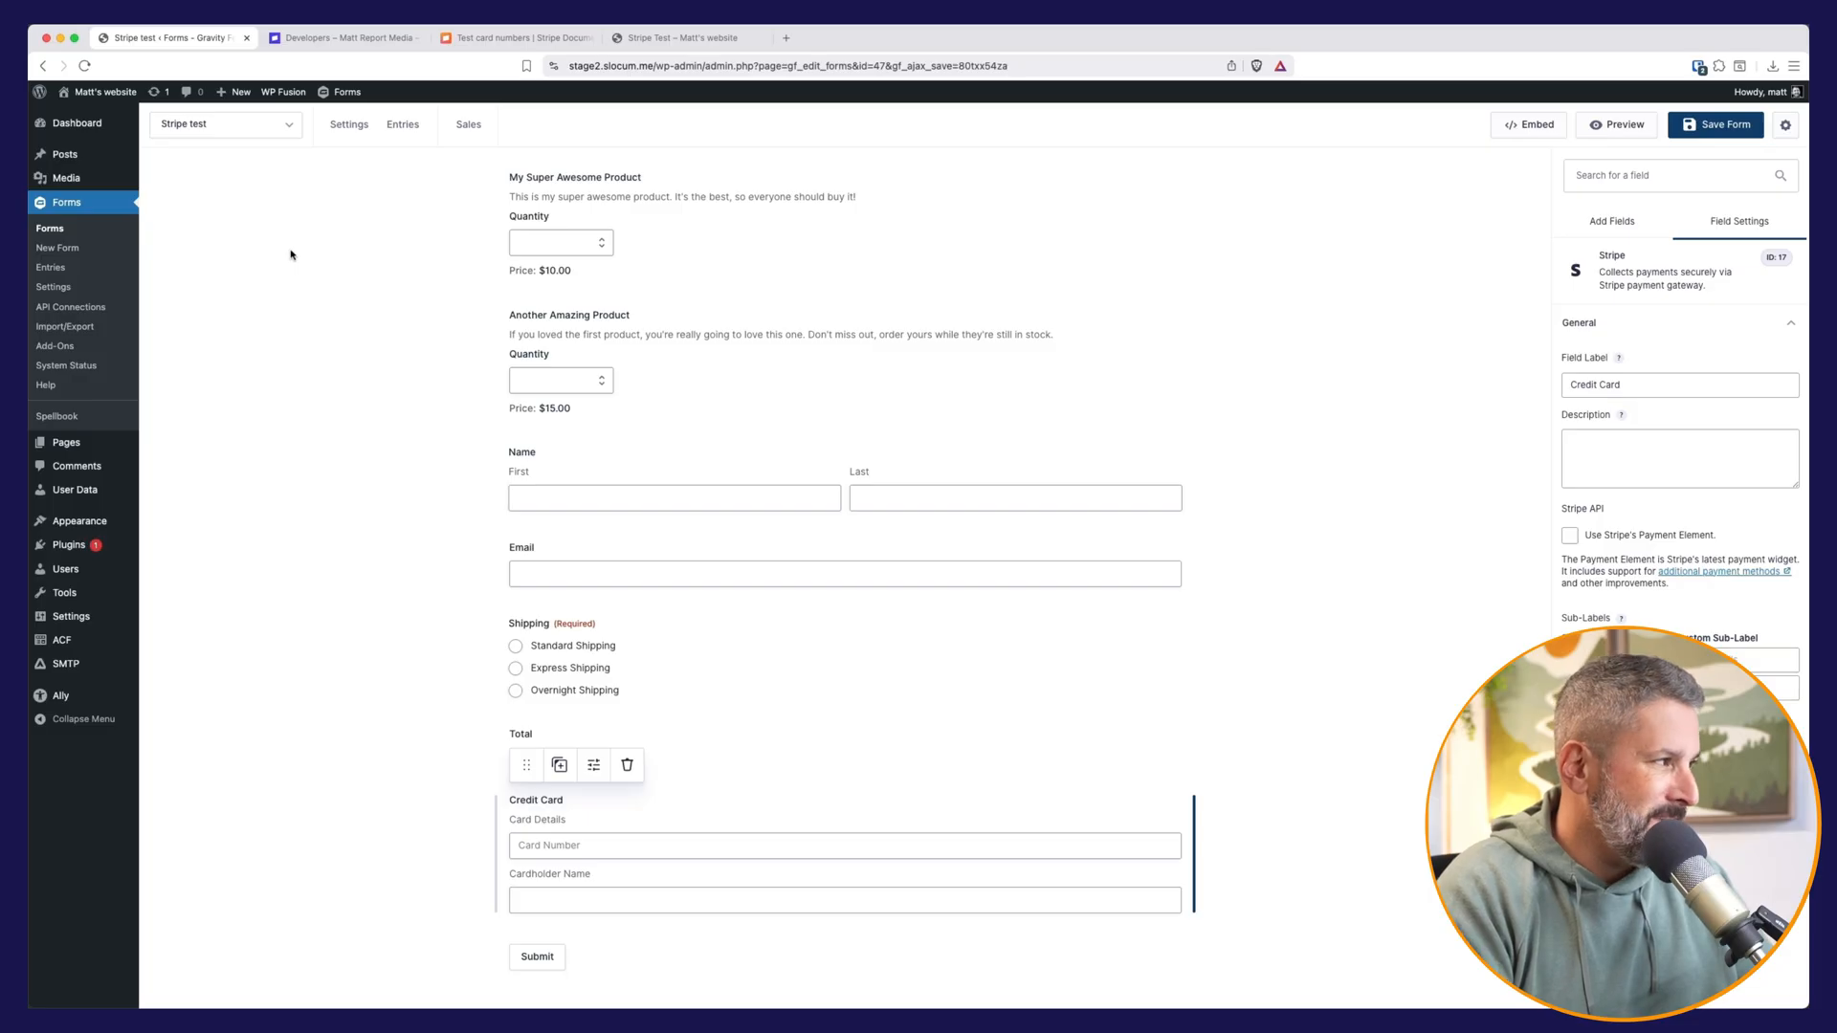
Step: Open the Stripe section of the Forms settings and view the webhook instructions
left_click(84, 288)
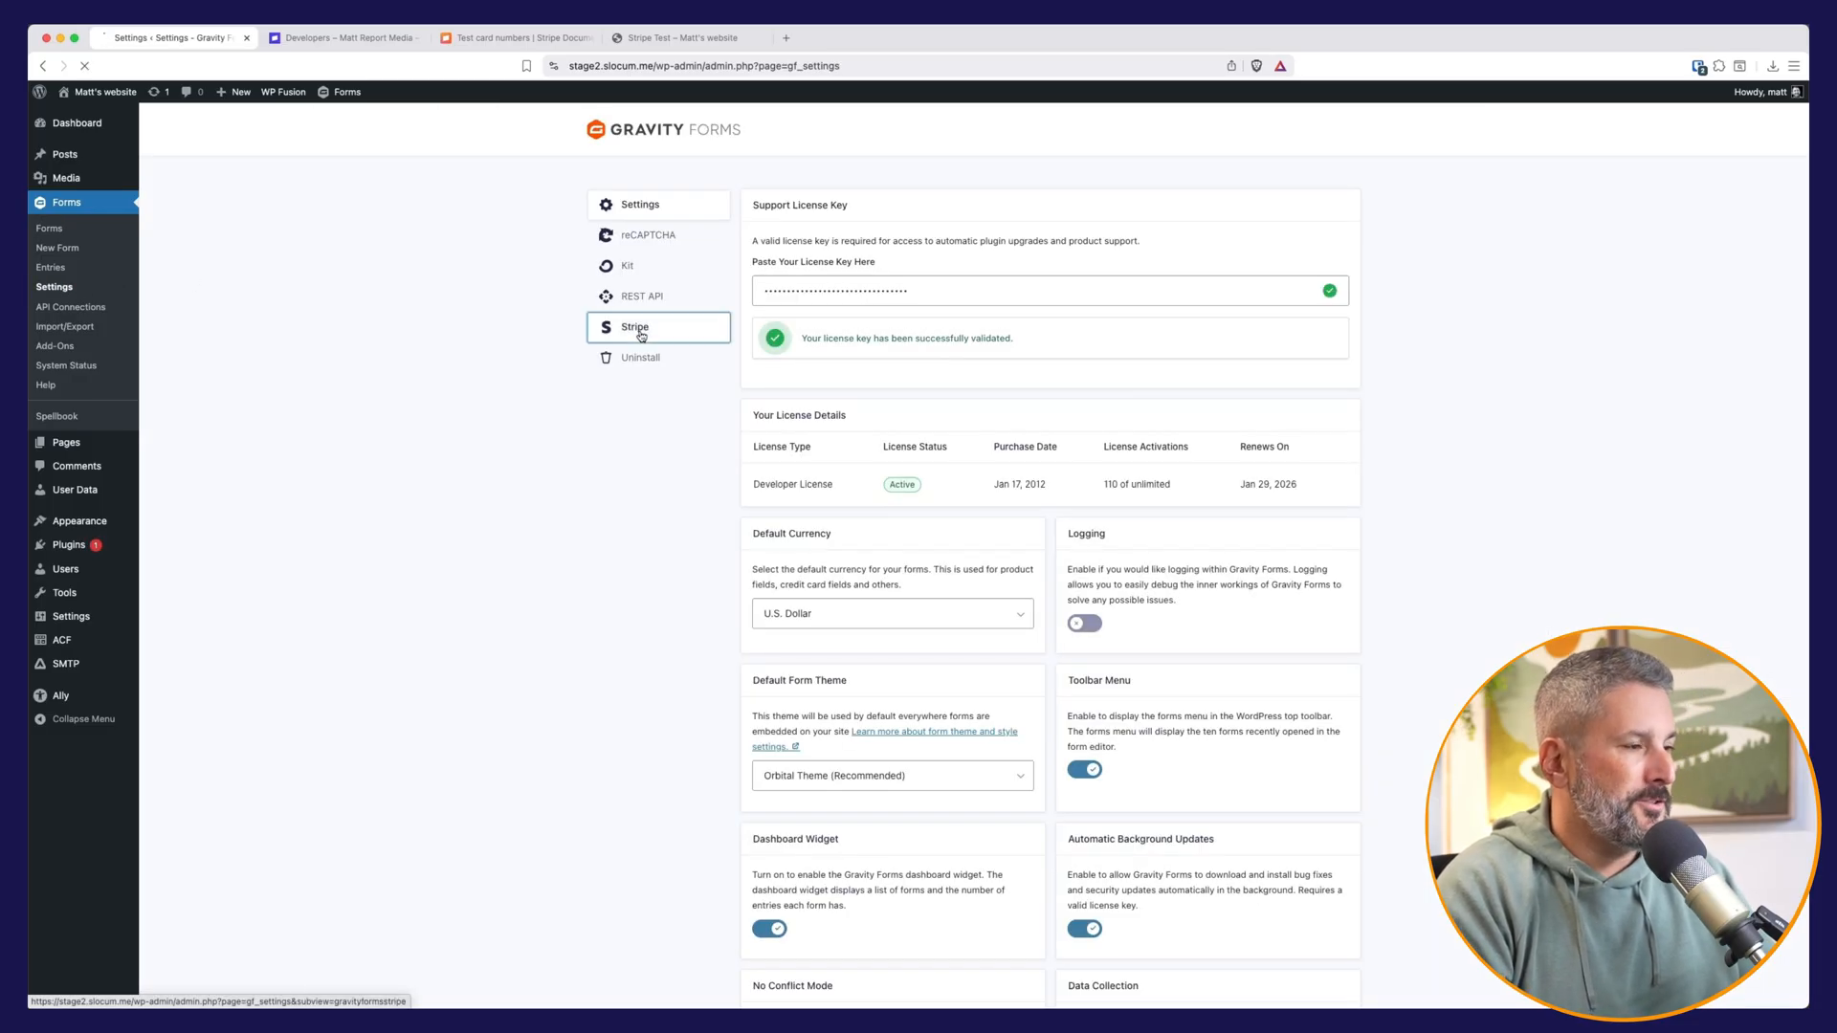
left_click(640, 334)
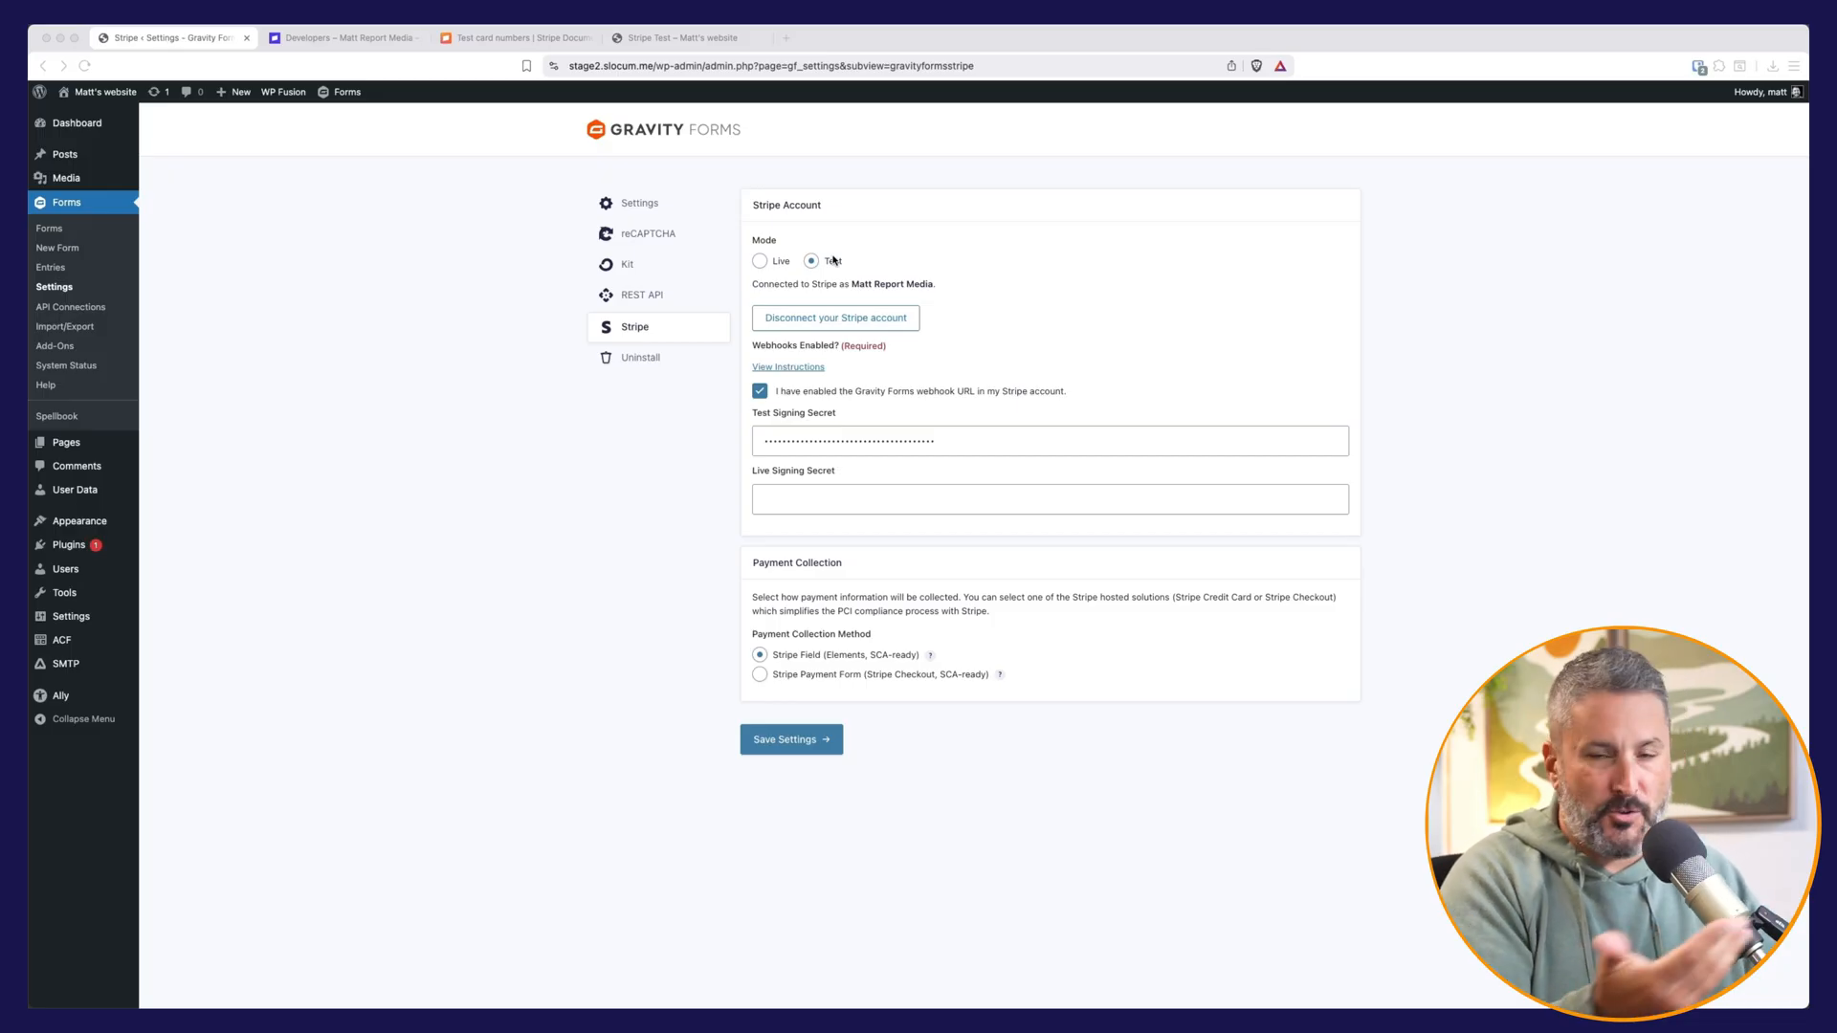
left_click(831, 373)
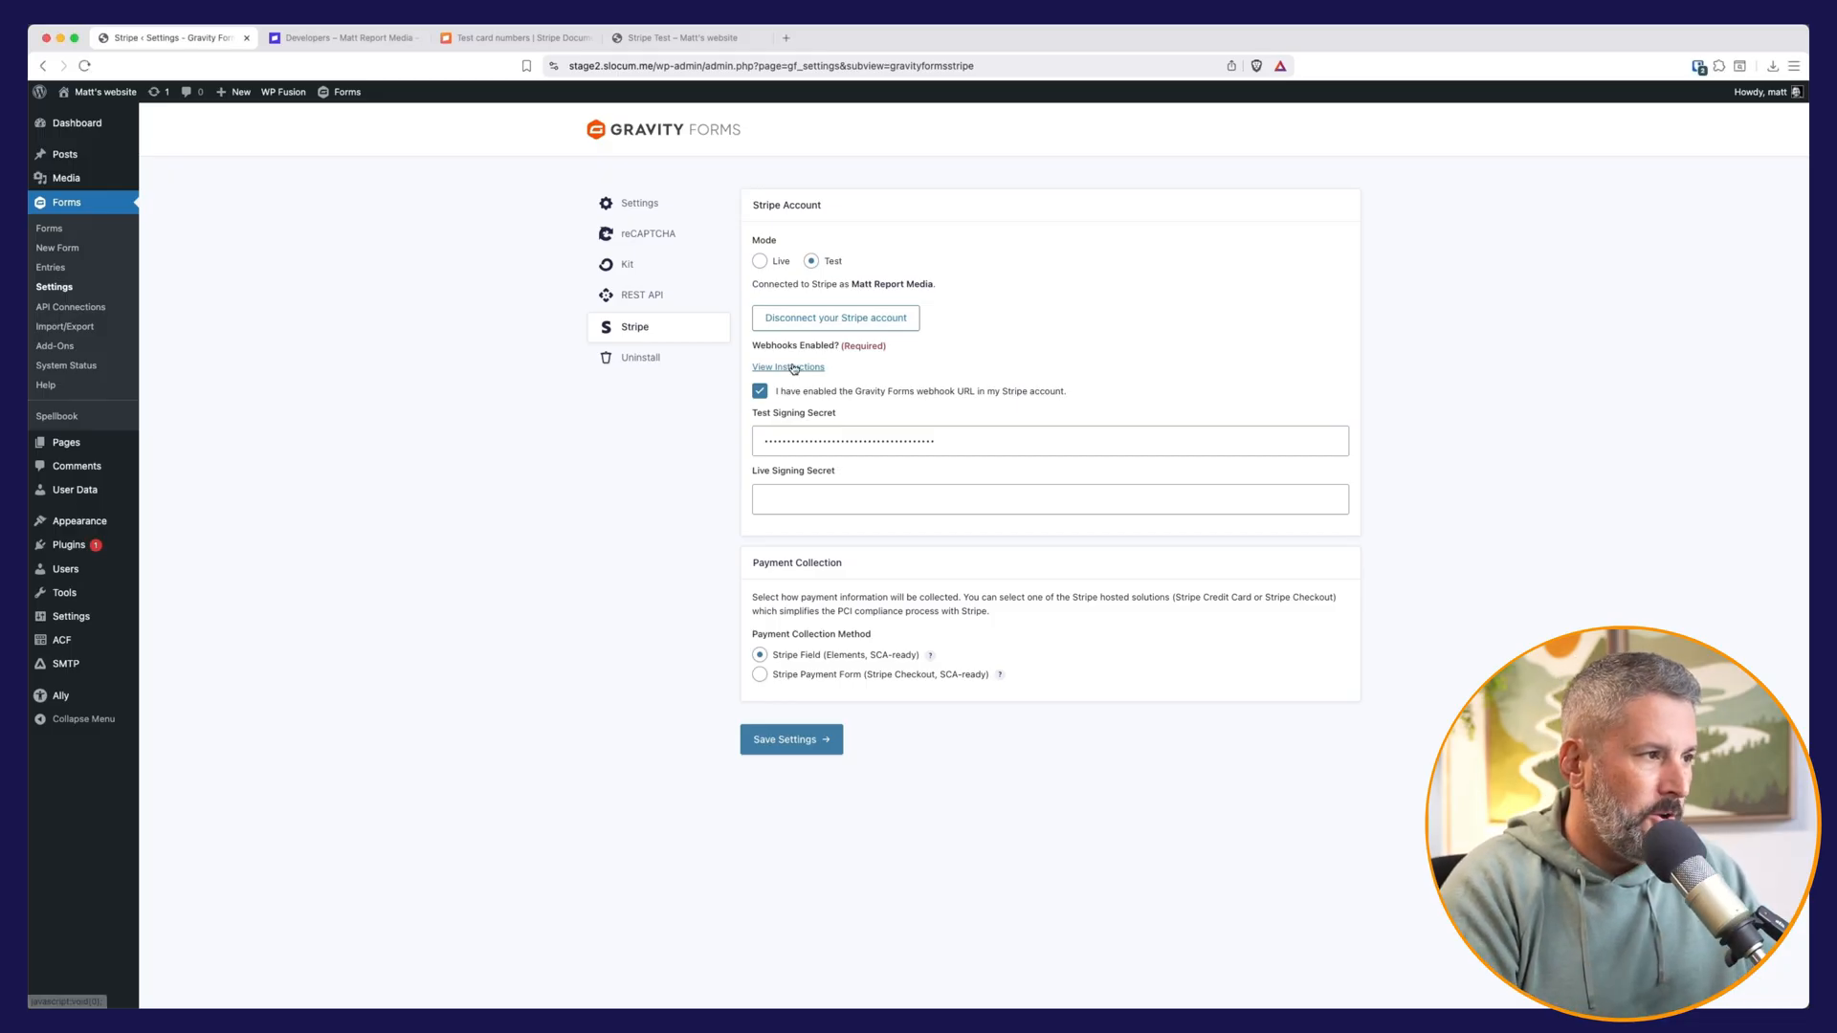
left_click(791, 368)
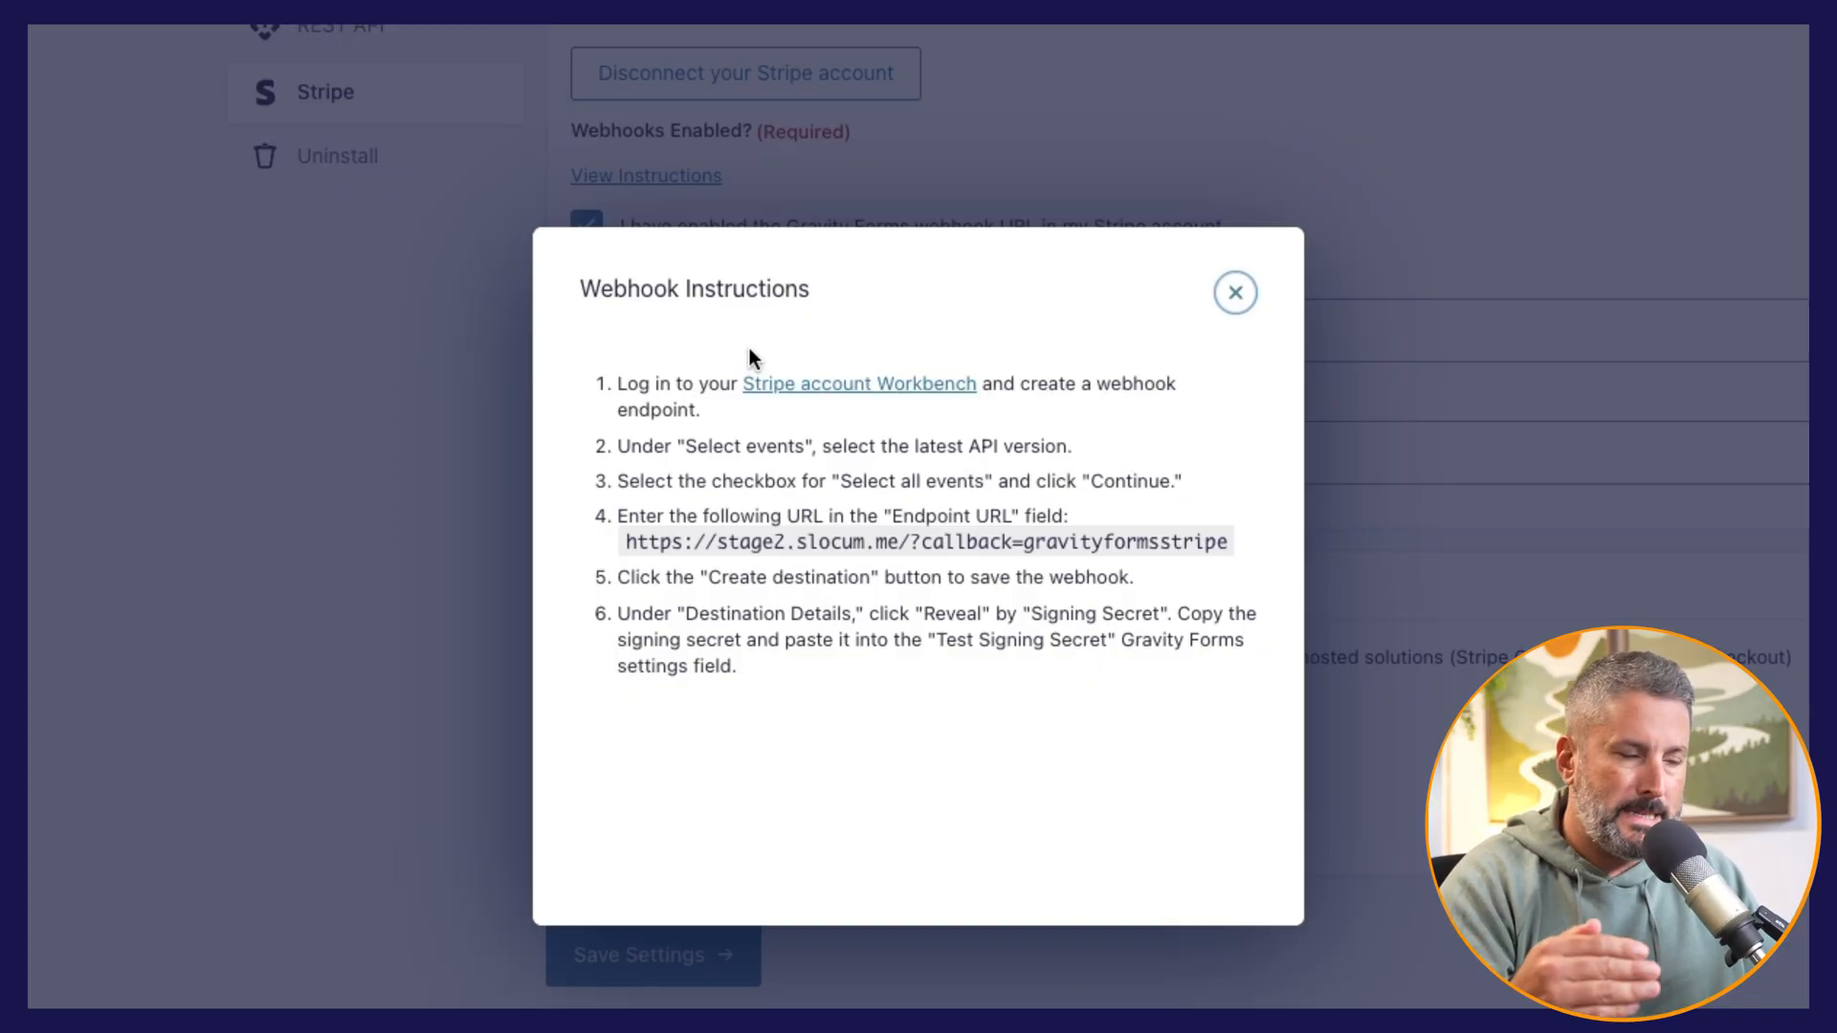
Step: Close and reopen the webhook instructions, and follow their link to the Stripe account Workbench
left_click(1235, 293)
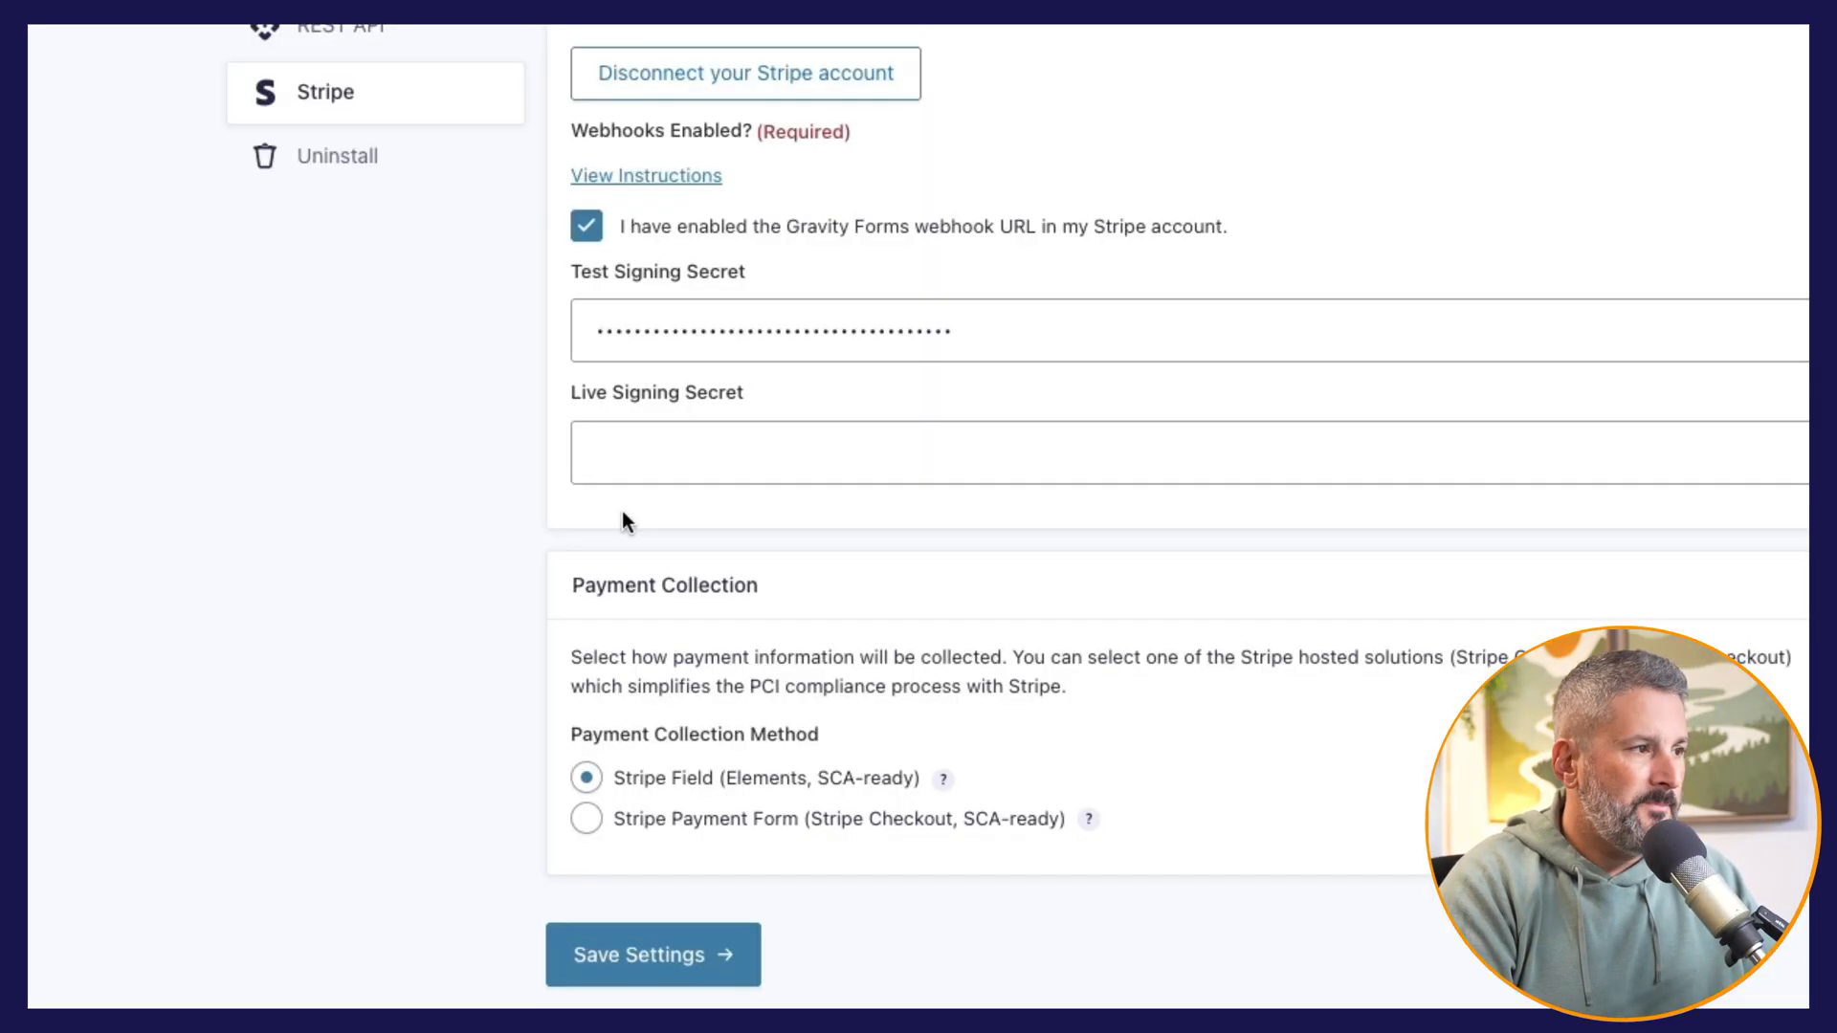
left_click(651, 186)
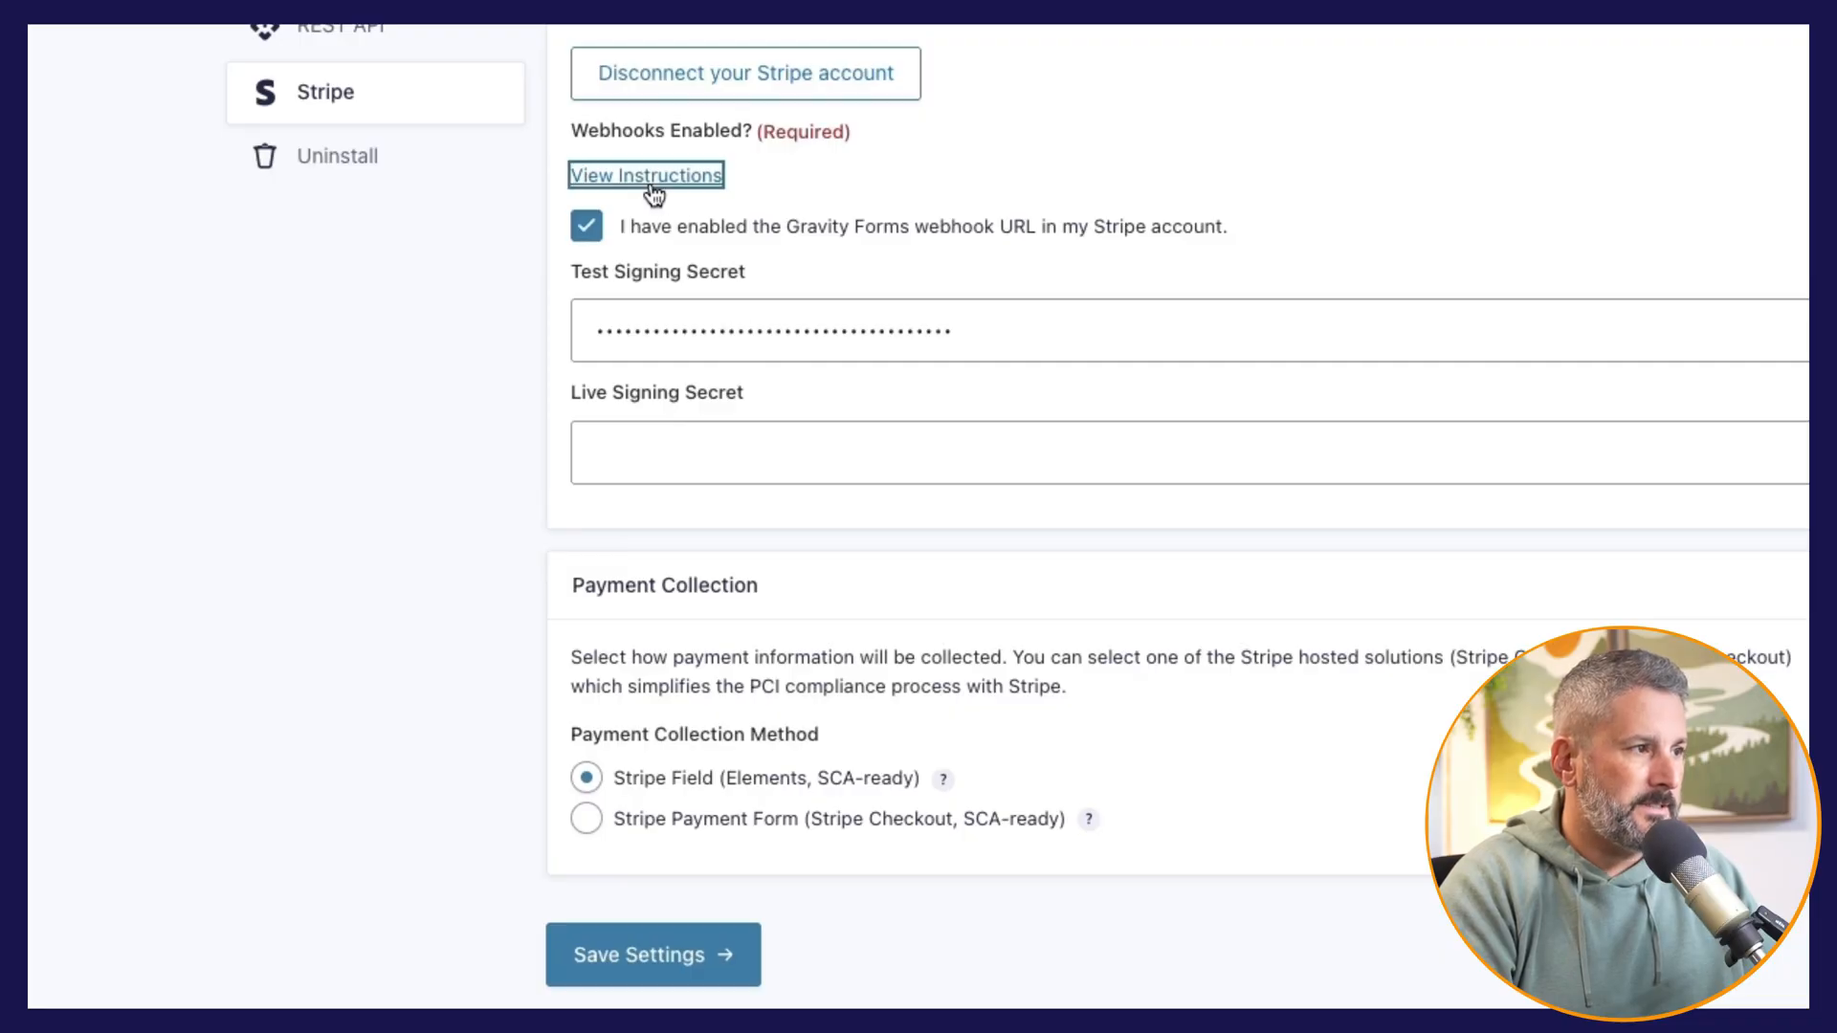
left_click(890, 469)
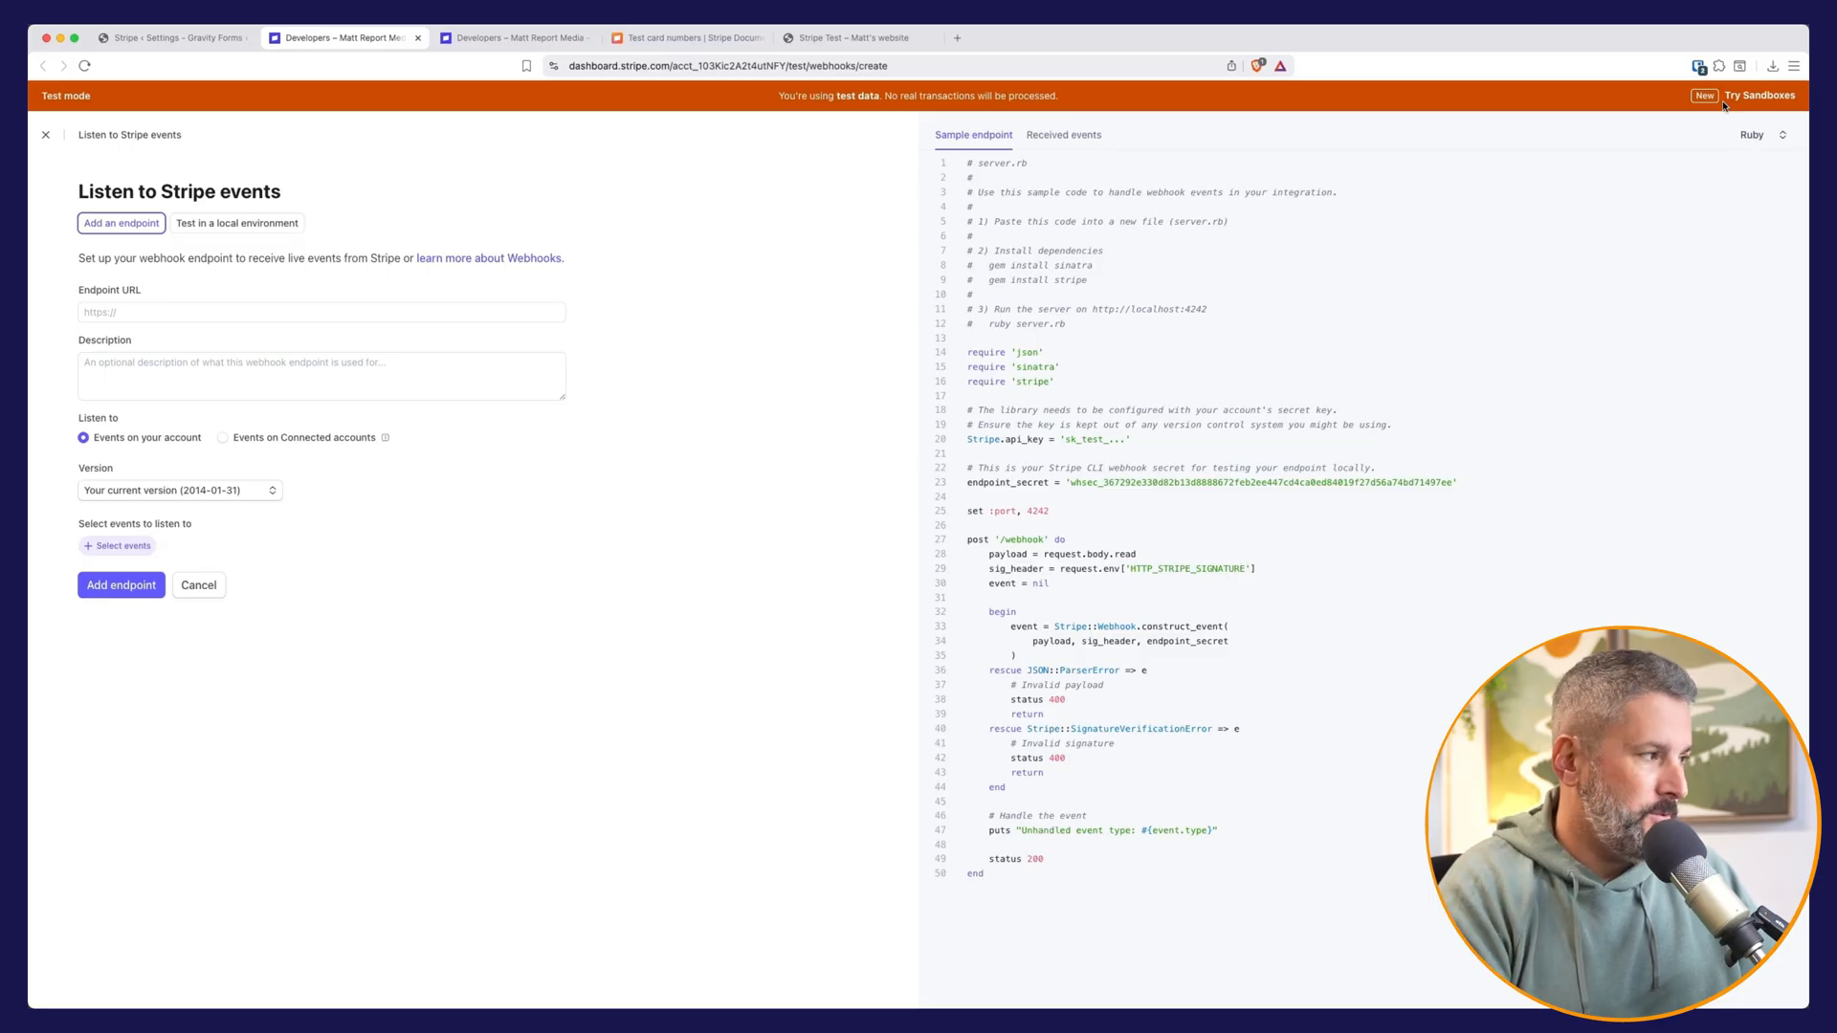
left_click(169, 43)
left_click_drag(776, 544, 1064, 545)
key("super+c")
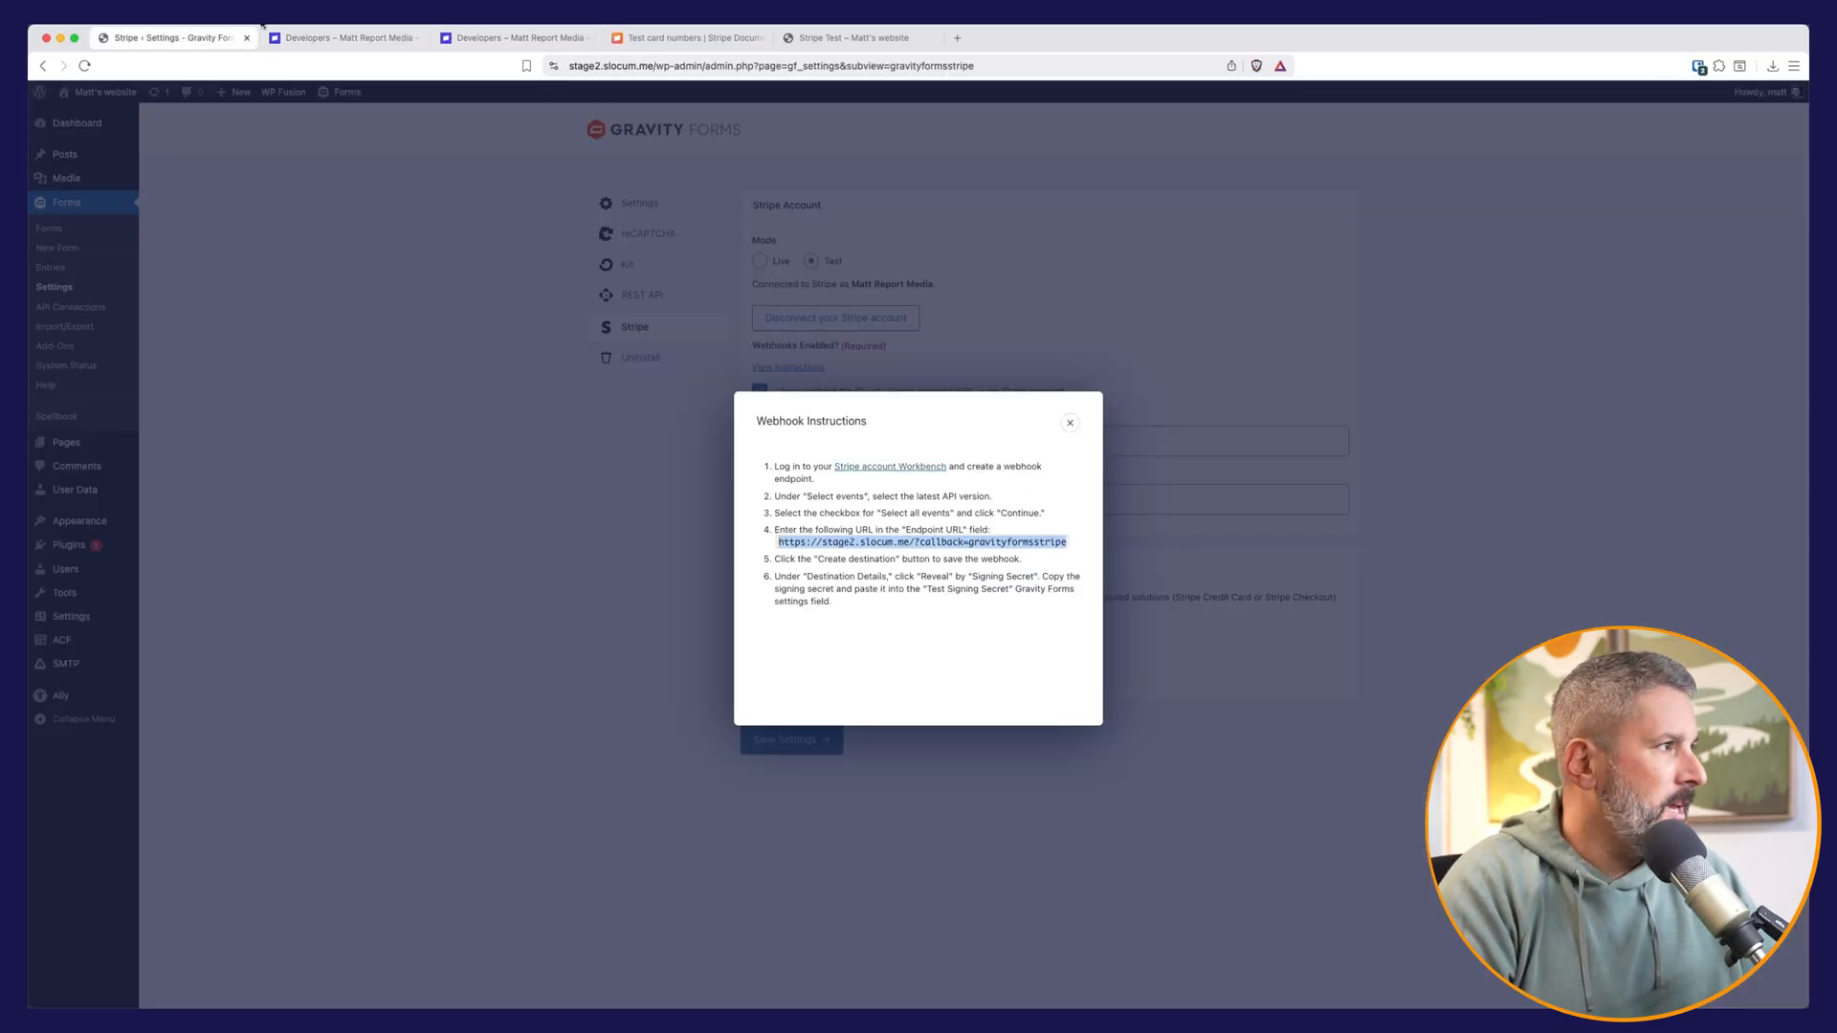
left_click(340, 38)
left_click(199, 313)
key("super+v")
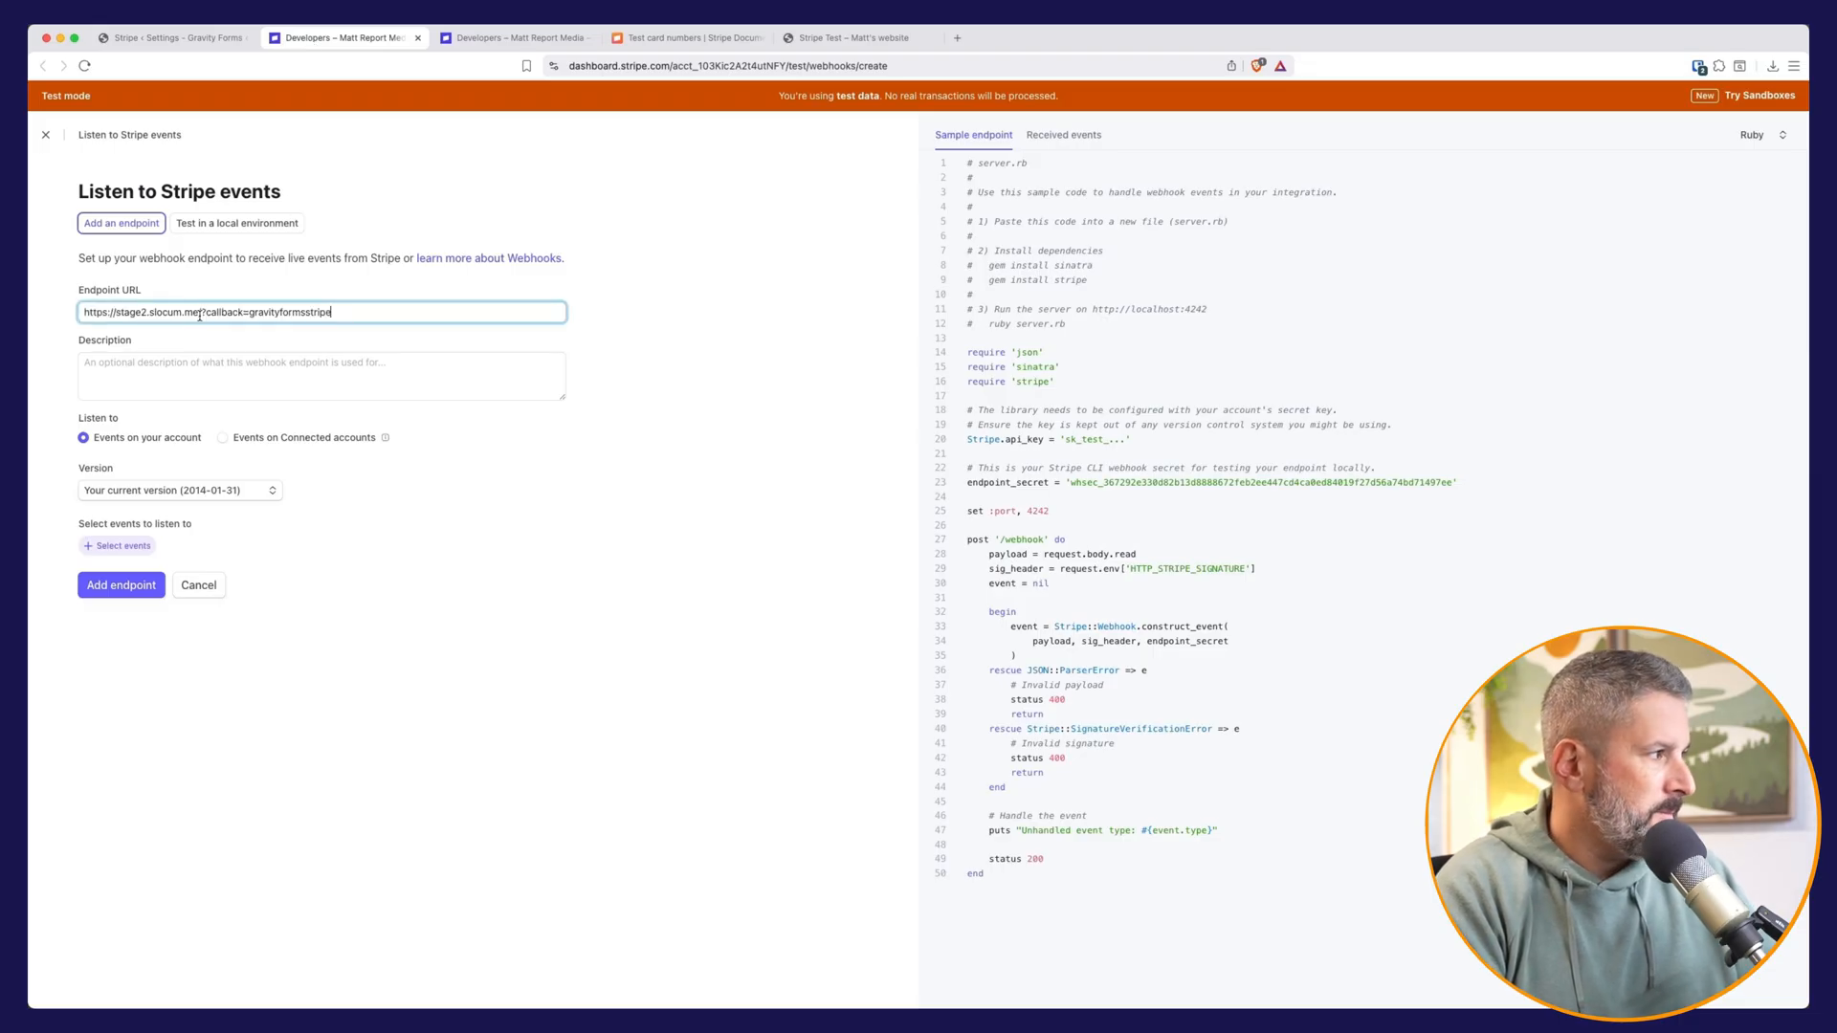
left_click(167, 366)
type("test")
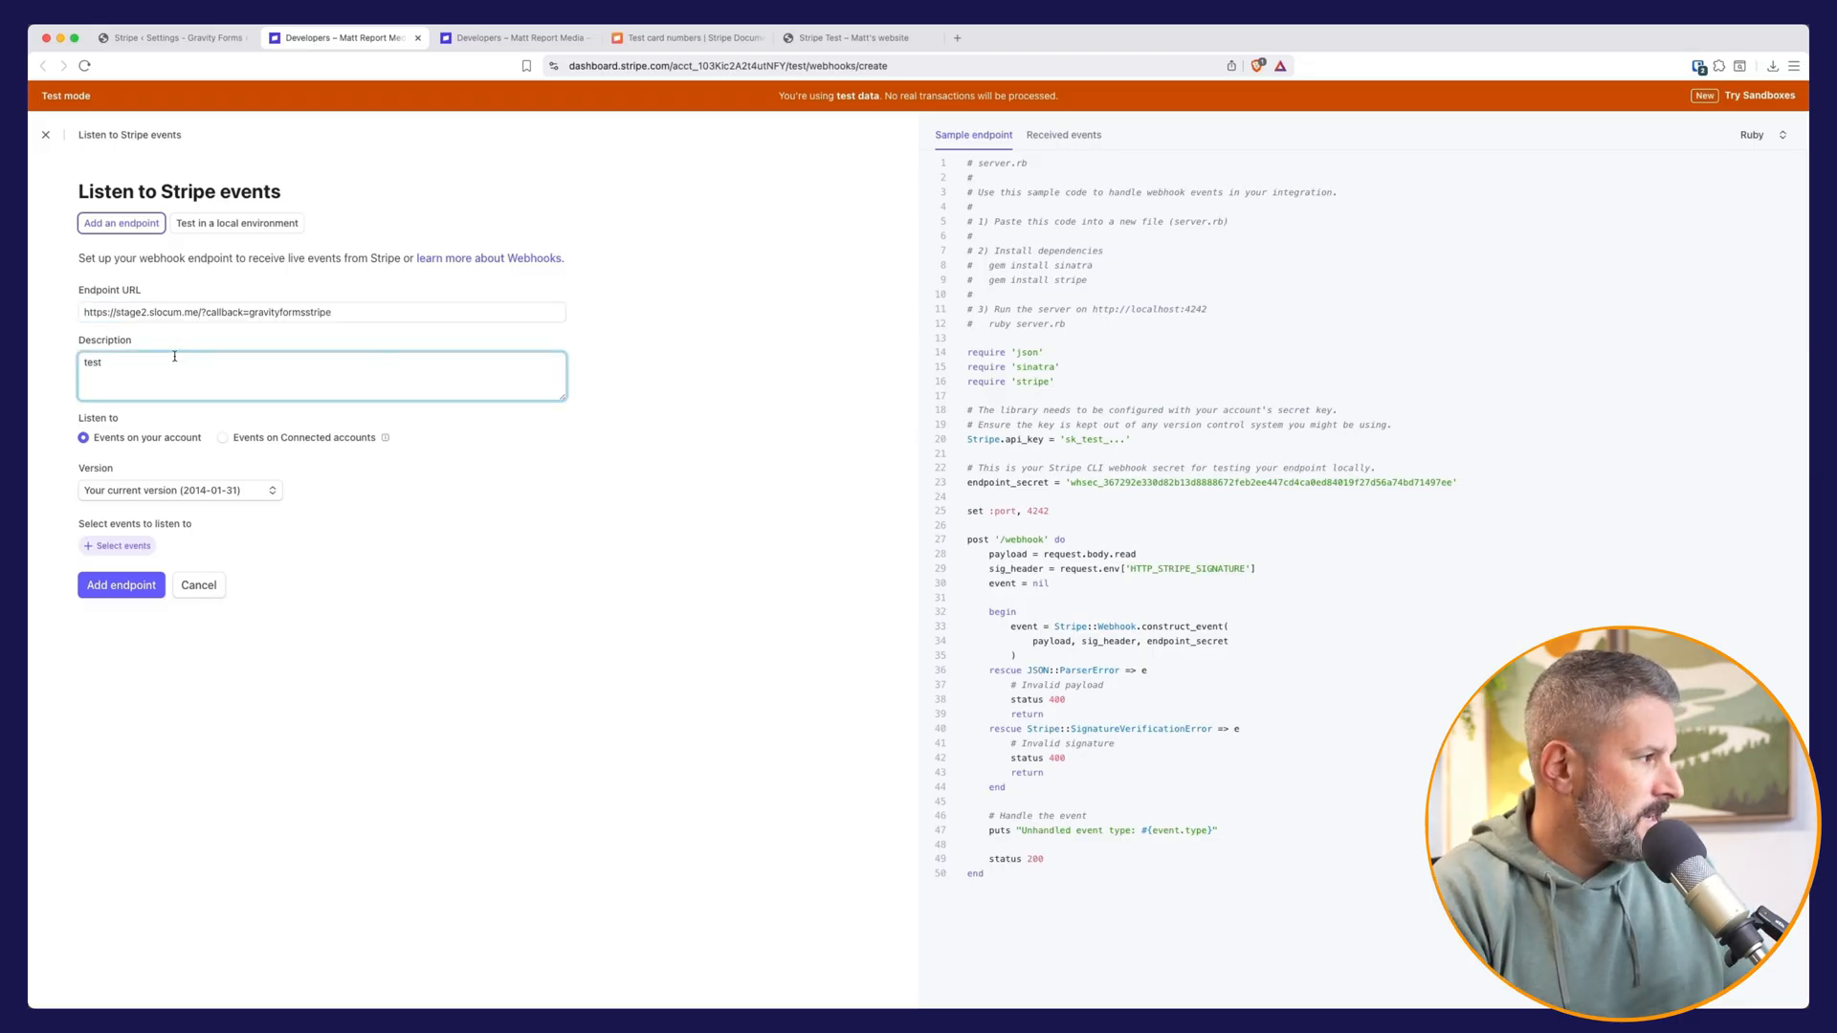
Step: Subscribe the webhook endpoint to all events and create the endpoint
left_click(121, 546)
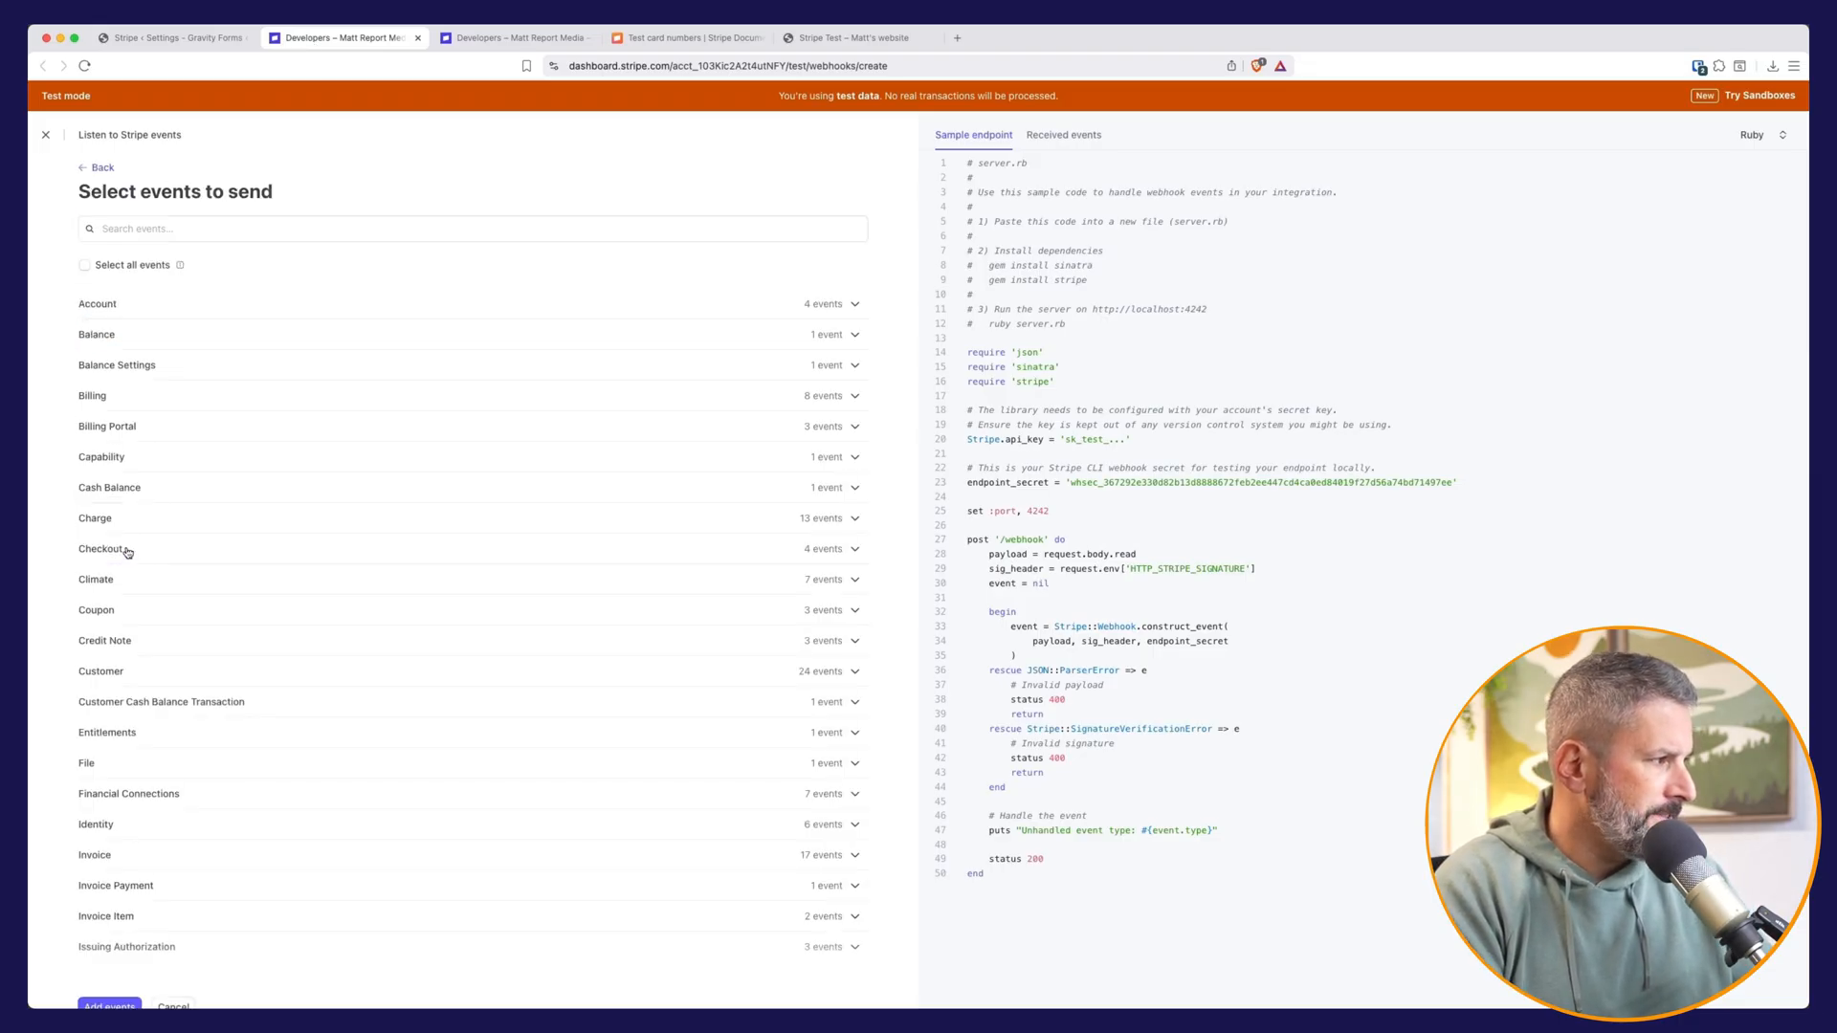
left_click(134, 265)
scroll(377, 500, "down", 10)
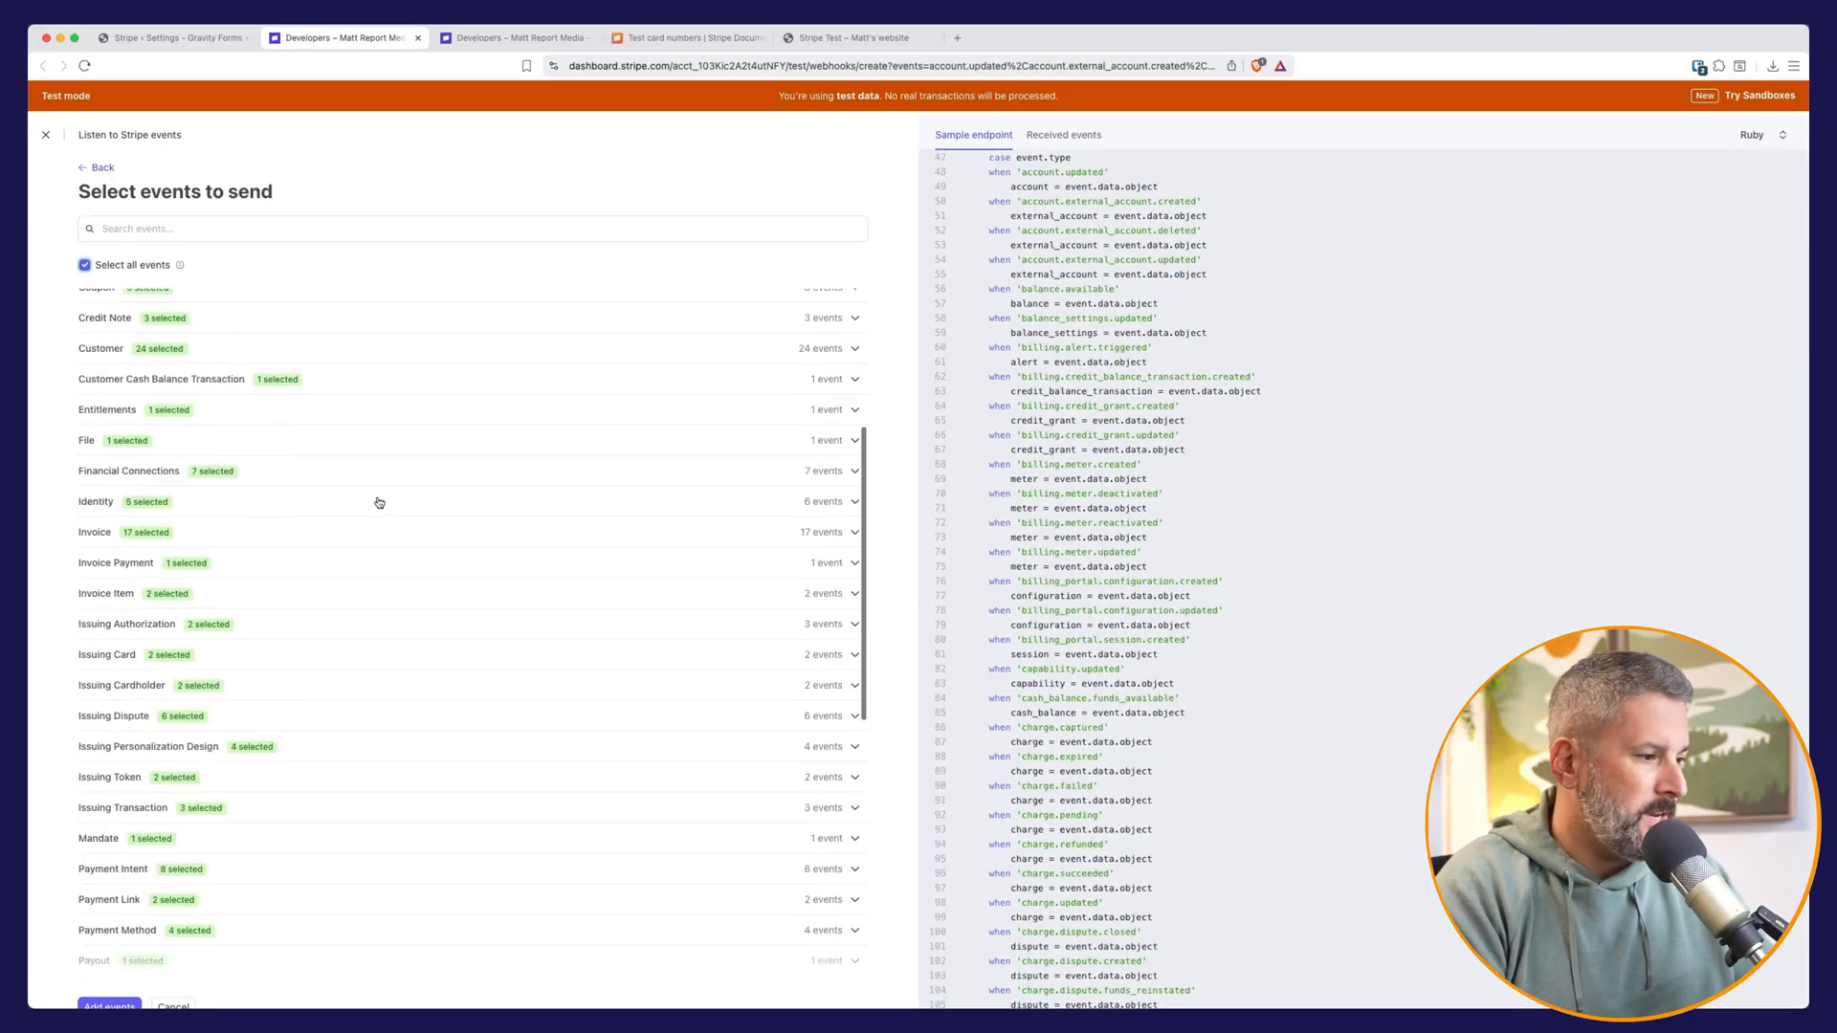
left_click(108, 977)
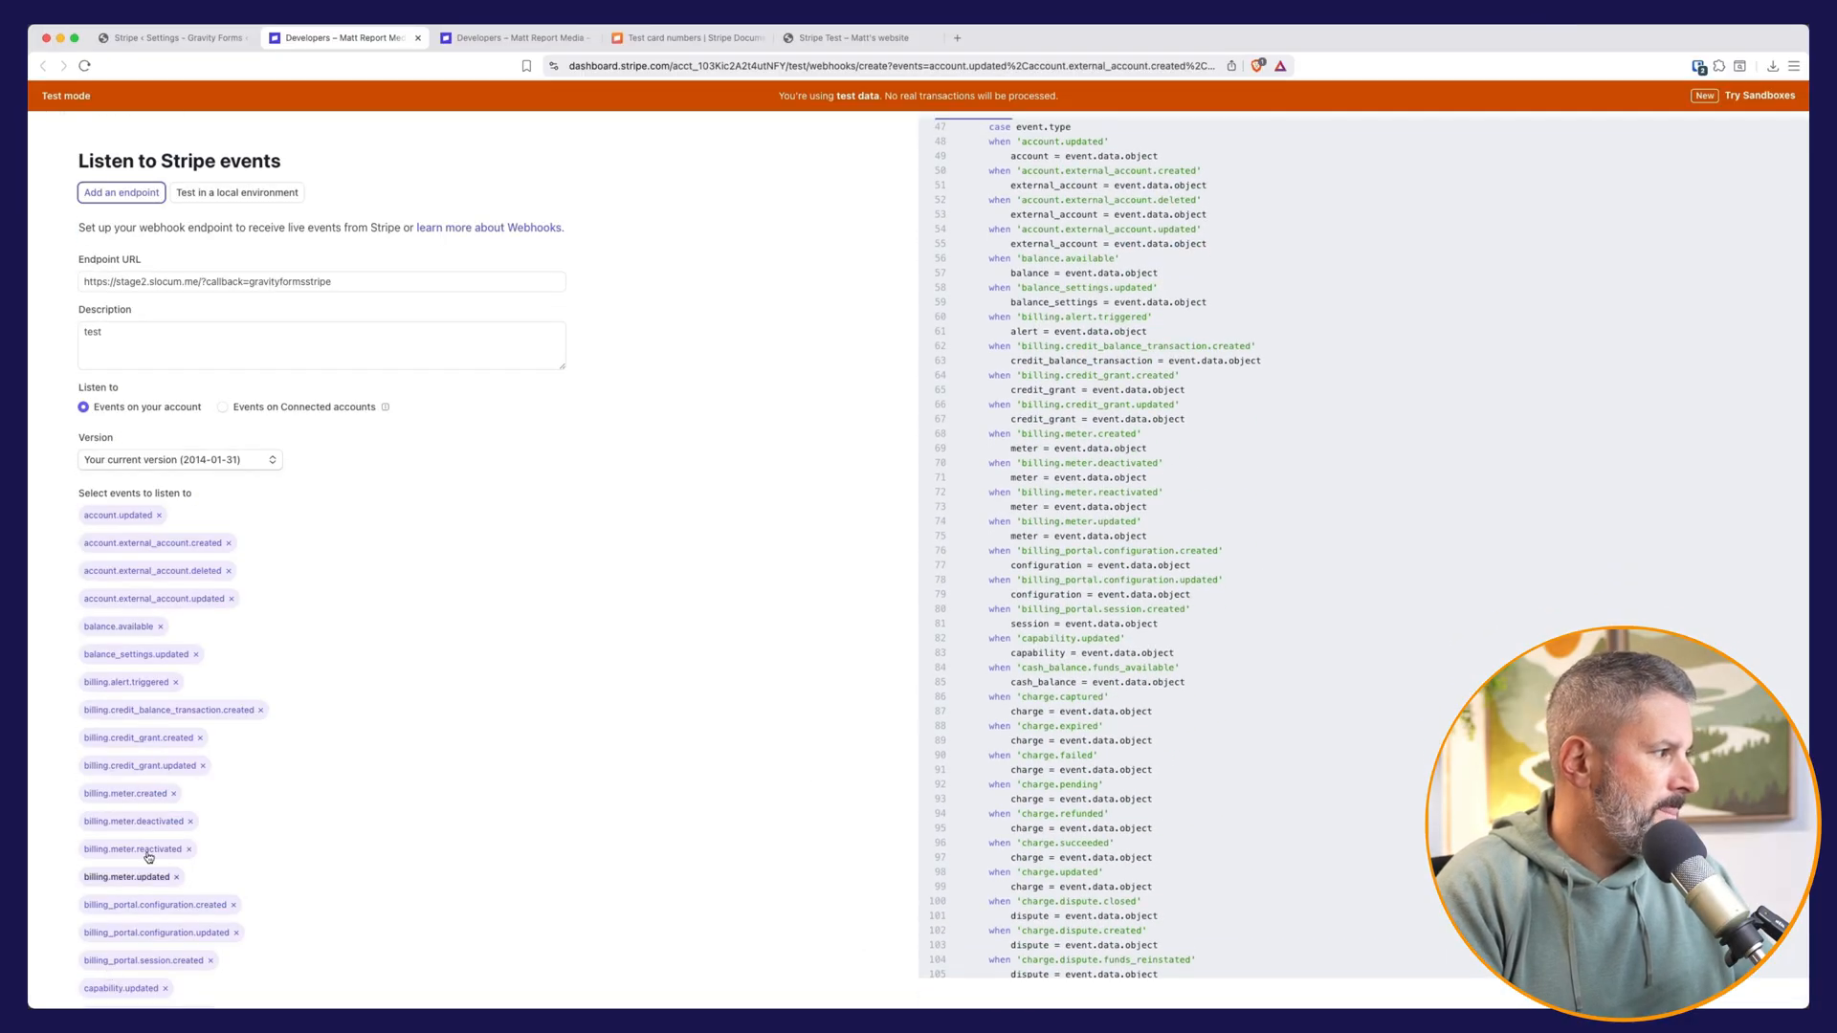
scroll(344, 689, "down", 15)
scroll(380, 701, "down", 15)
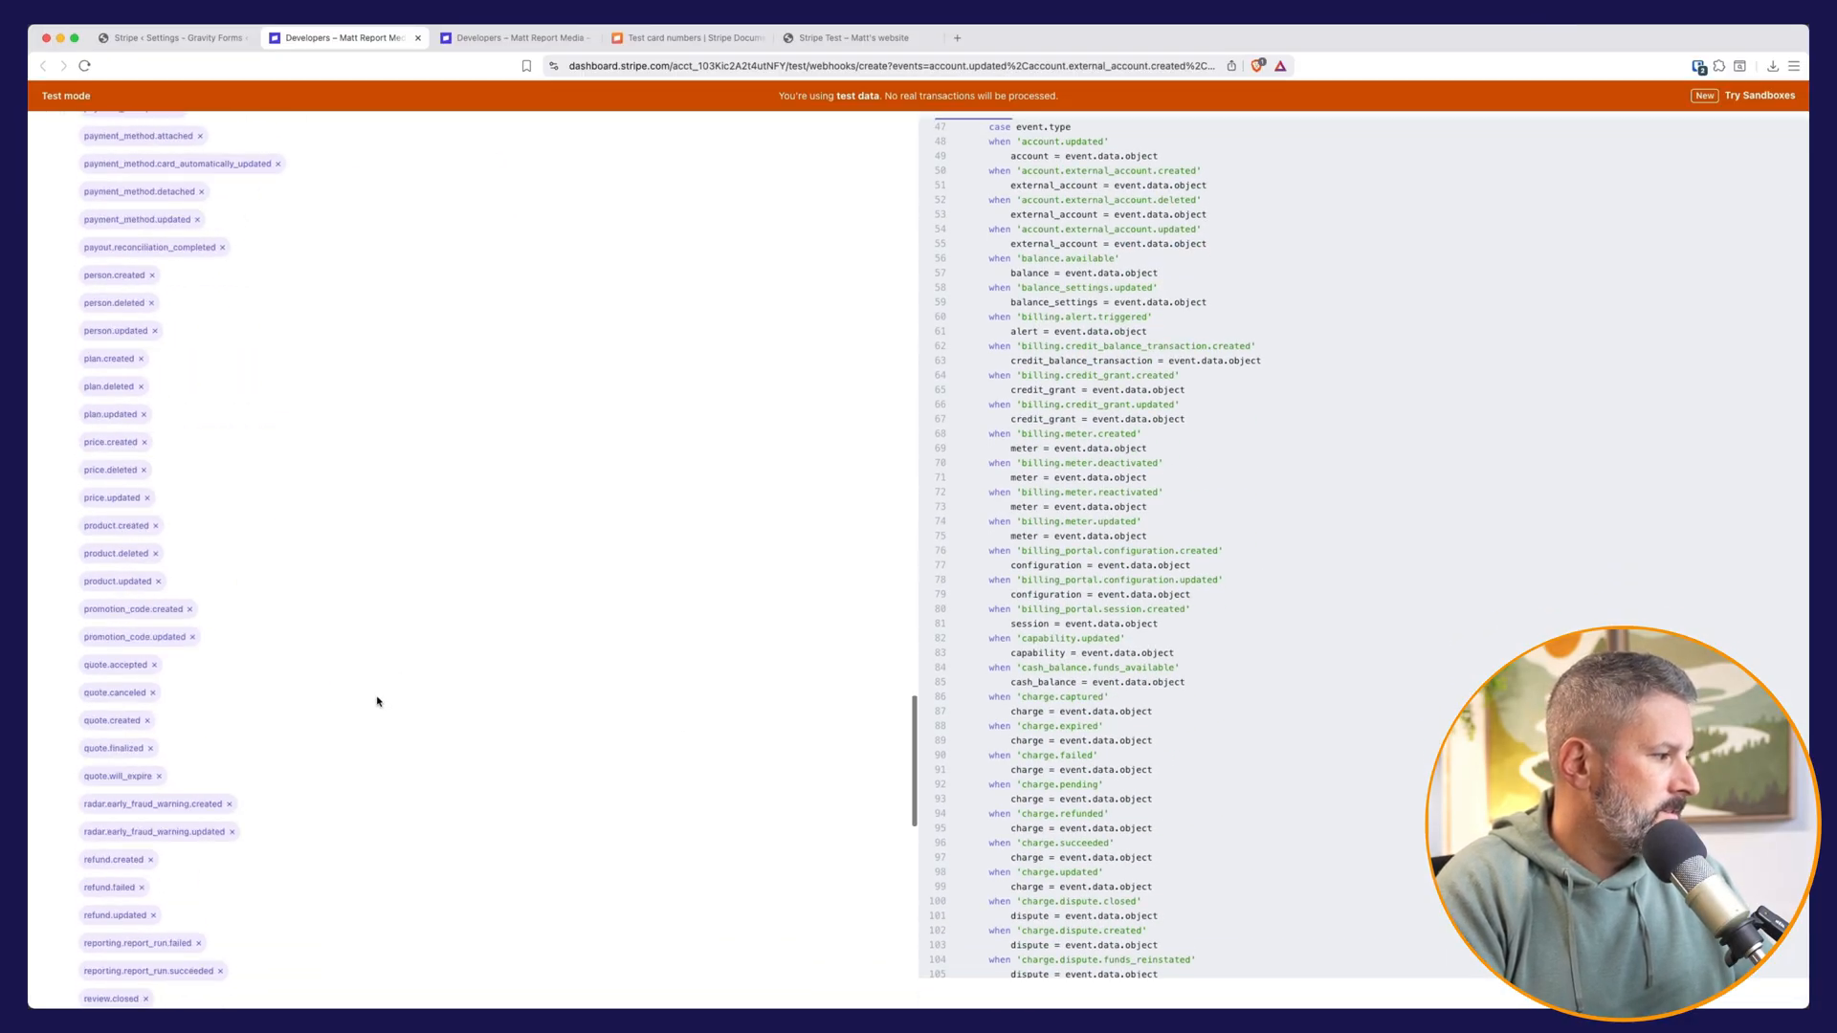
left_click(121, 970)
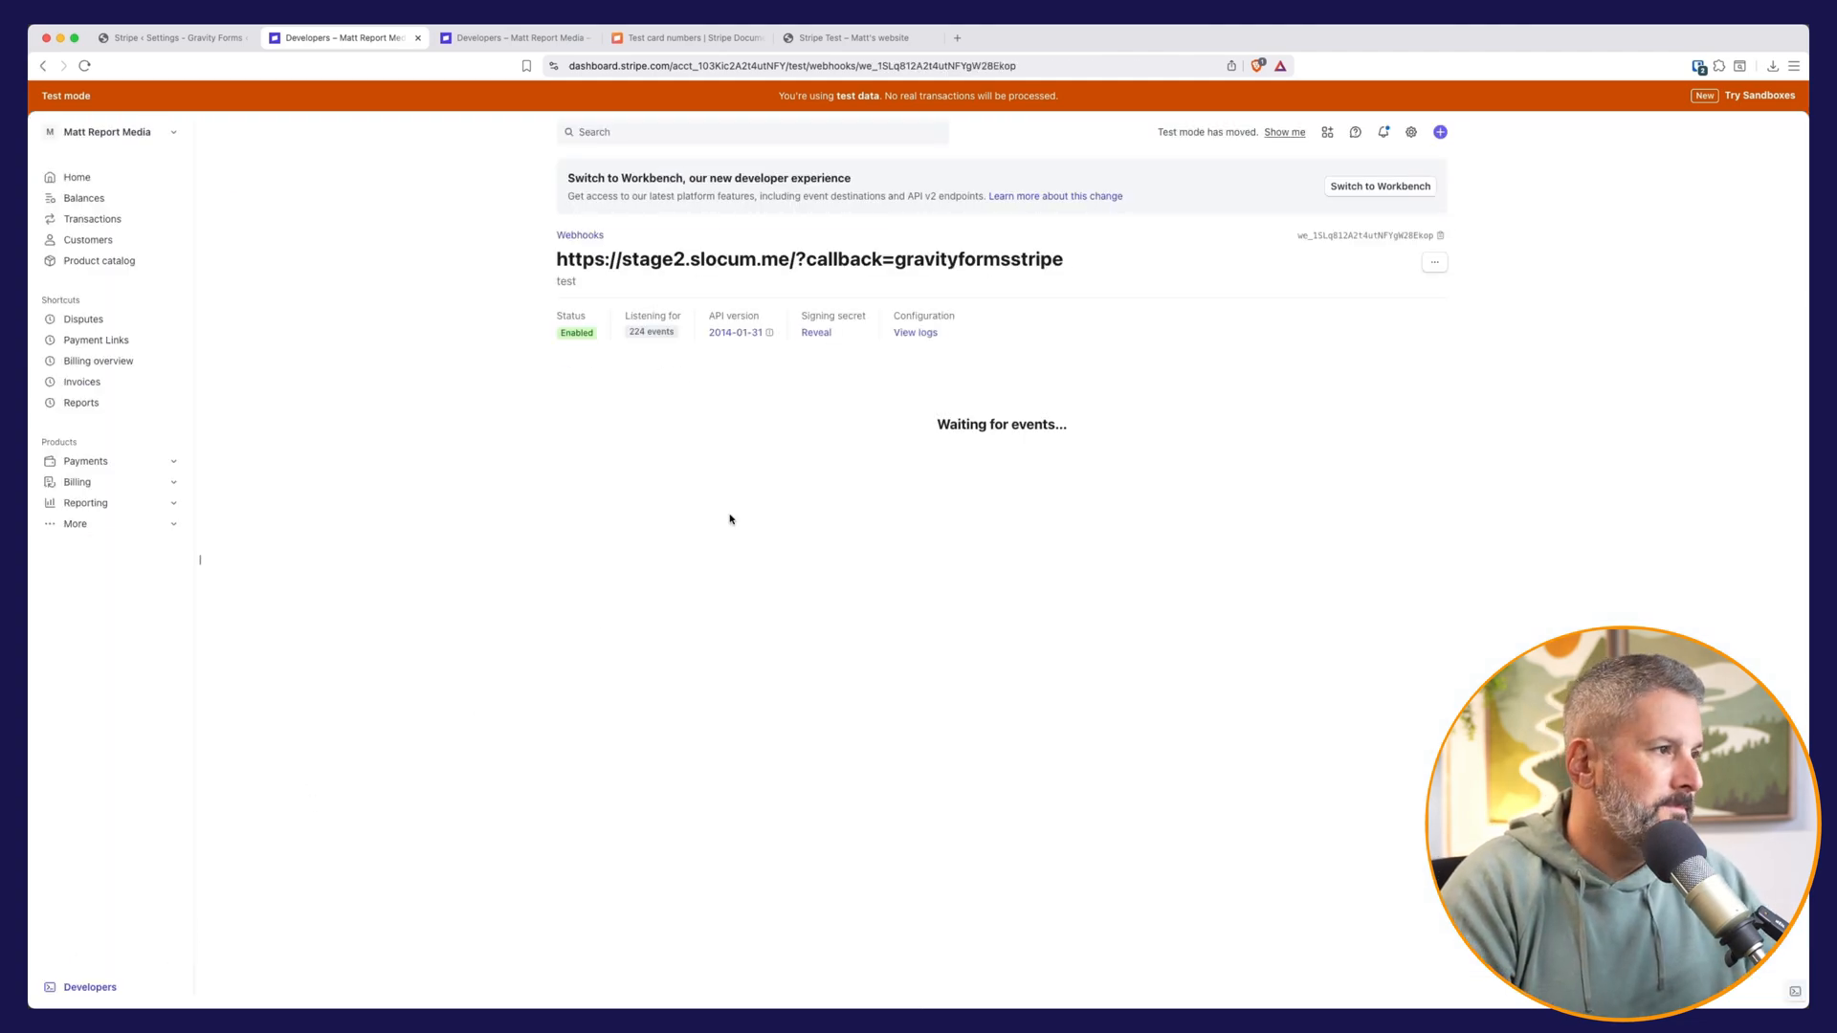
Step: Reveal and copy the endpoint's signing secret, and save it as the Test Signing Secret in the Gravity Forms Stripe settings
left_click(816, 332)
double_click(851, 332)
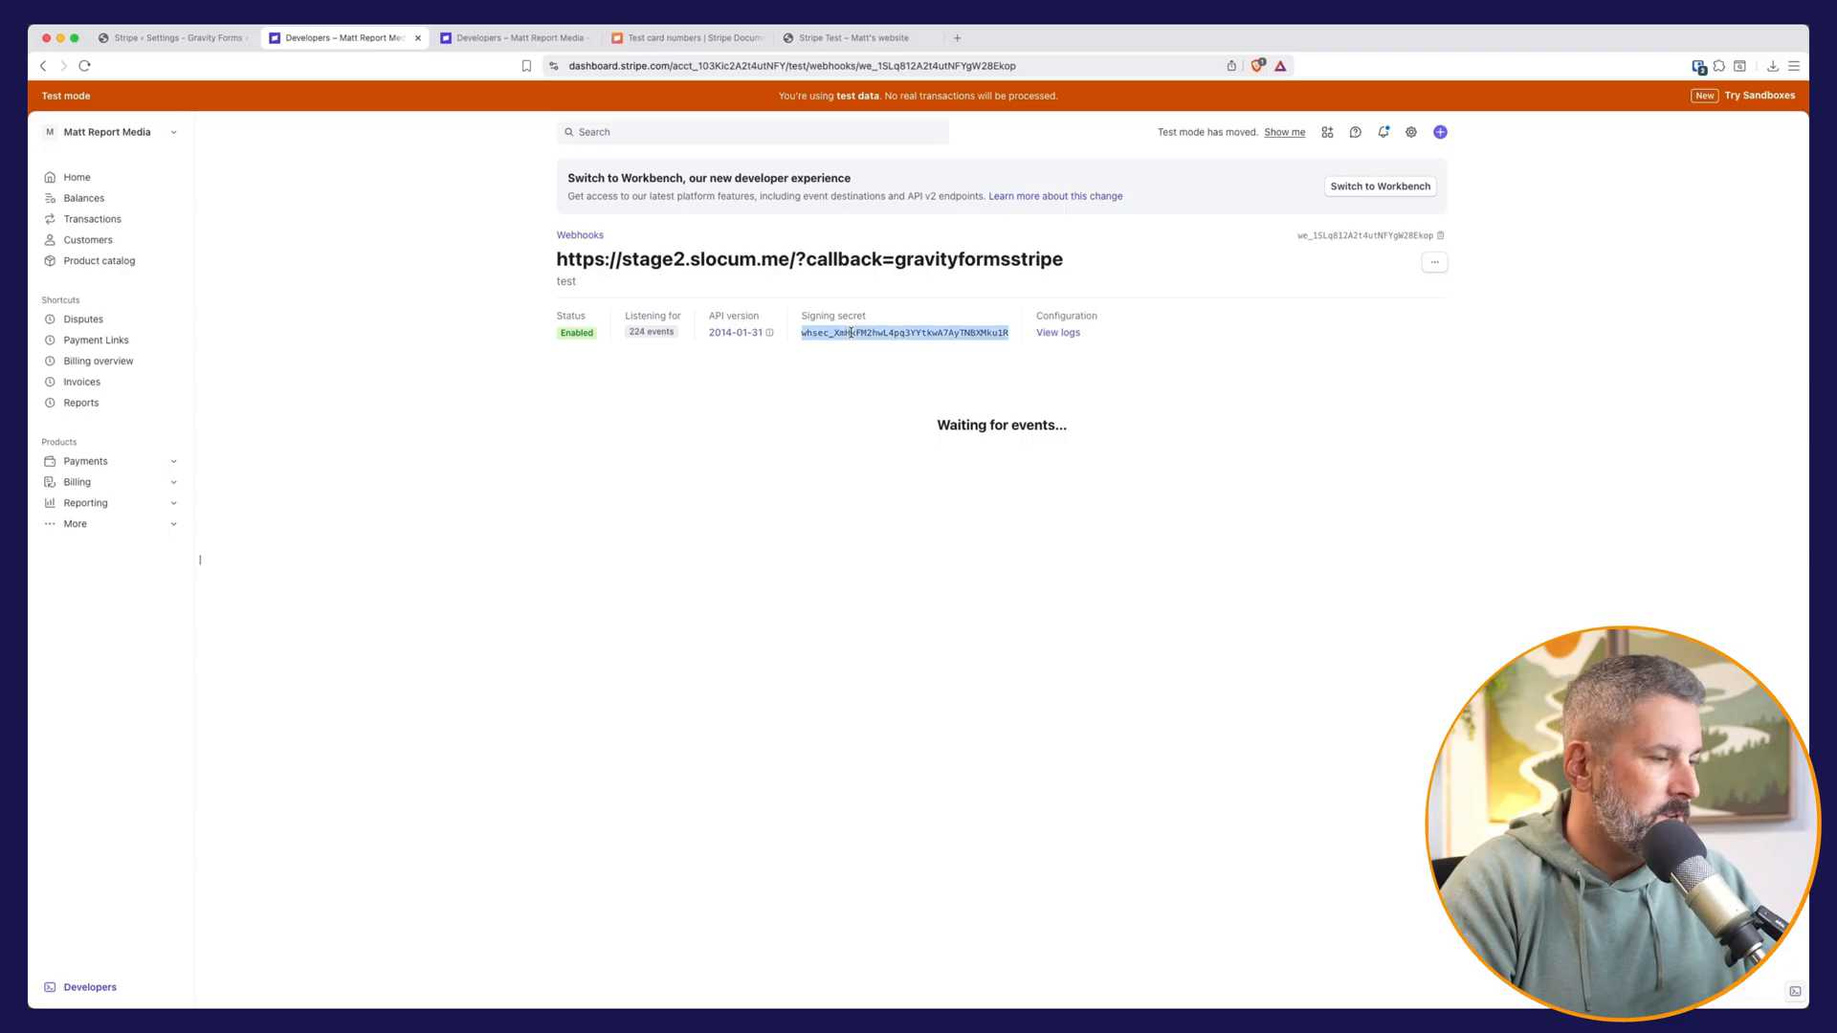
left_click(172, 39)
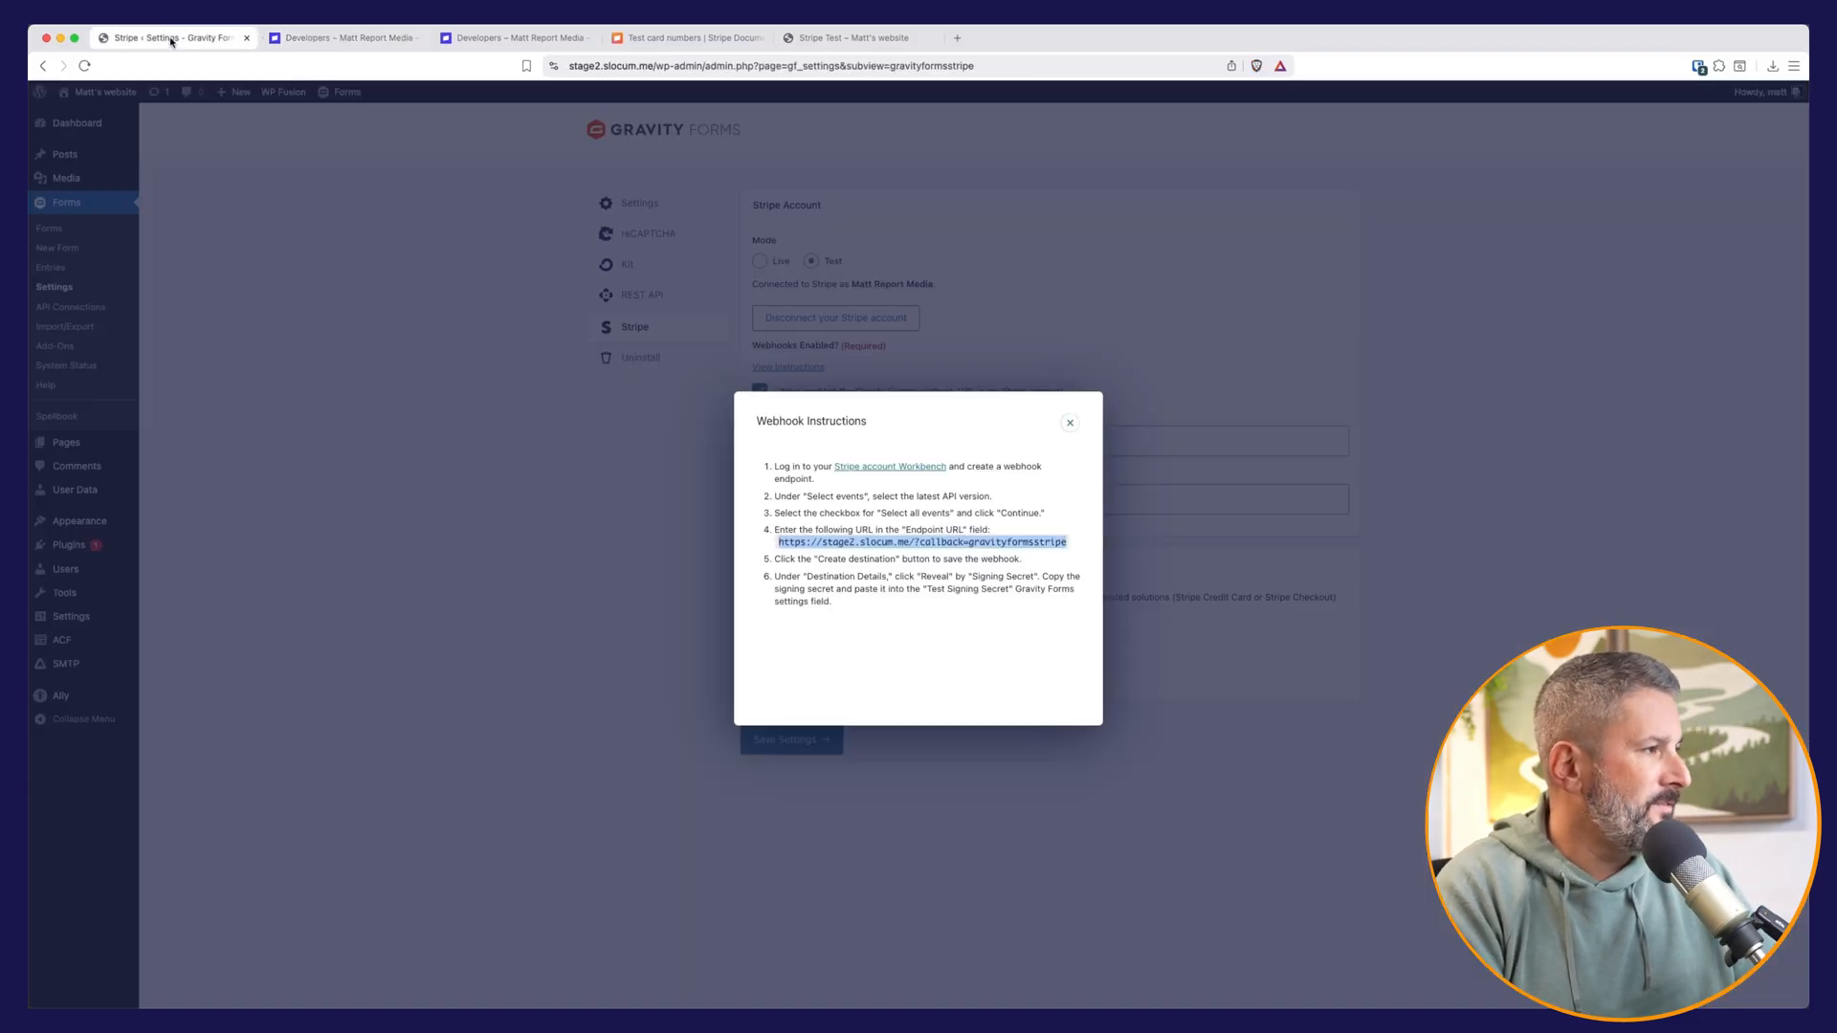
left_click(1069, 423)
double_click(830, 440)
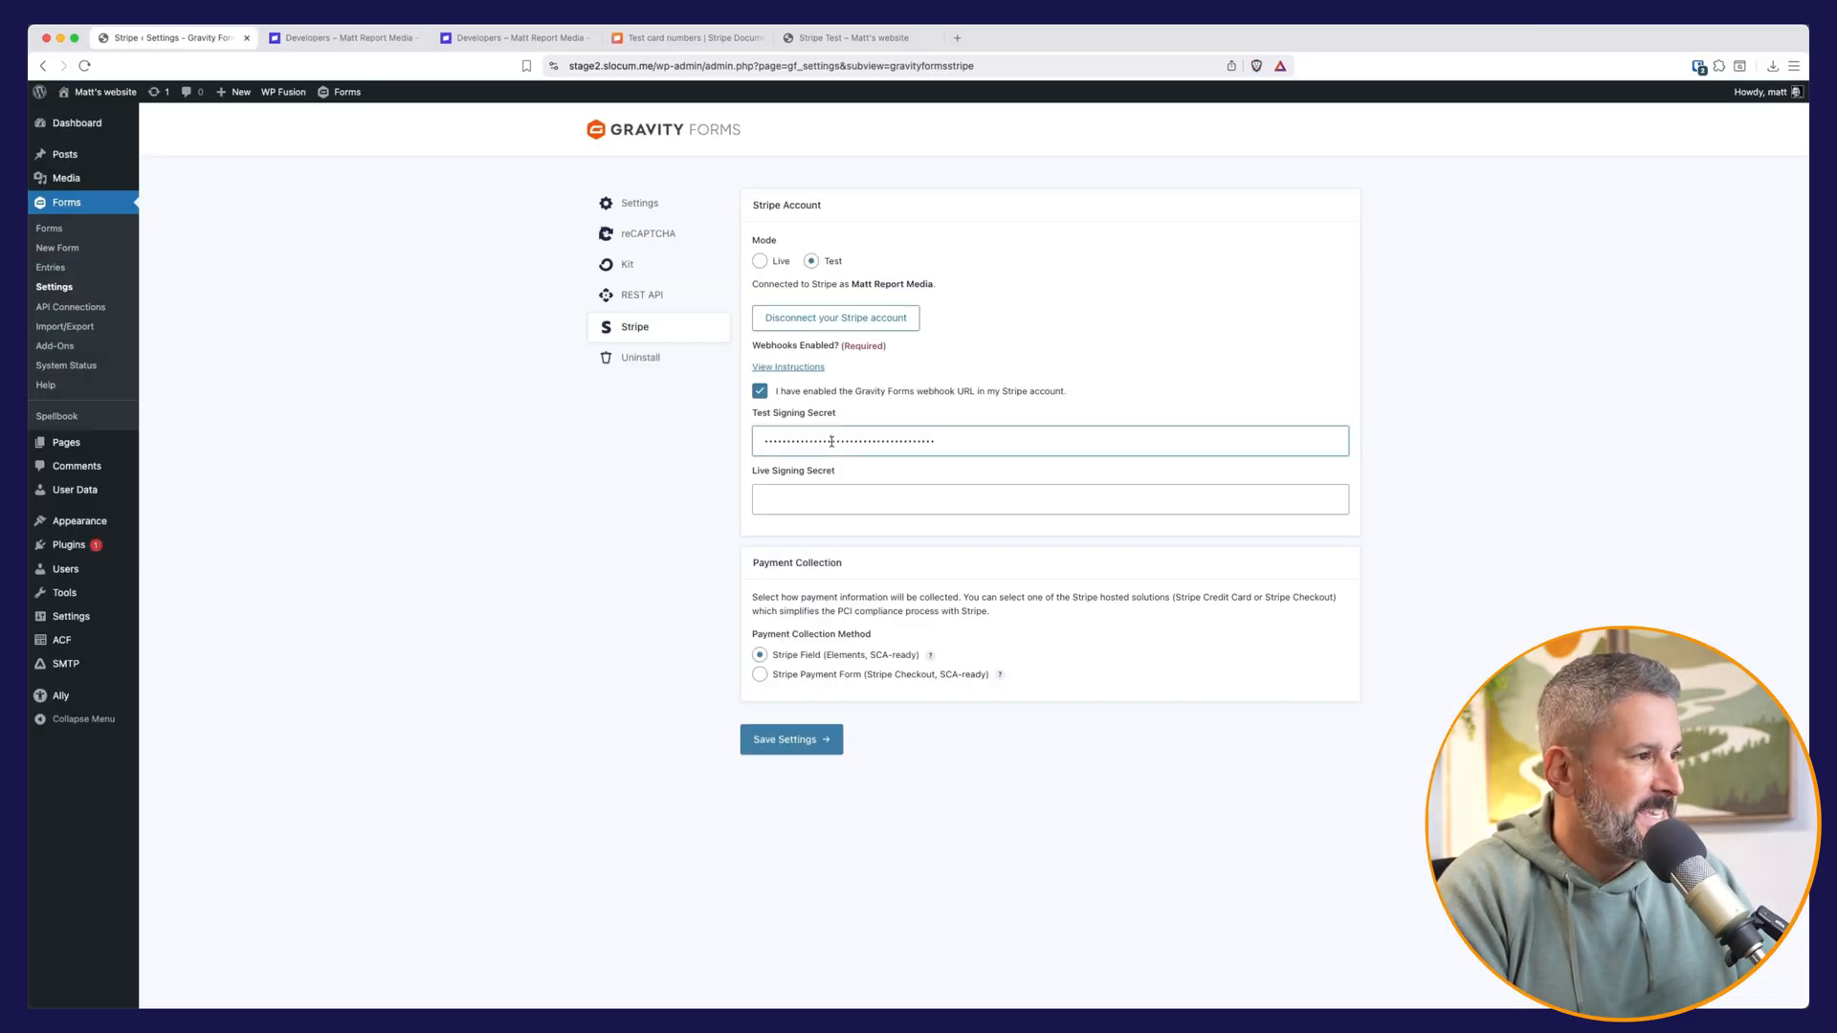
key("BackSpace")
key("super+v")
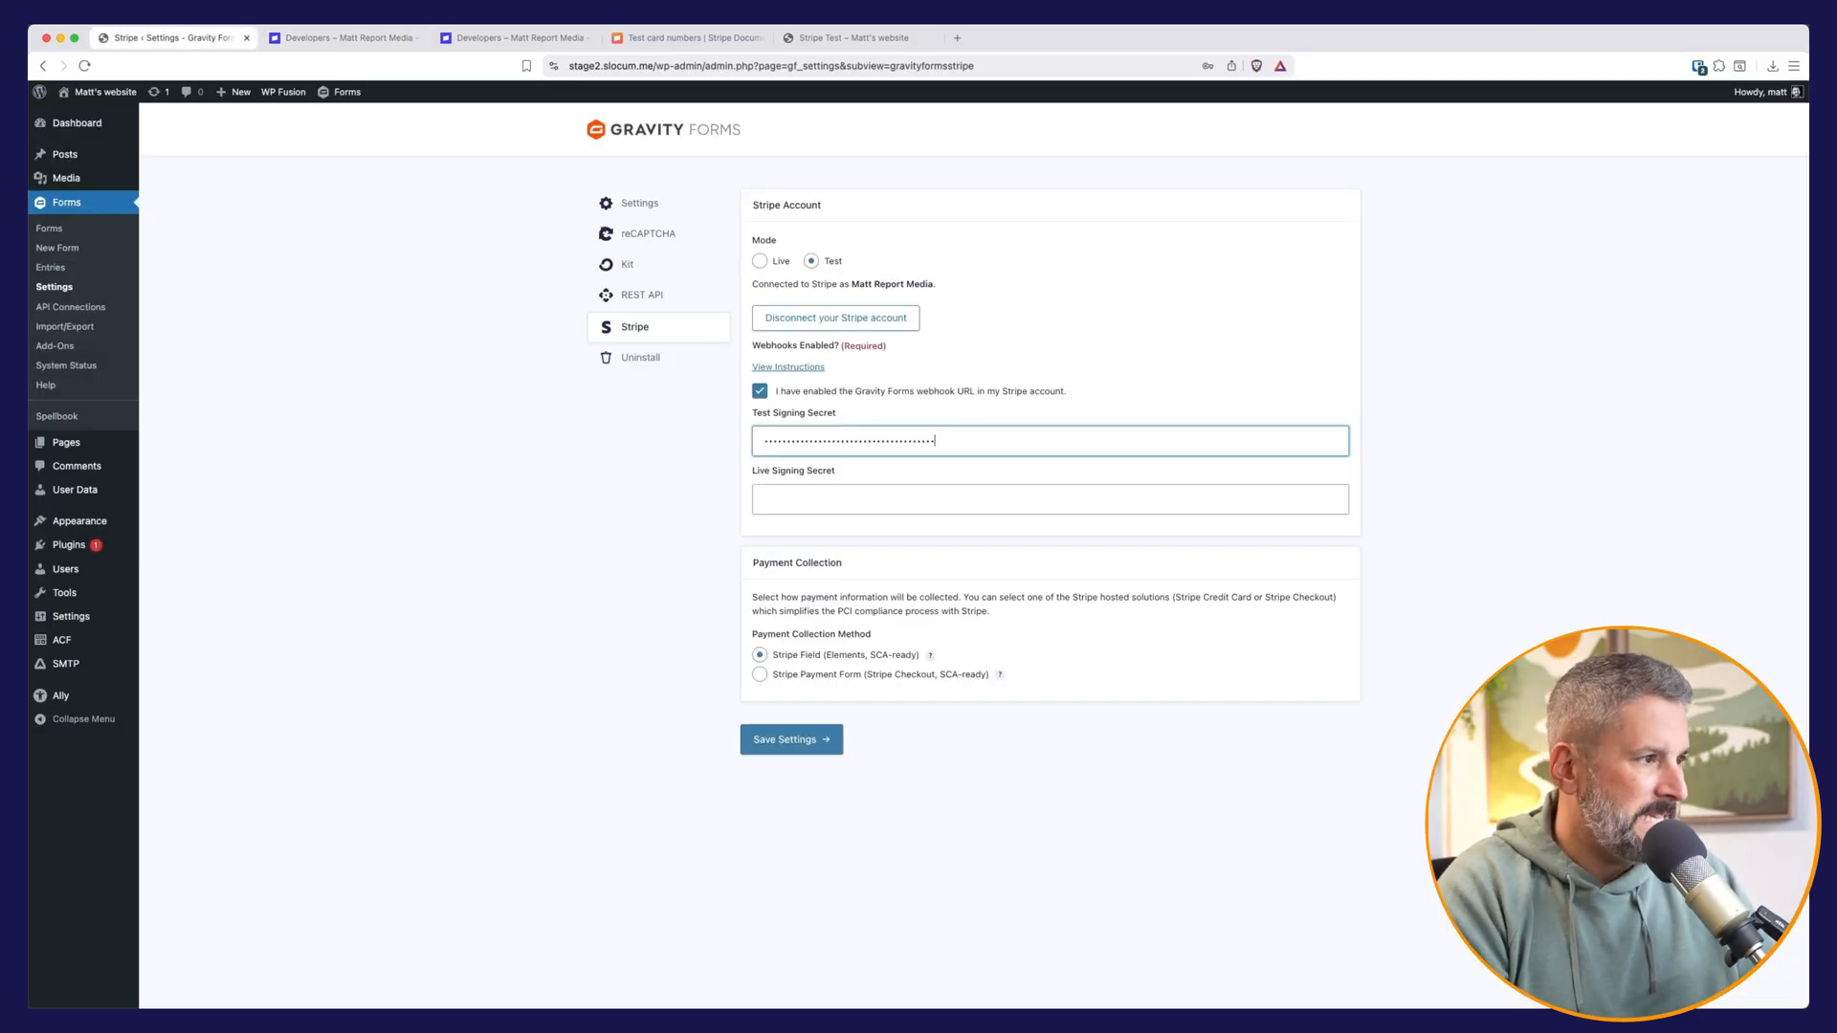
left_click(807, 743)
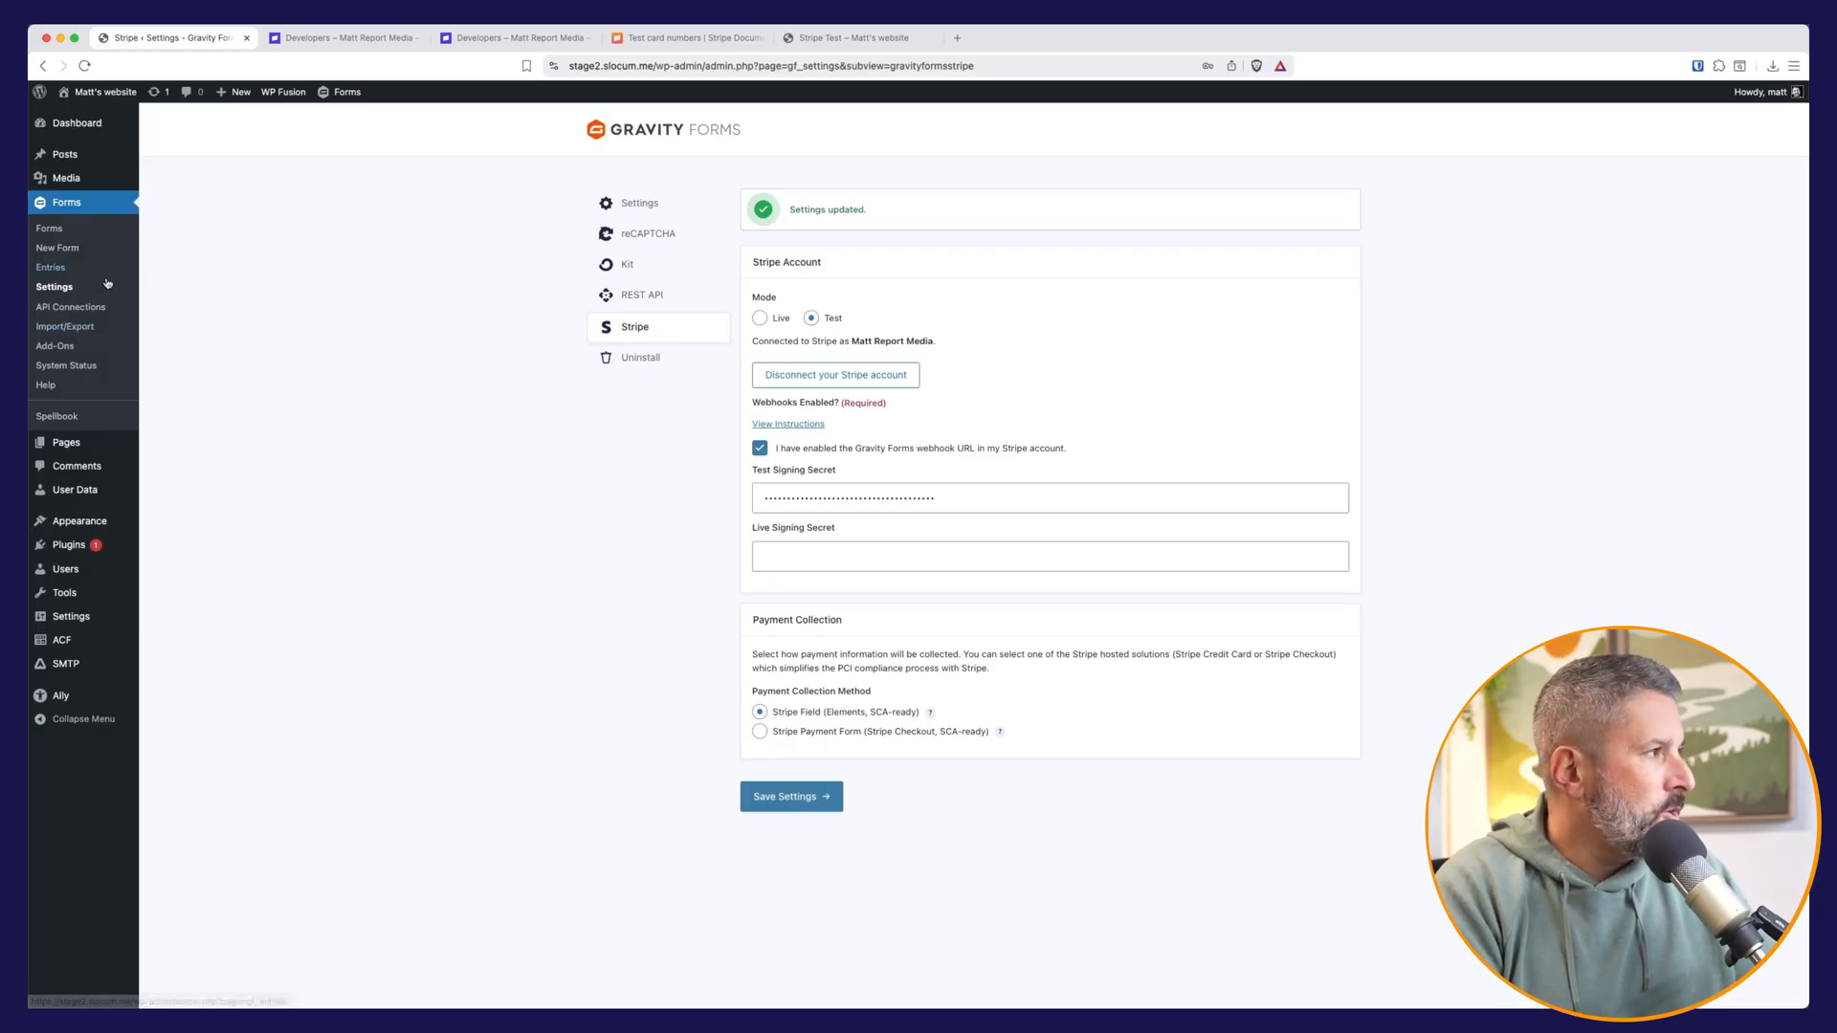
Step: On the Stripe Test page, set the quantity of both My Super Awesome Product and Another Amazing Product to 2
left_click(863, 47)
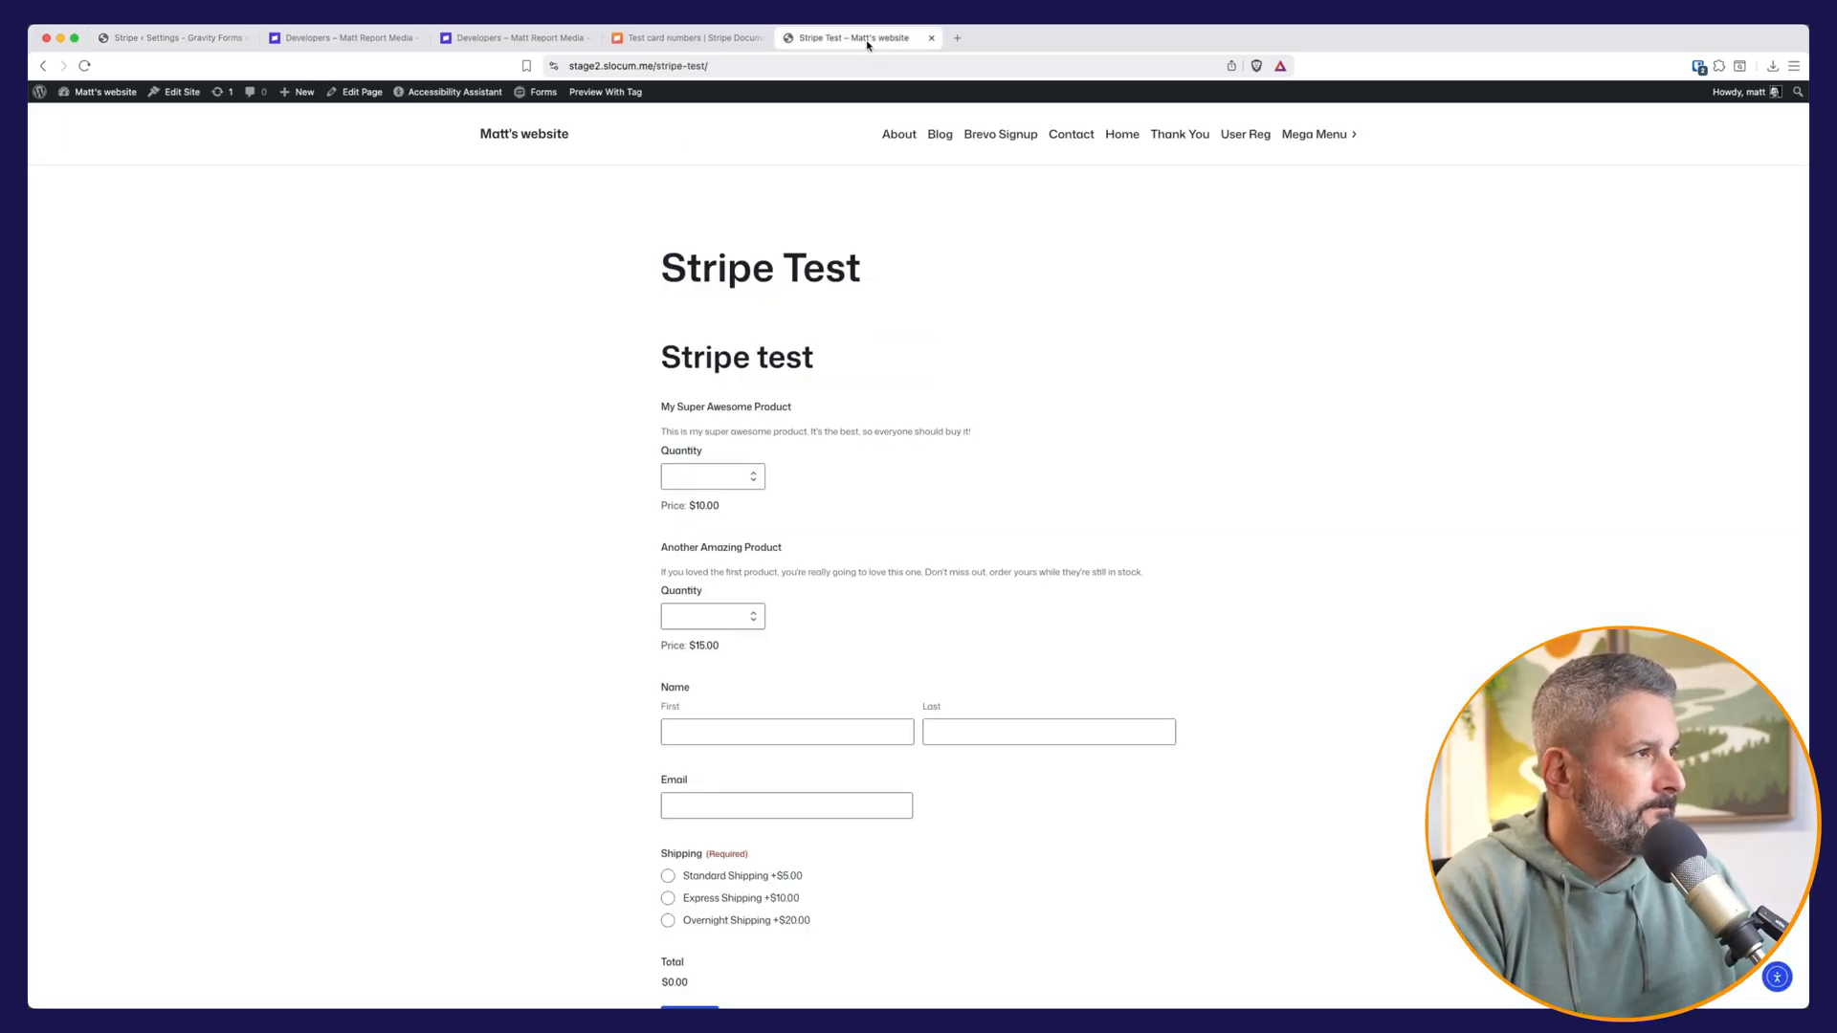
scroll(780, 536, "down", 3)
scroll(761, 498, "up", 3)
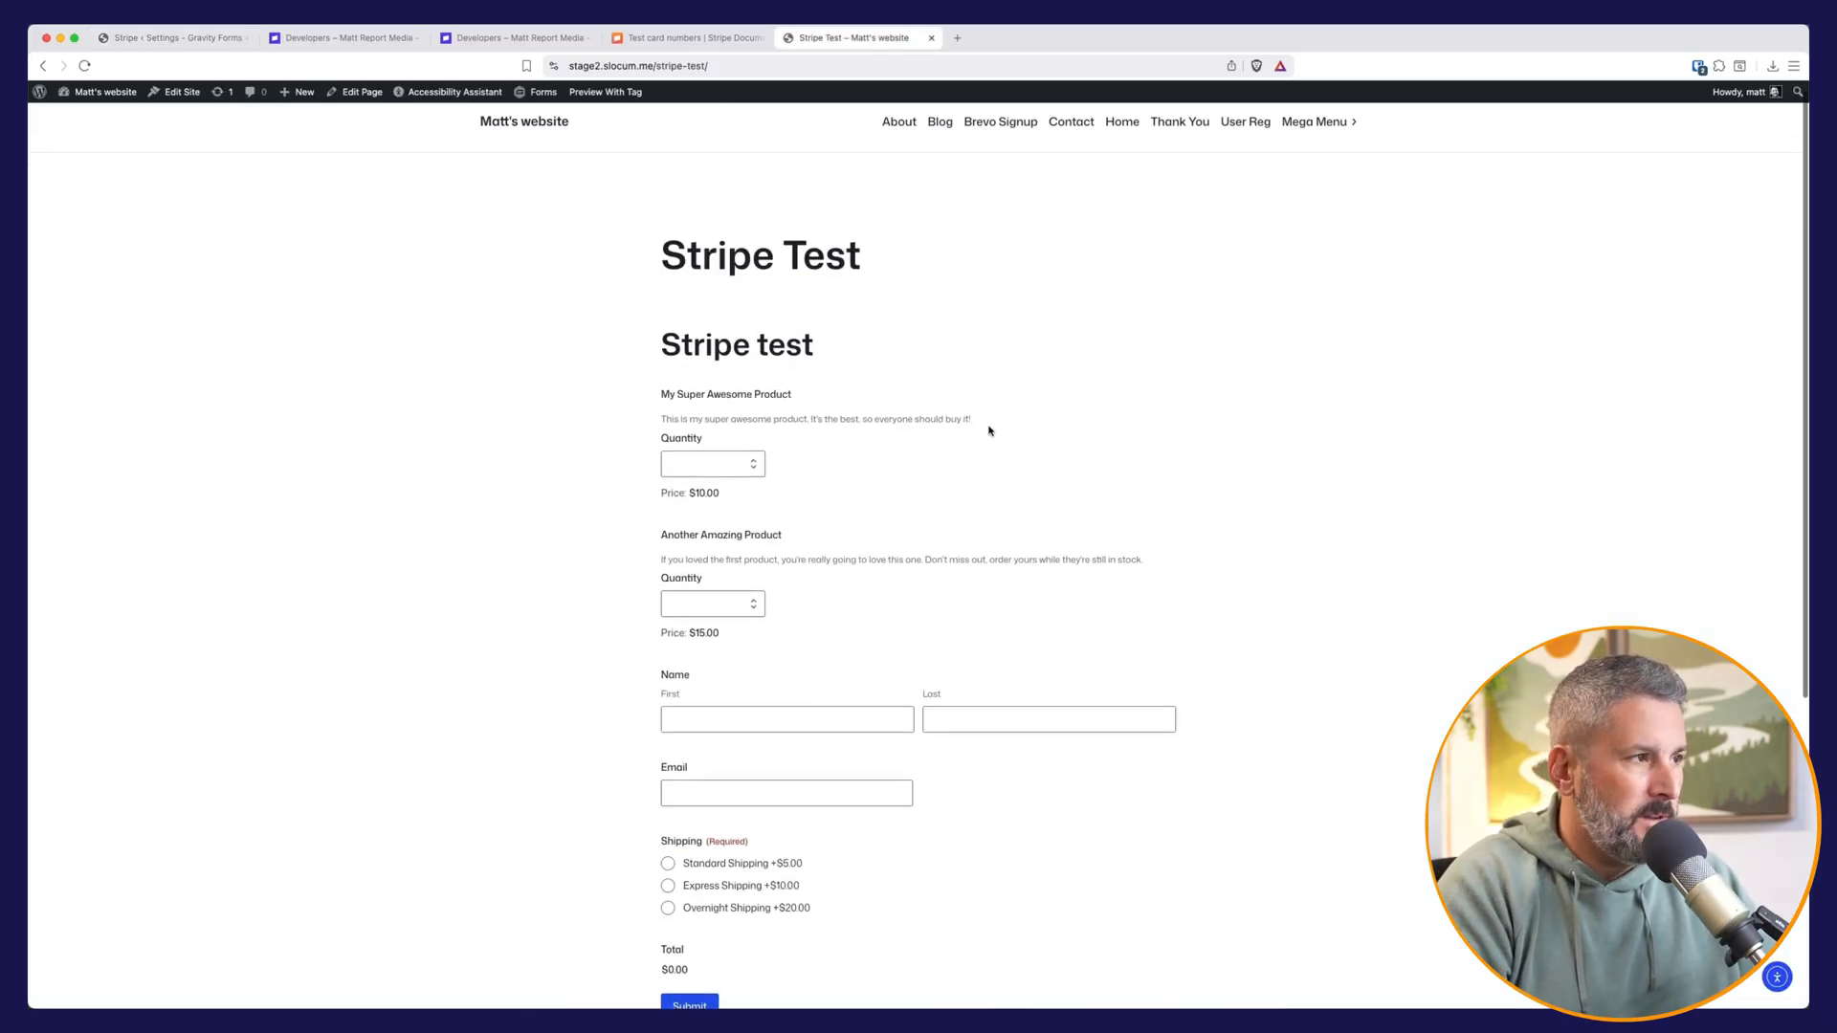
scroll(680, 607, "down", 2)
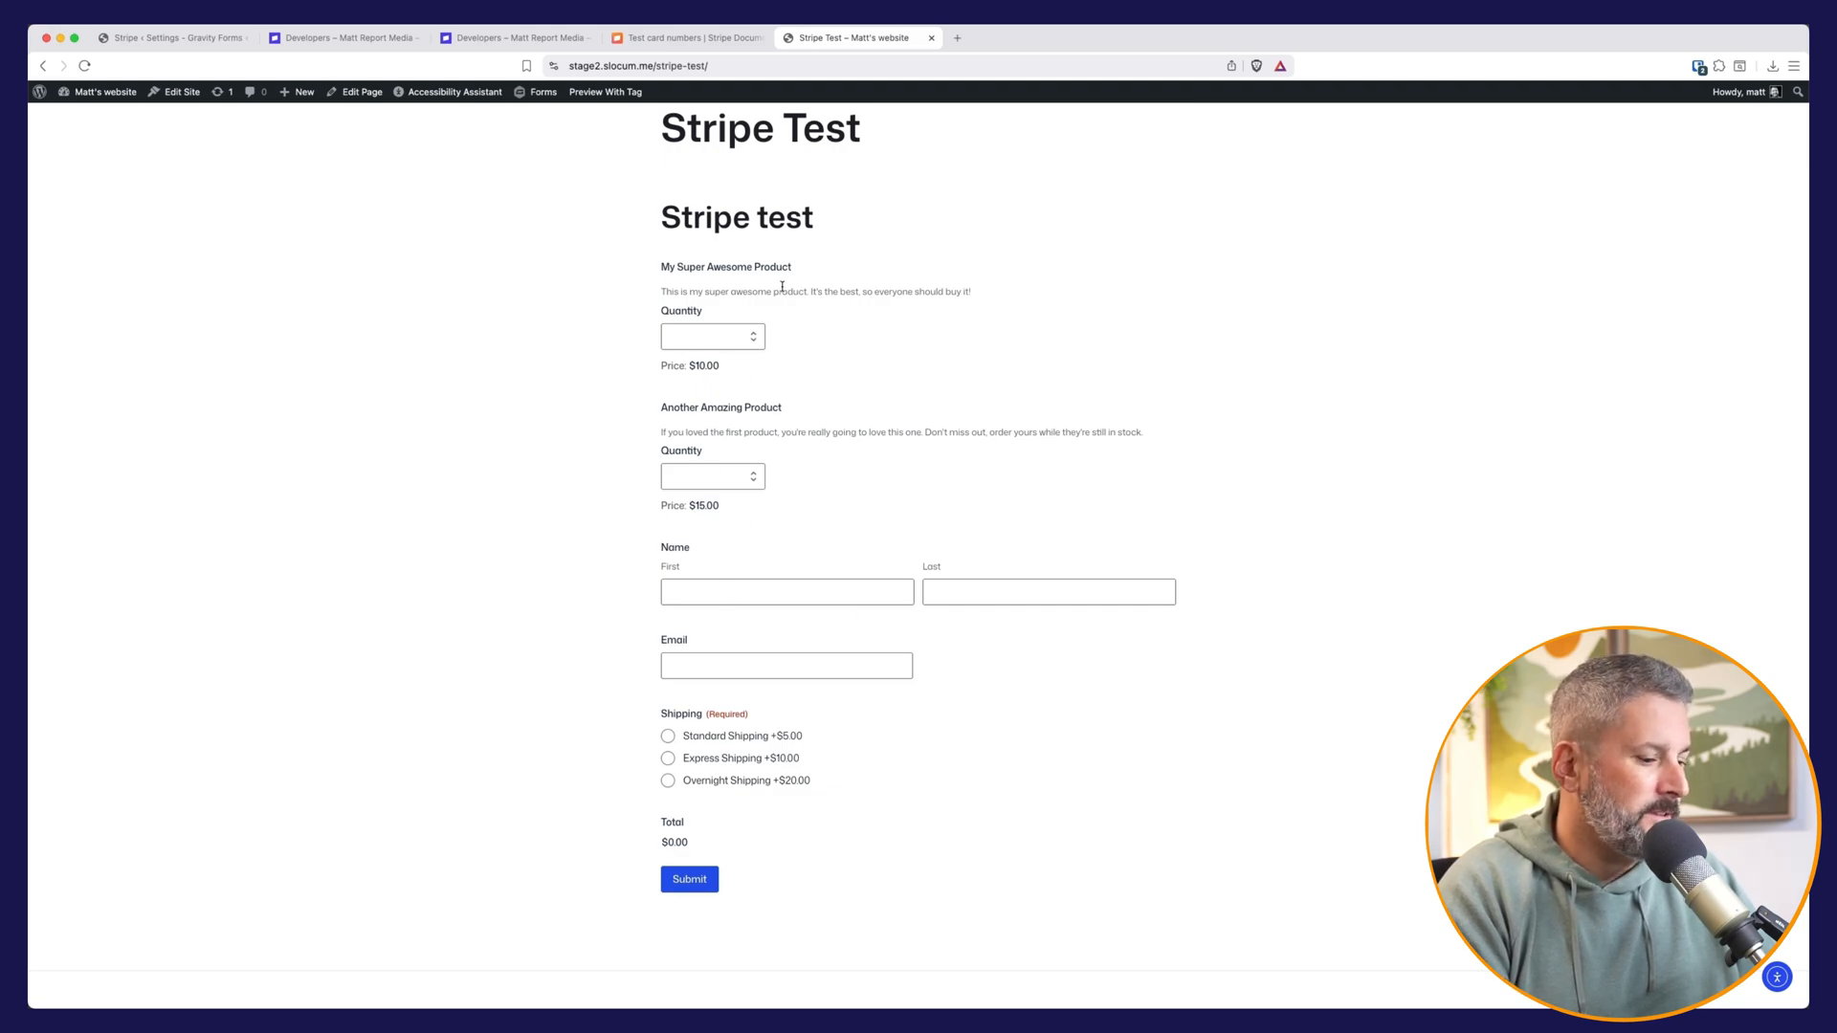
left_click(708, 336)
type("2")
left_click(725, 475)
type("2")
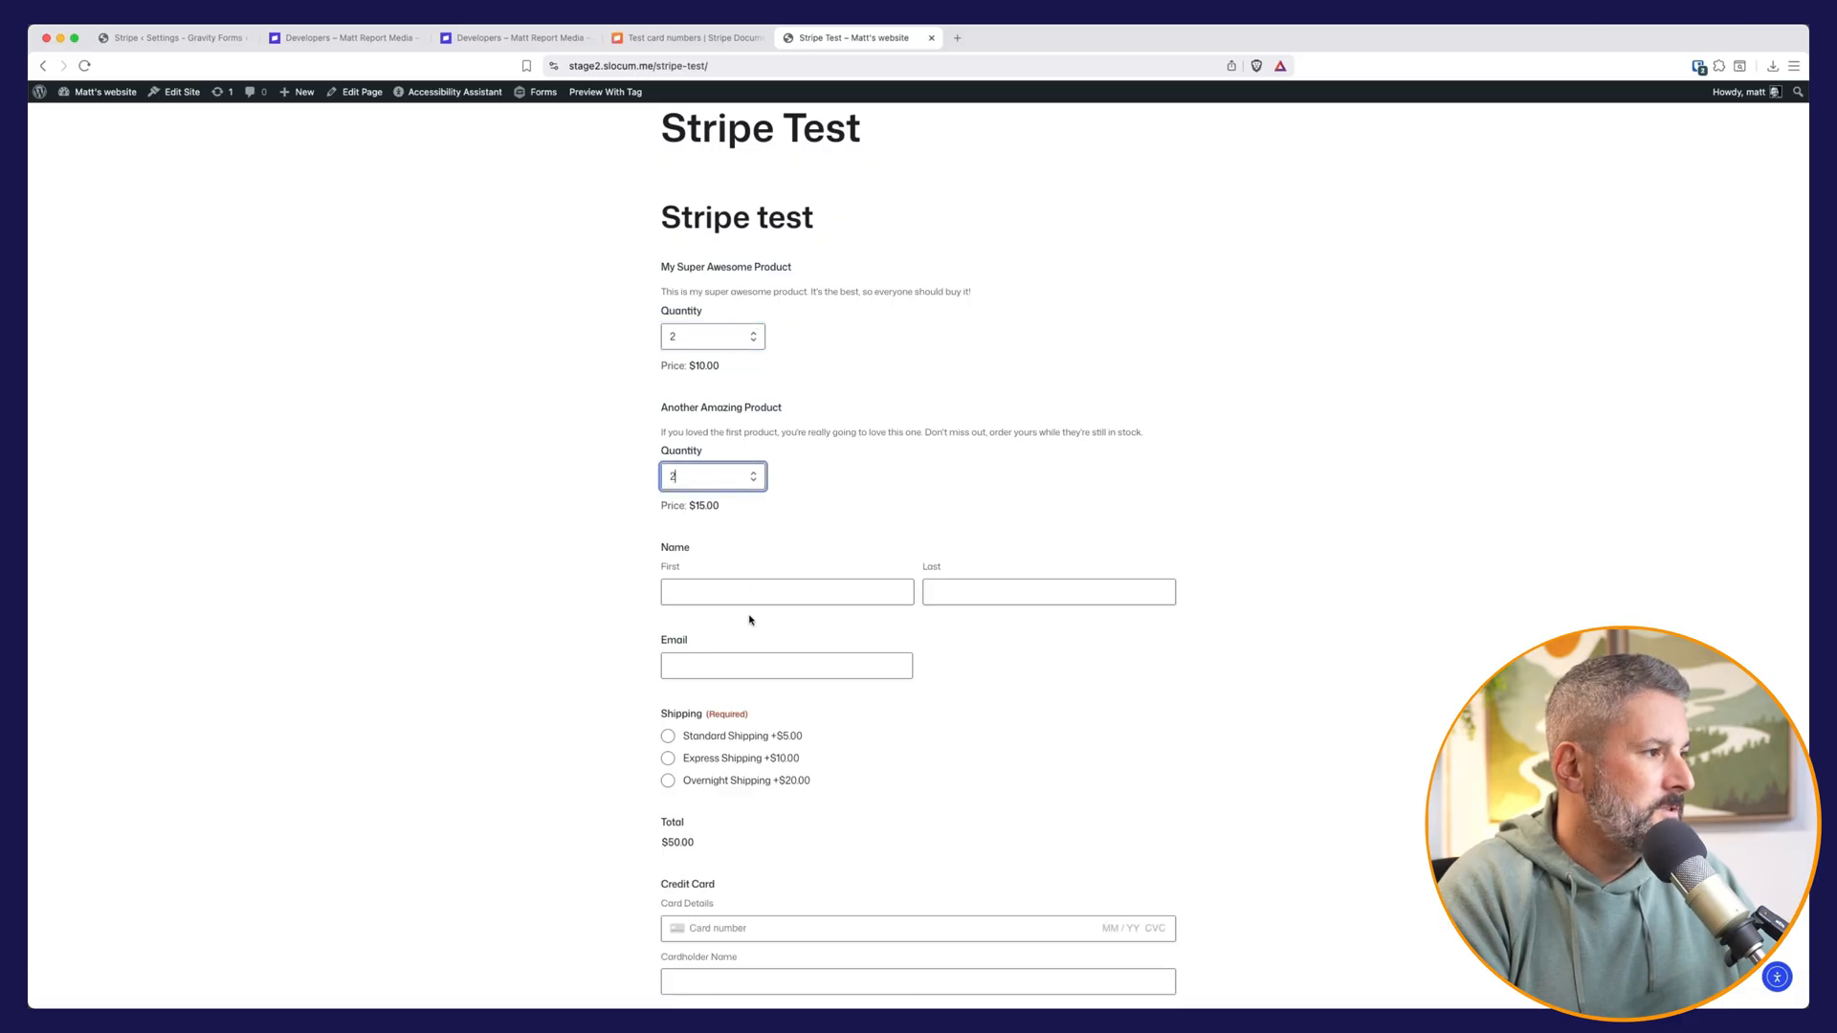
Step: Choose Standard Shipping for the order on the Stripe Test form
left_click(734, 585)
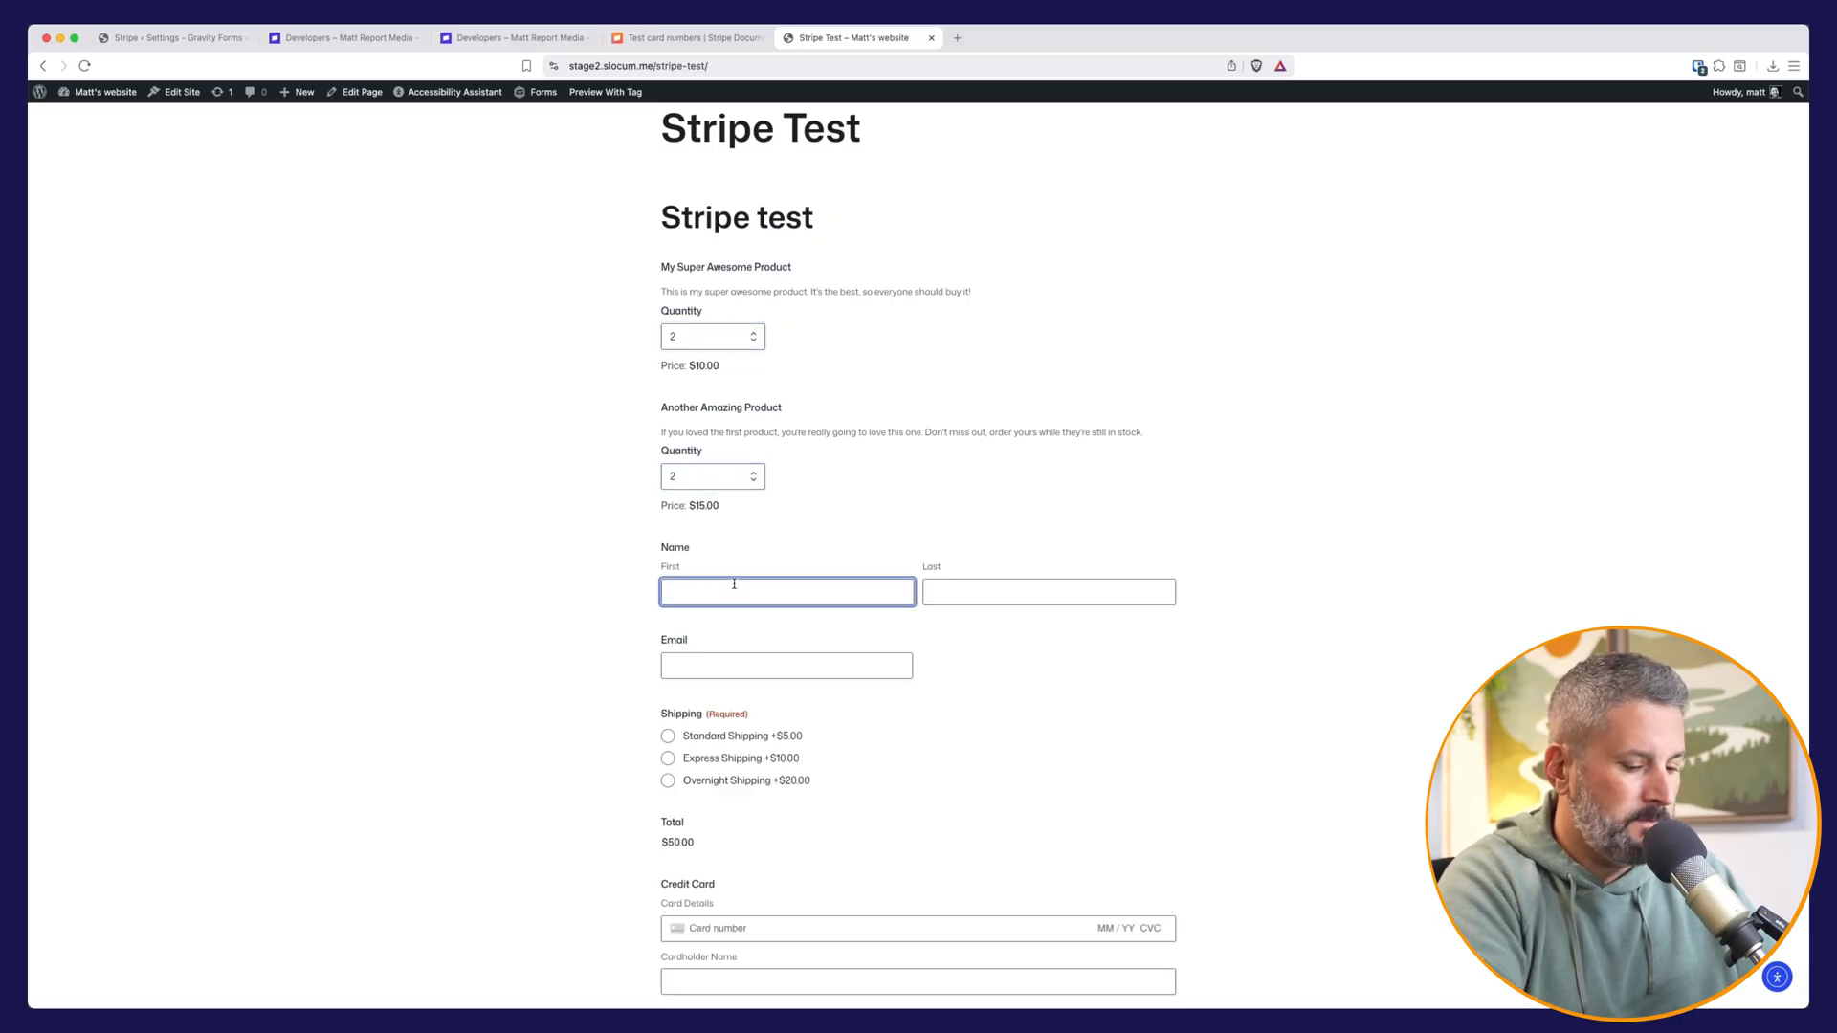
left_click(668, 735)
scroll(825, 710, "down", 3)
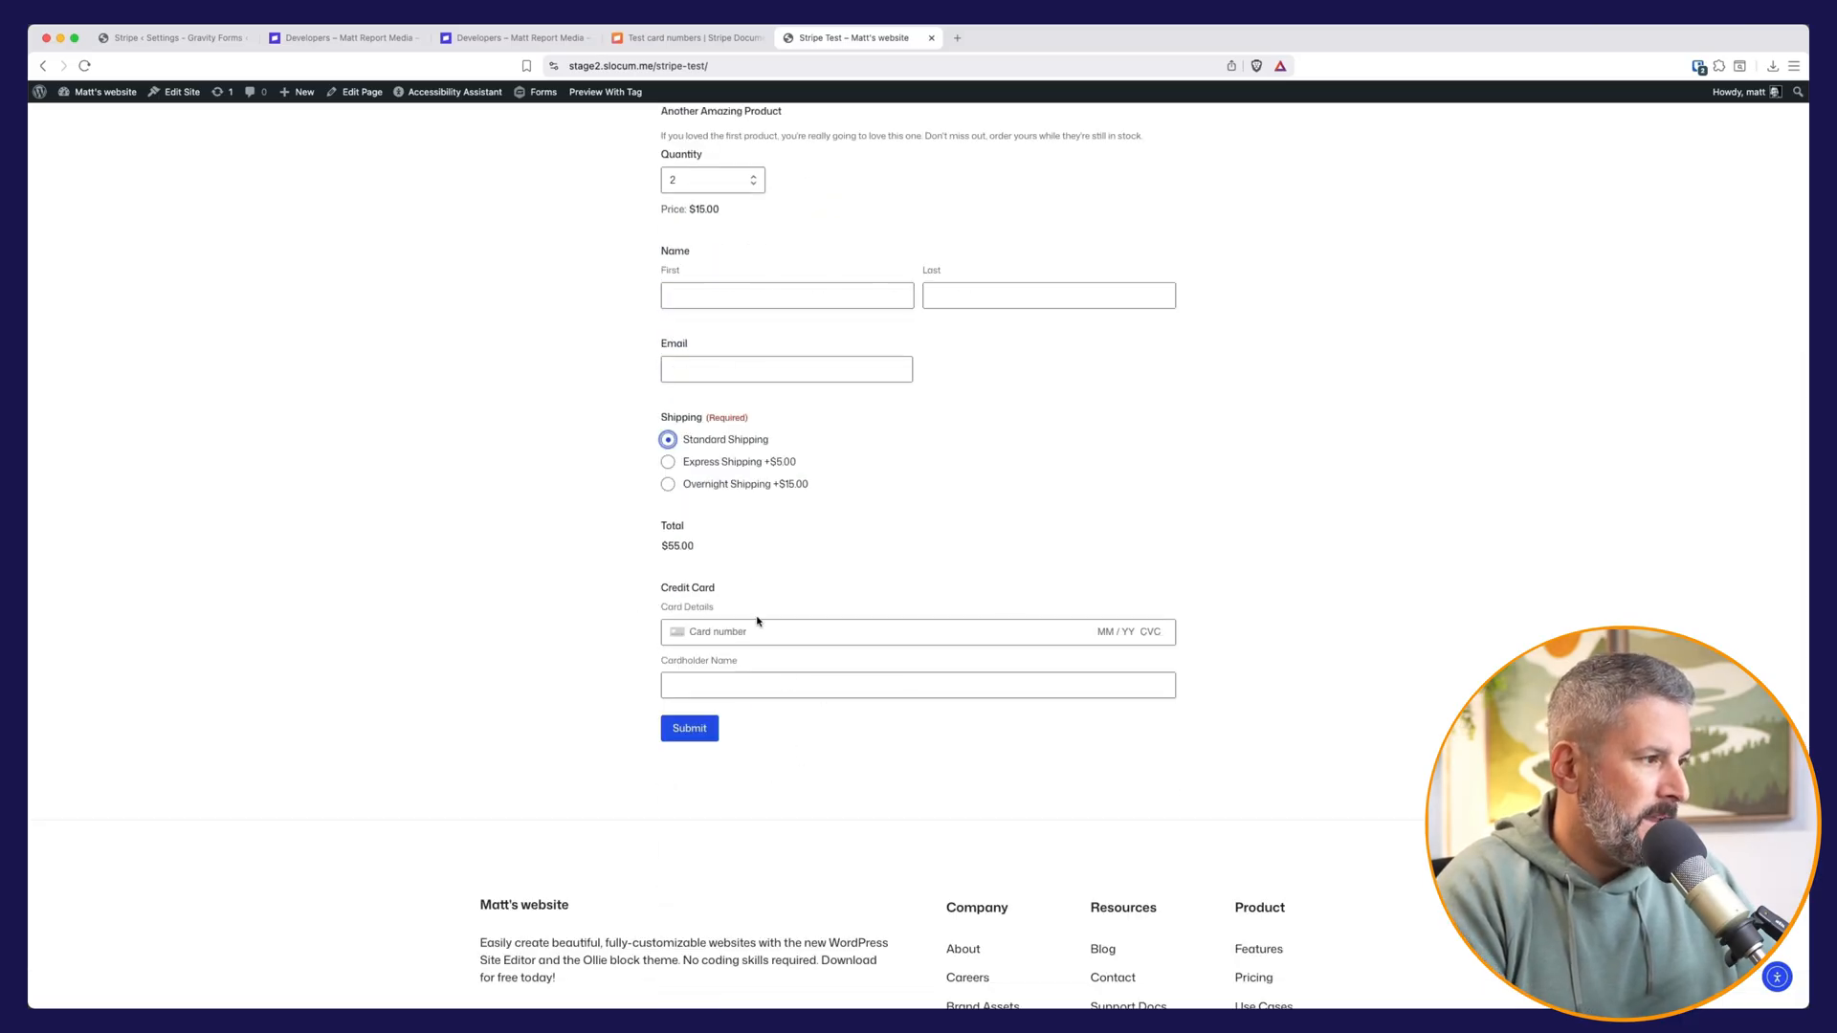
Step: Switch to the Stripe testing documentation and examine the test card numbers listed by brand
left_click(709, 41)
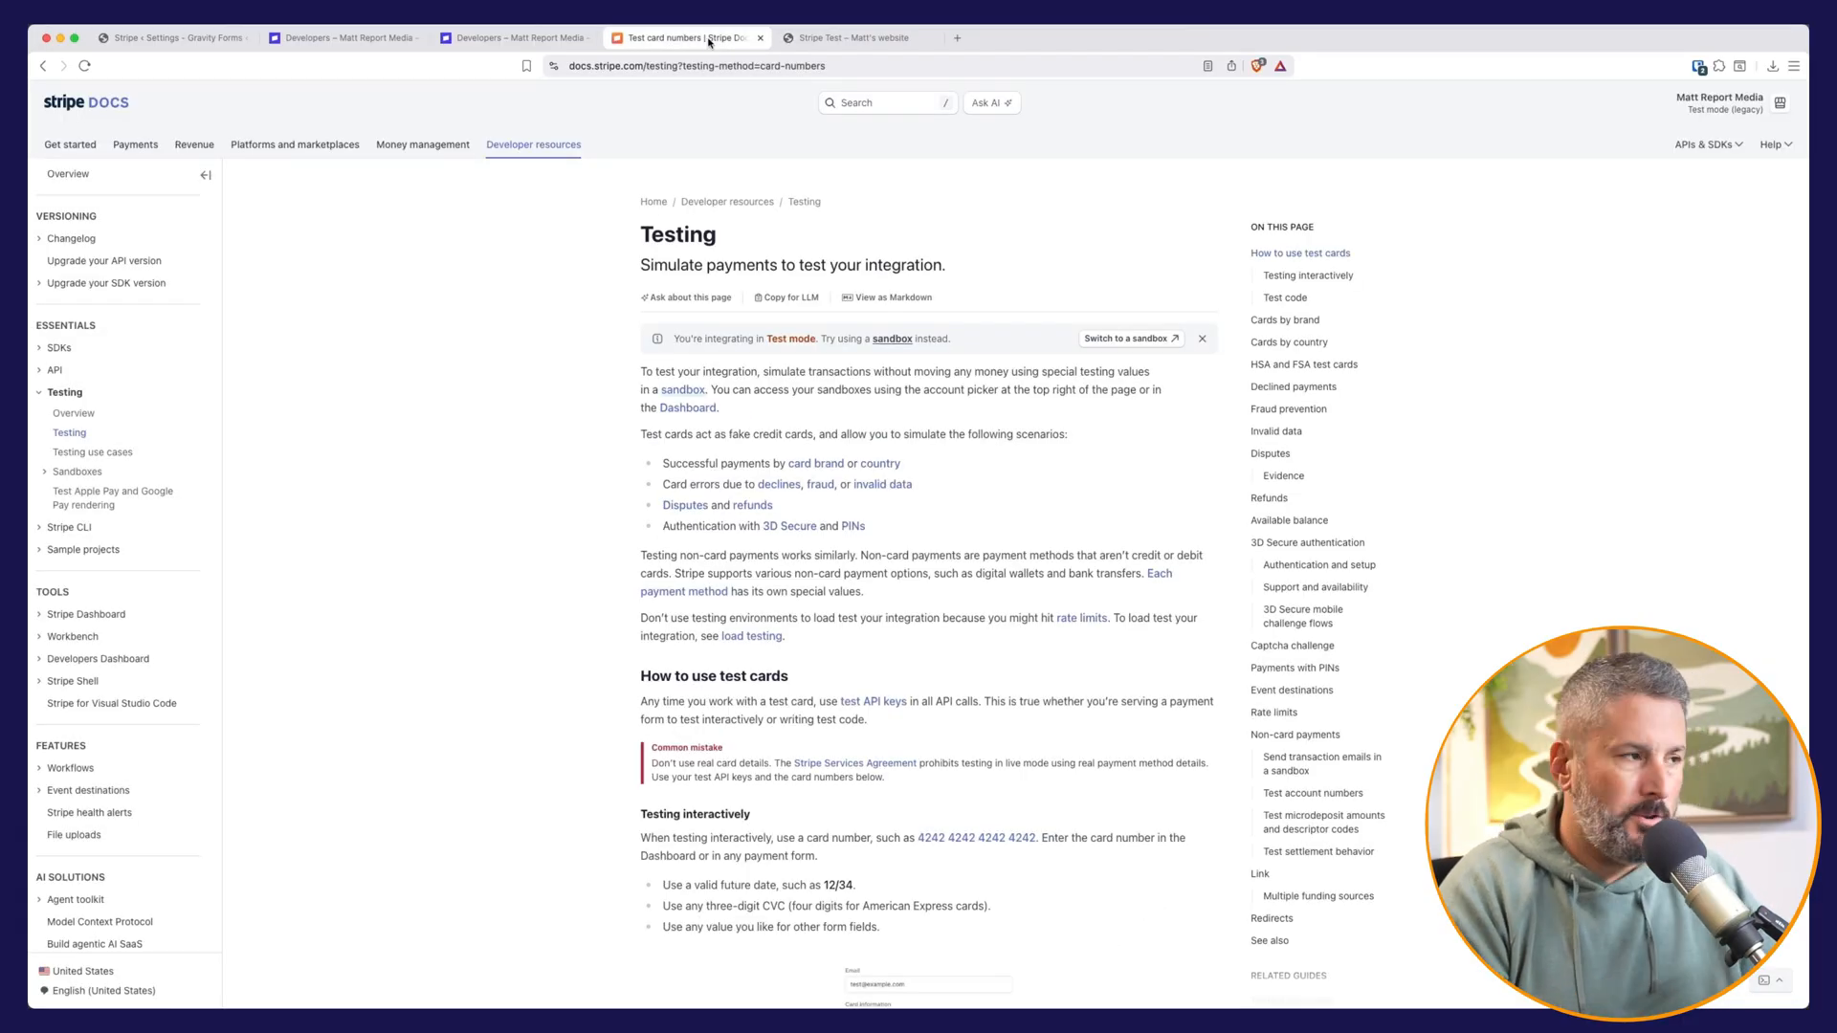
scroll(824, 361, "down", 7)
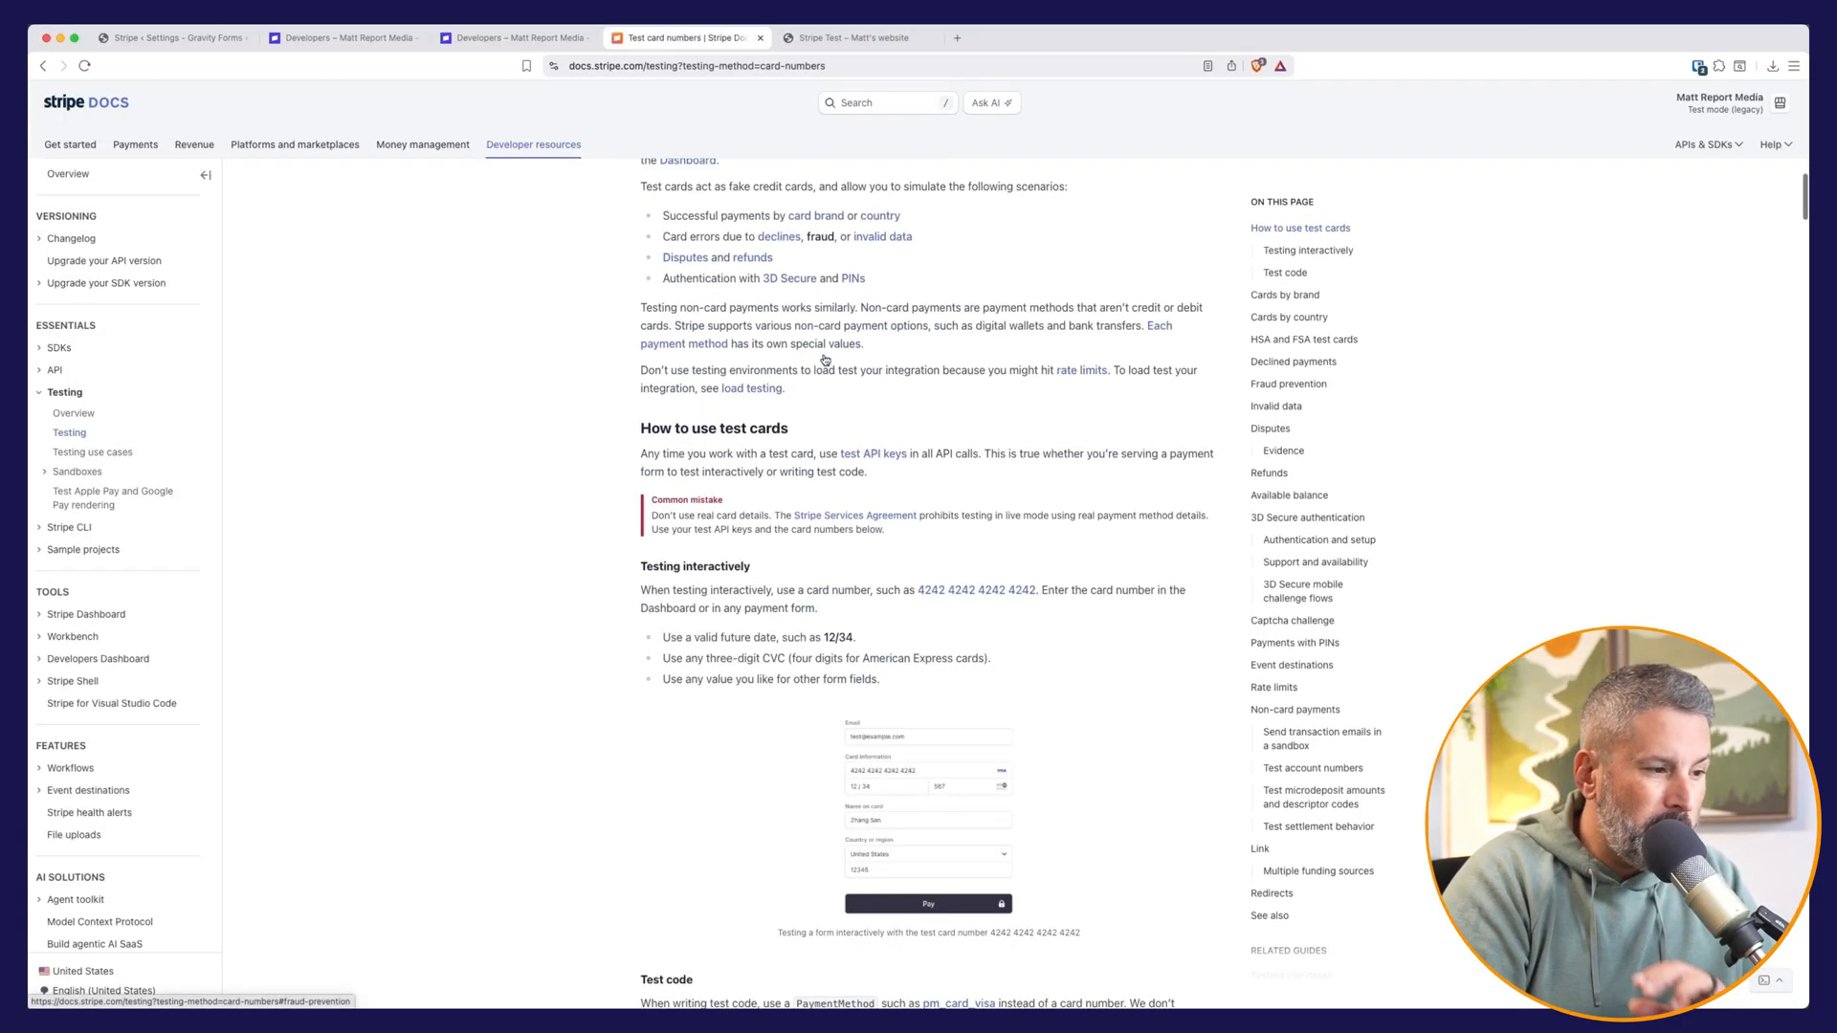
scroll(823, 362, "down", 8)
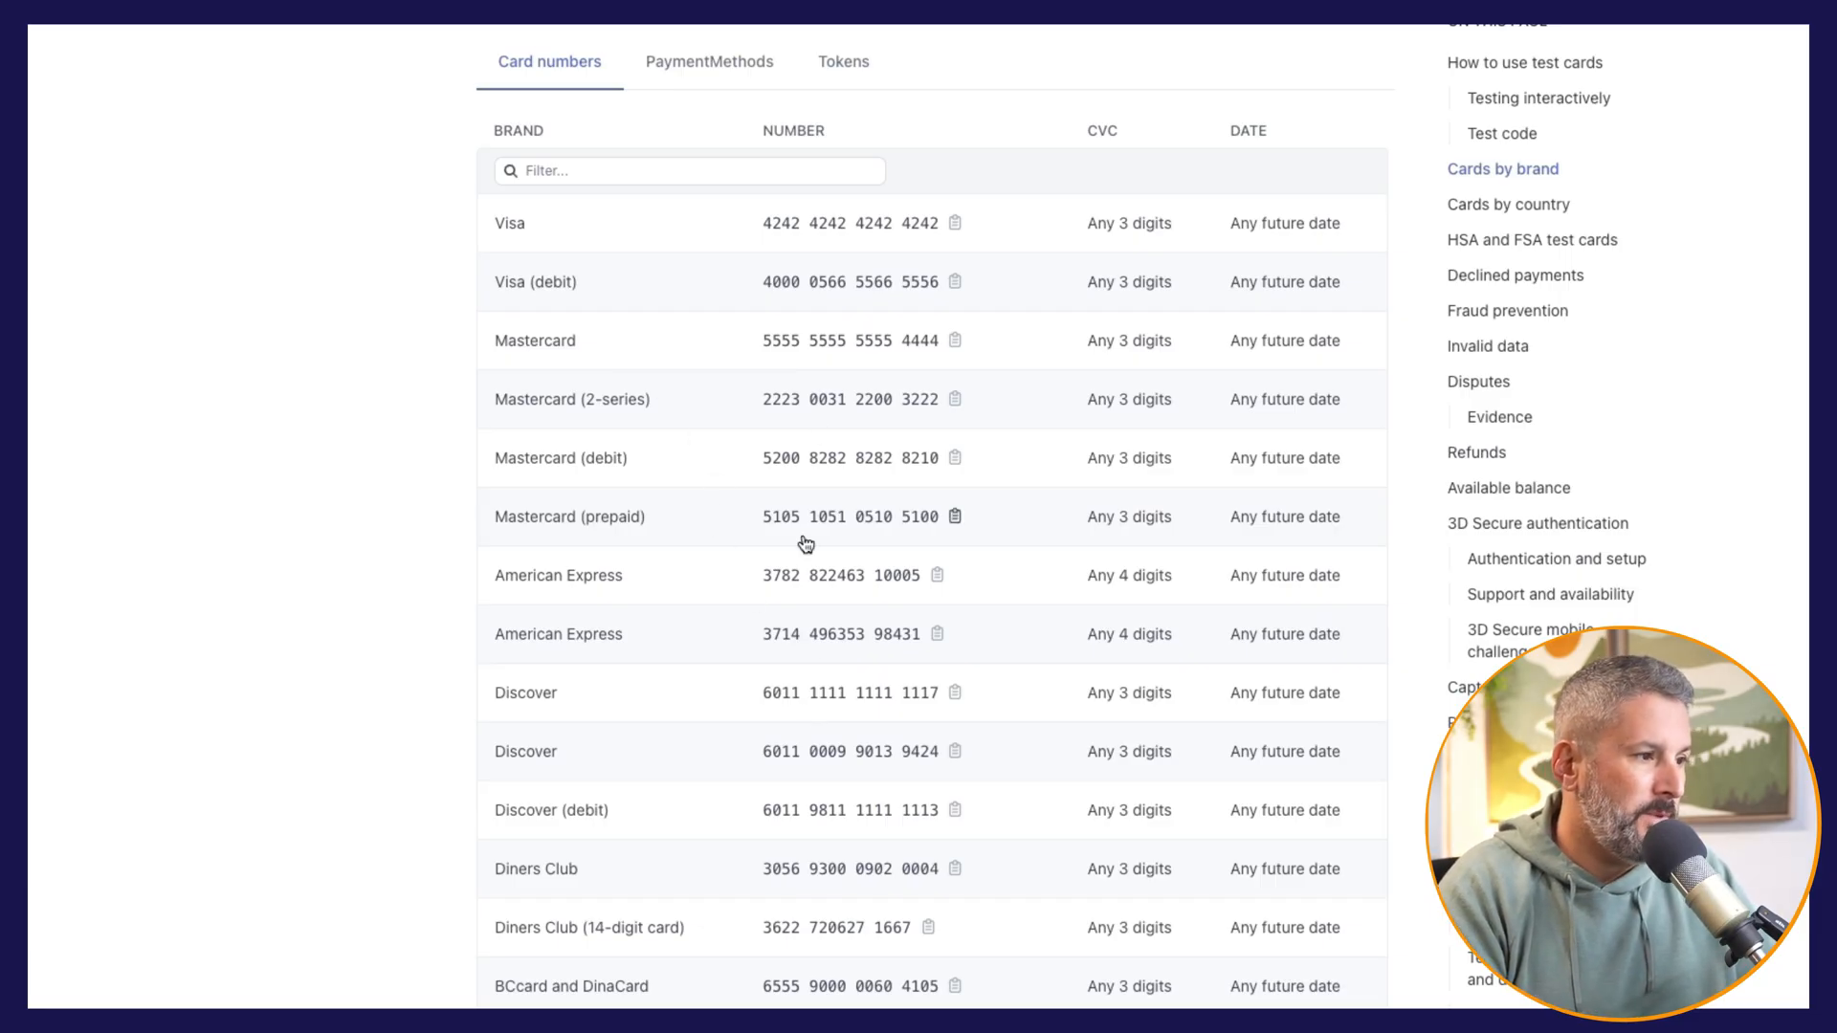
scroll(802, 537, "down", 5)
scroll(770, 720, "down", 6)
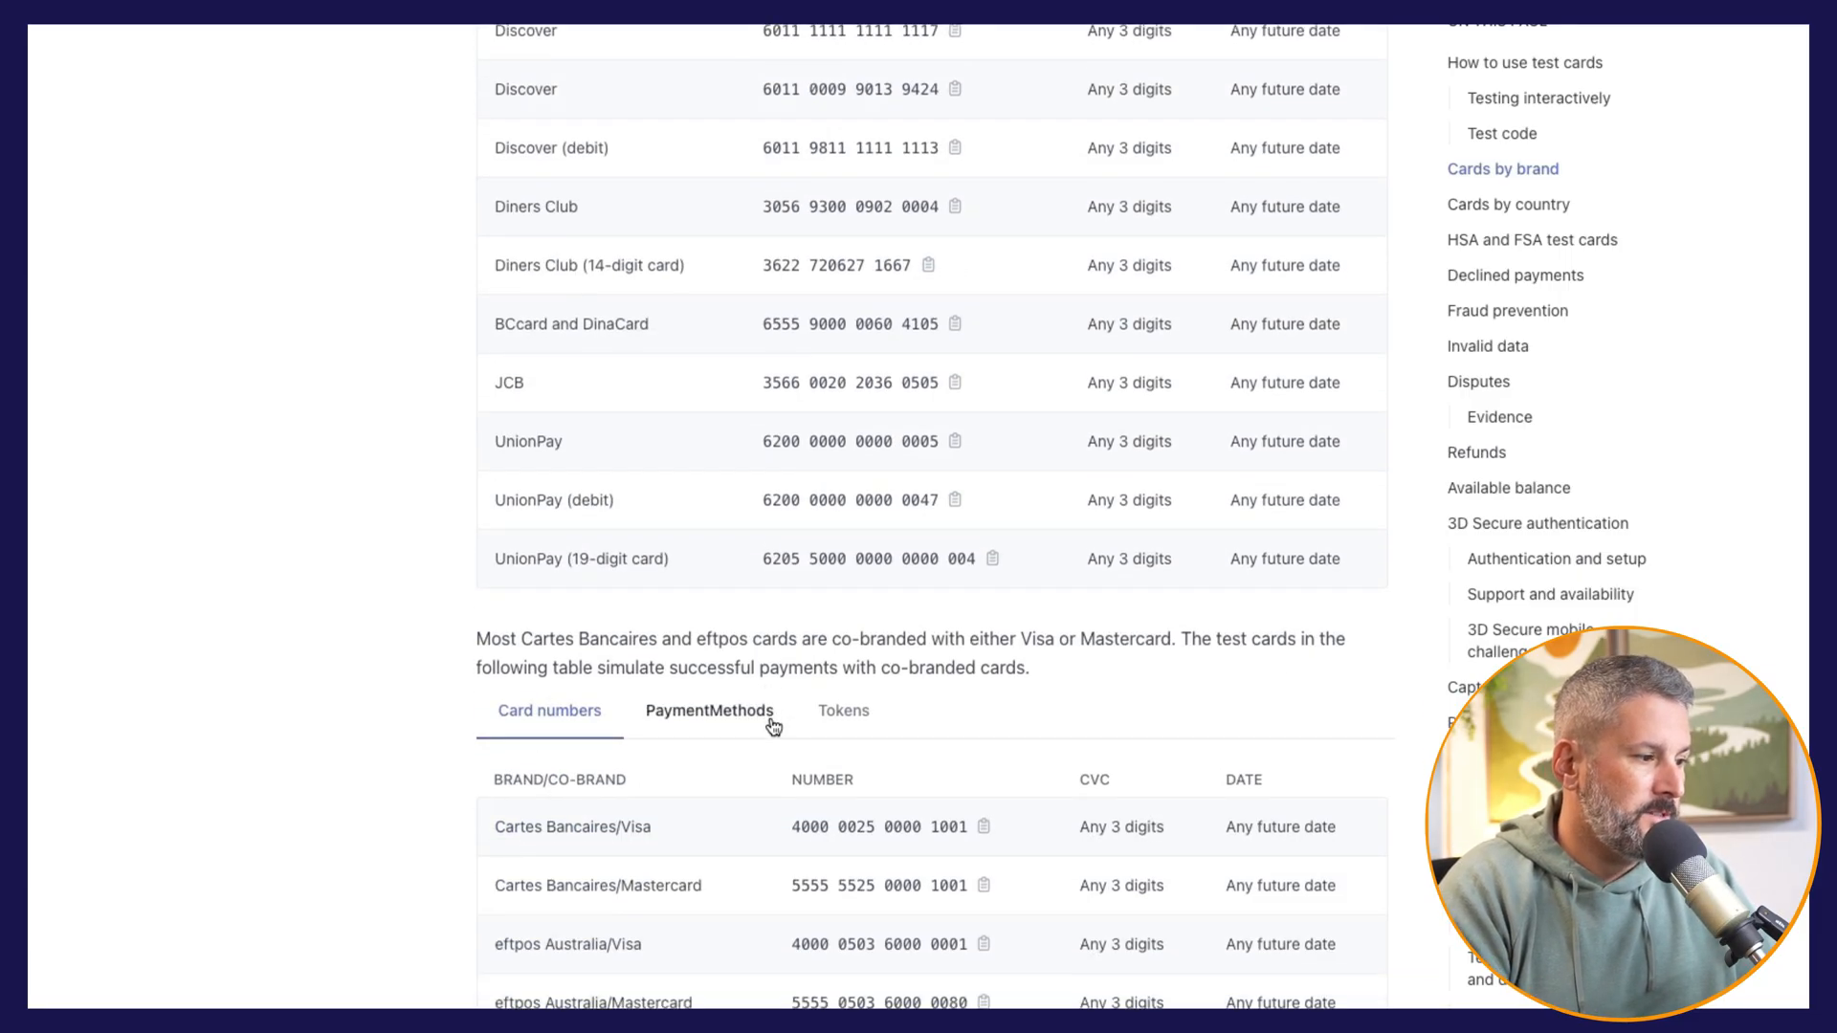
scroll(750, 698, "up", 4)
scroll(539, 512, "up", 6)
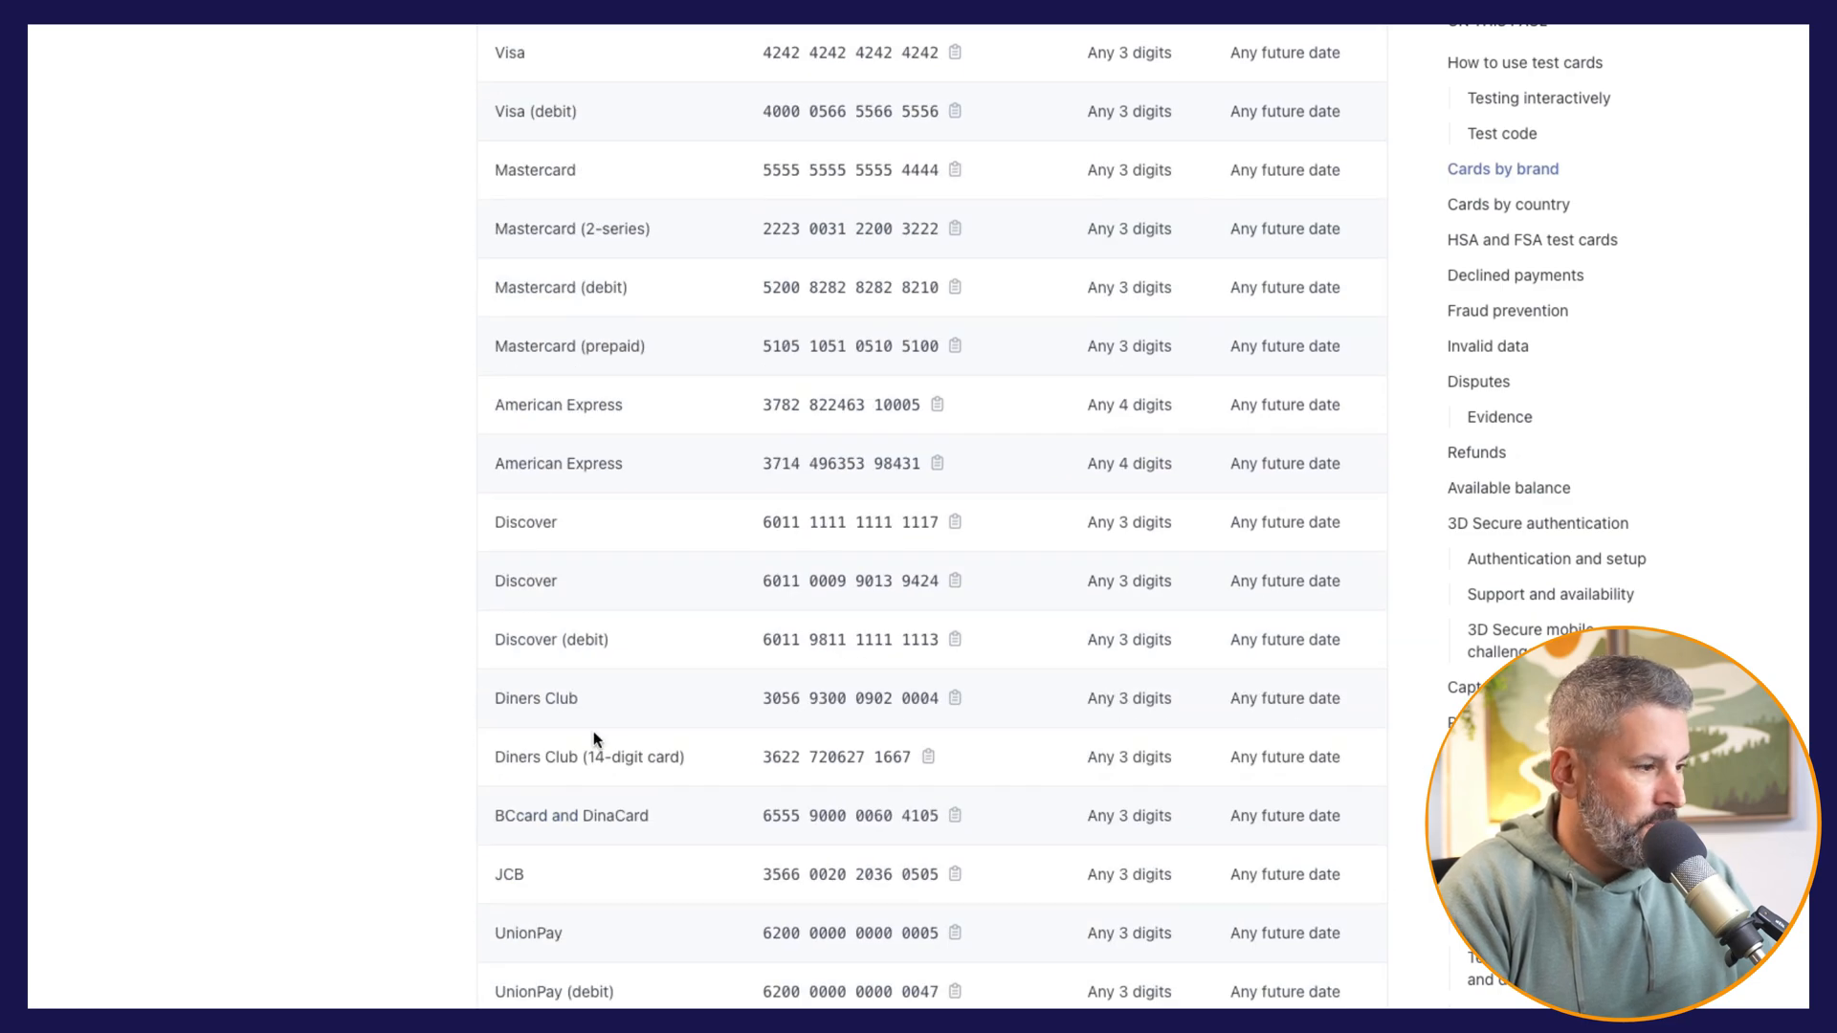
Step: Find the Declined payments section of the Stripe testing documentation and copy the Generic decline test card number
scroll(594, 738, "down", 8)
scroll(668, 933, "down", 16)
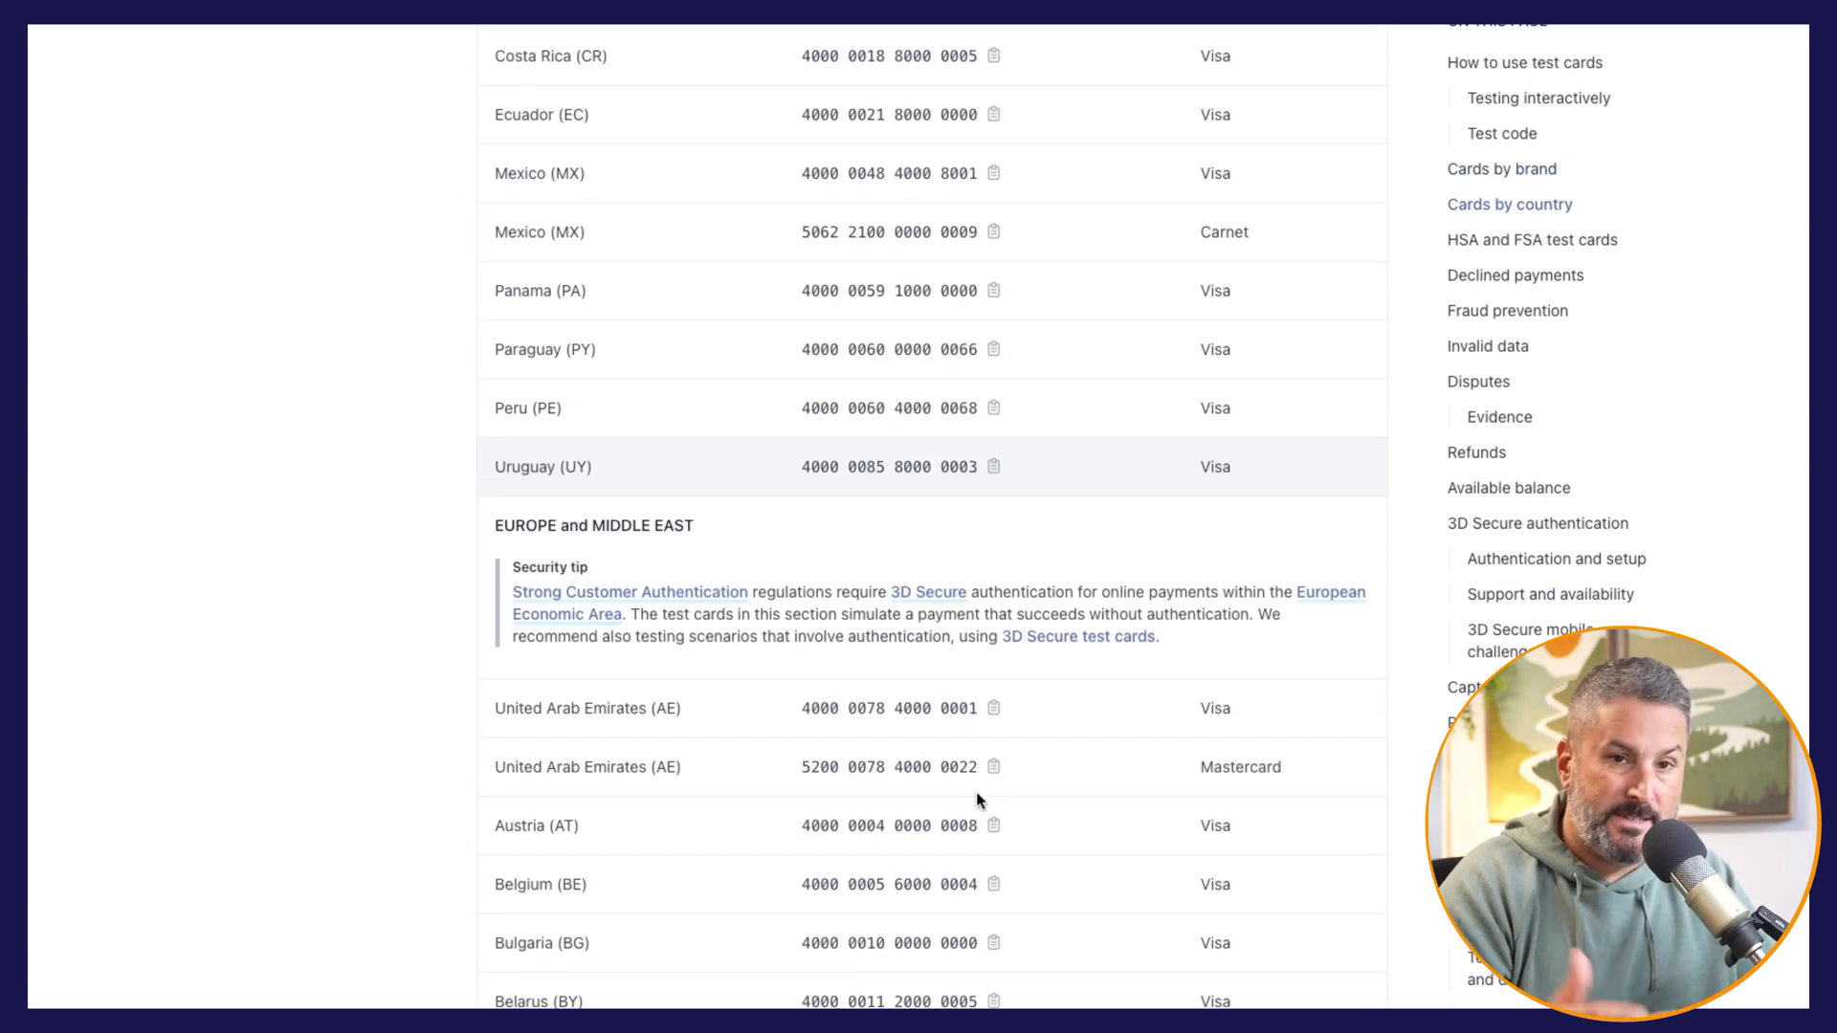
scroll(978, 800, "down", 20)
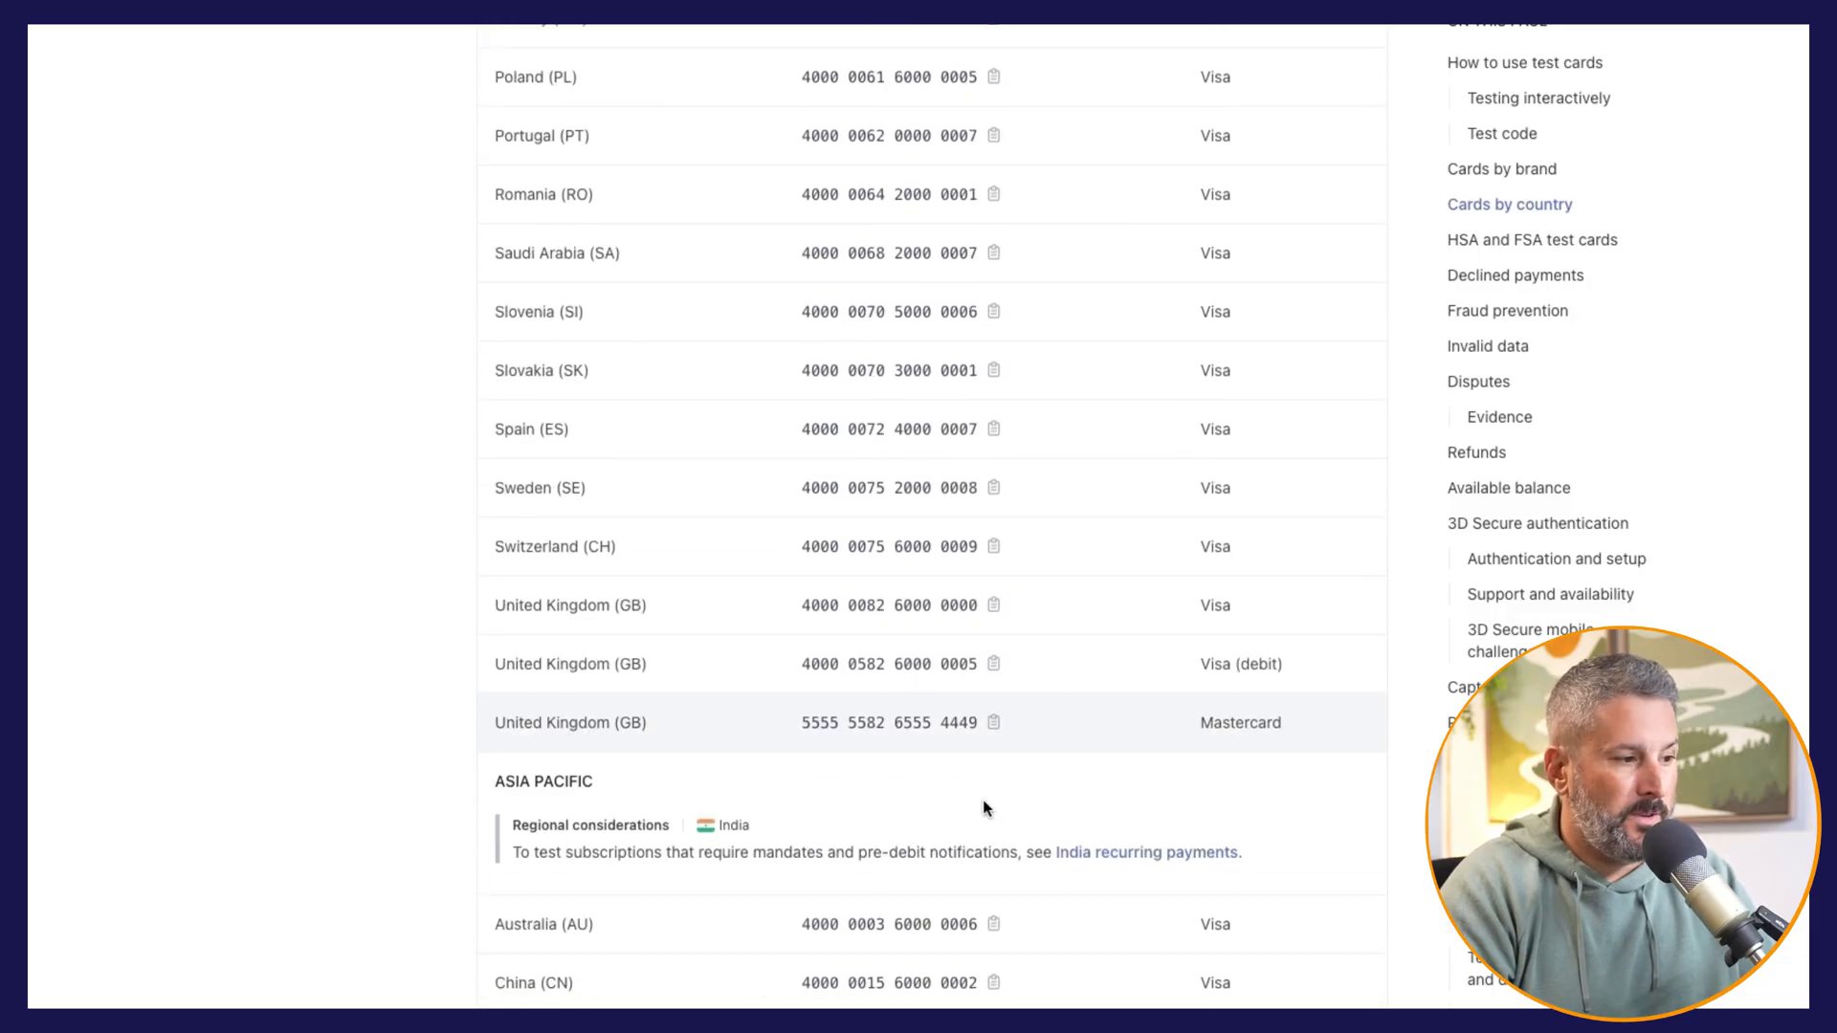
scroll(974, 790, "down", 14)
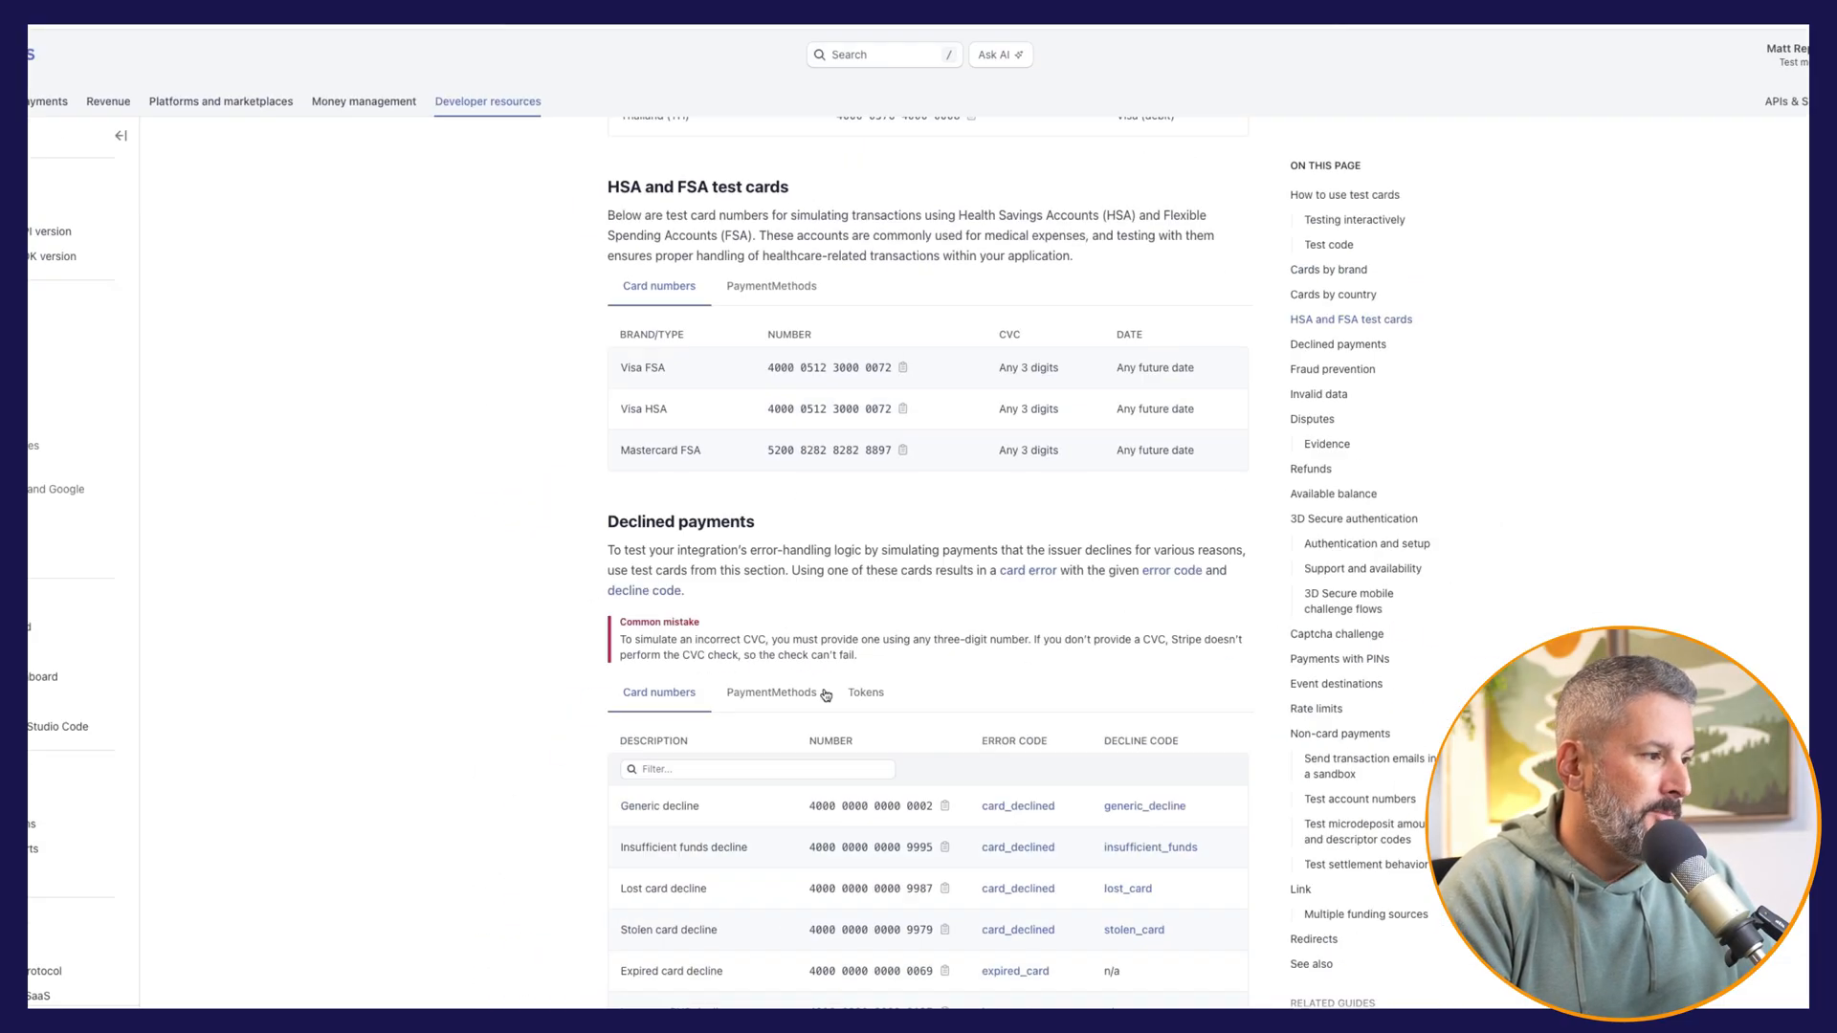
scroll(842, 727, "down", 3)
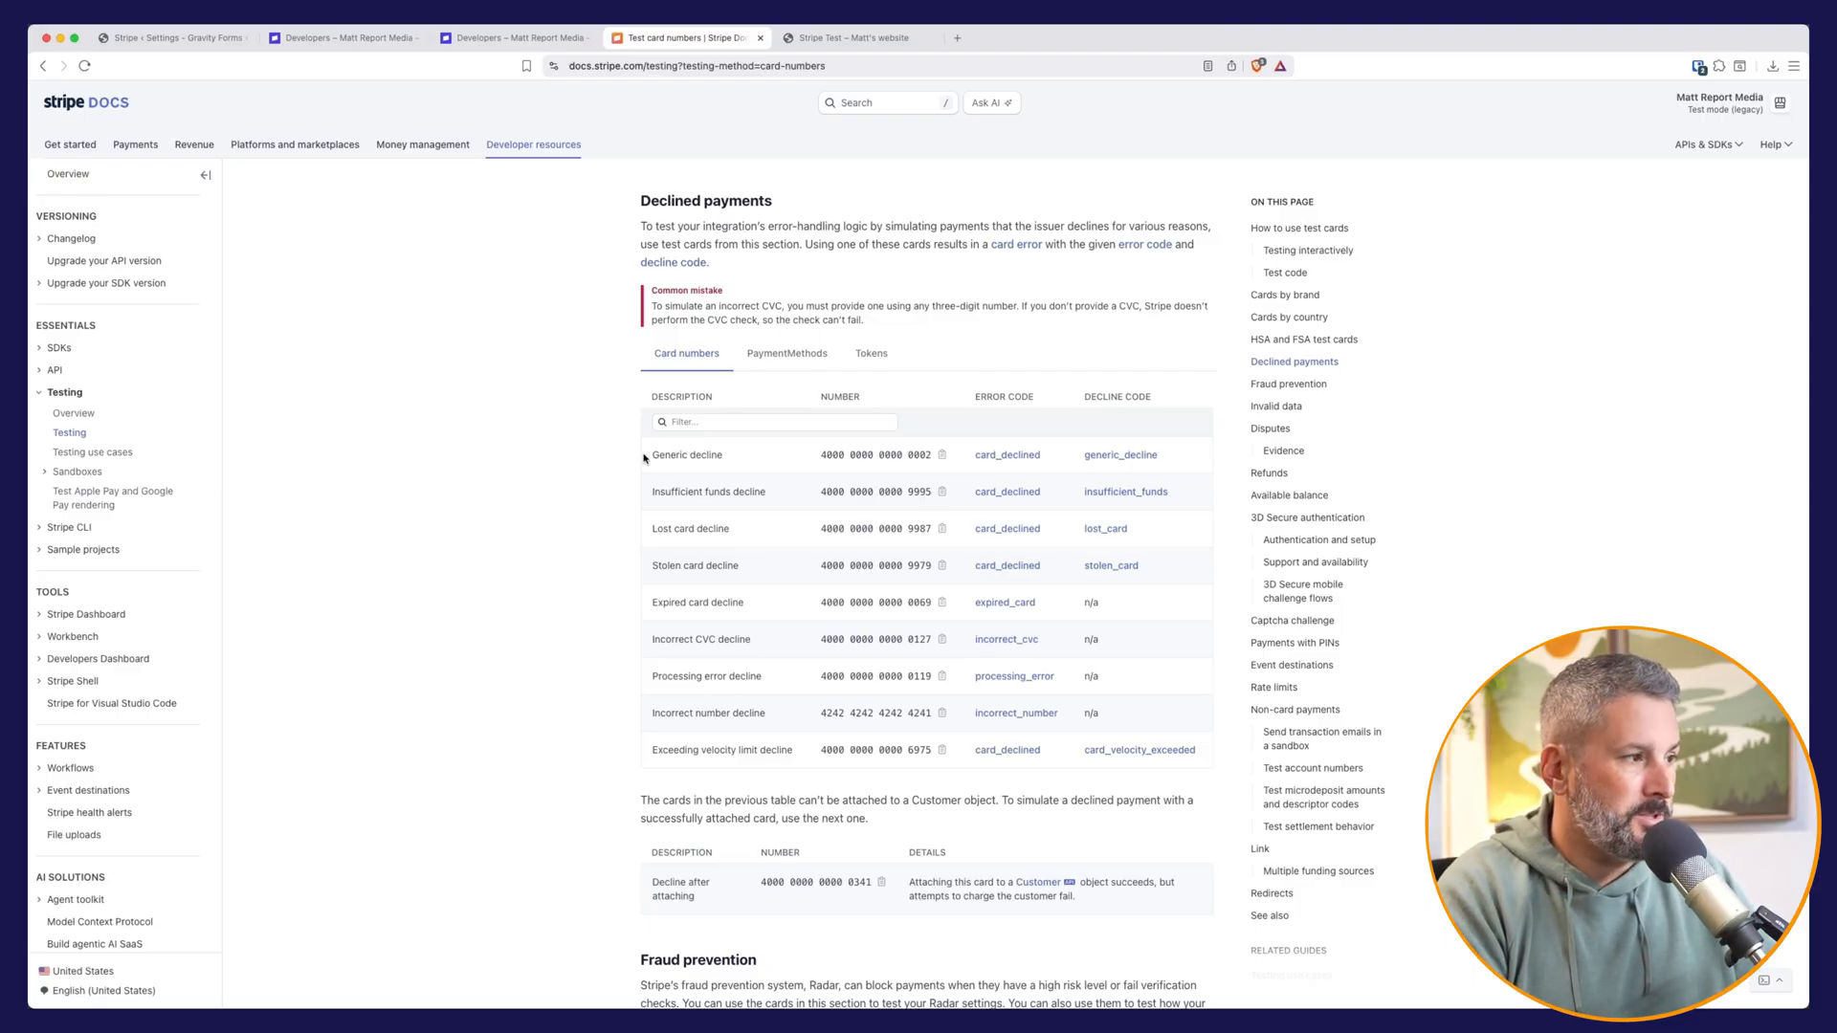
left_click(942, 455)
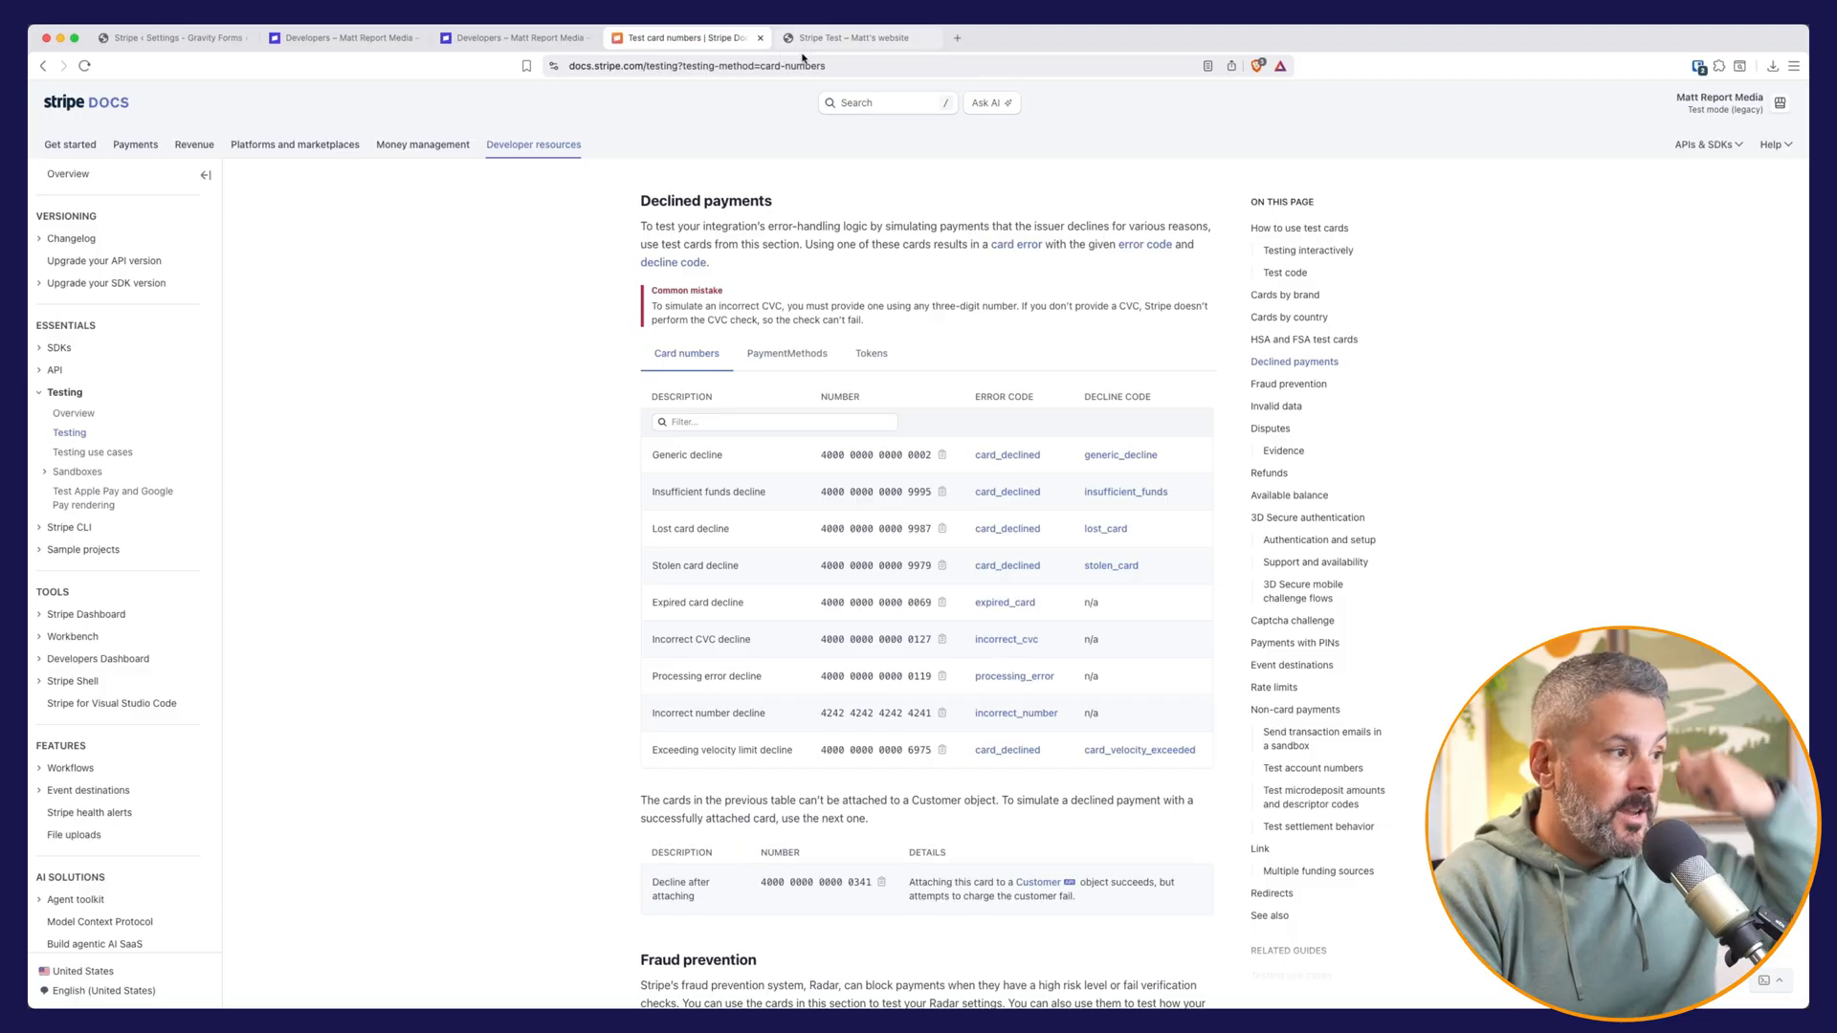
Step: On the Stripe Test form, fill in the card details with the copied test card number, expiry 01/30, security code and ZIP 12345
left_click(852, 39)
left_click(823, 633)
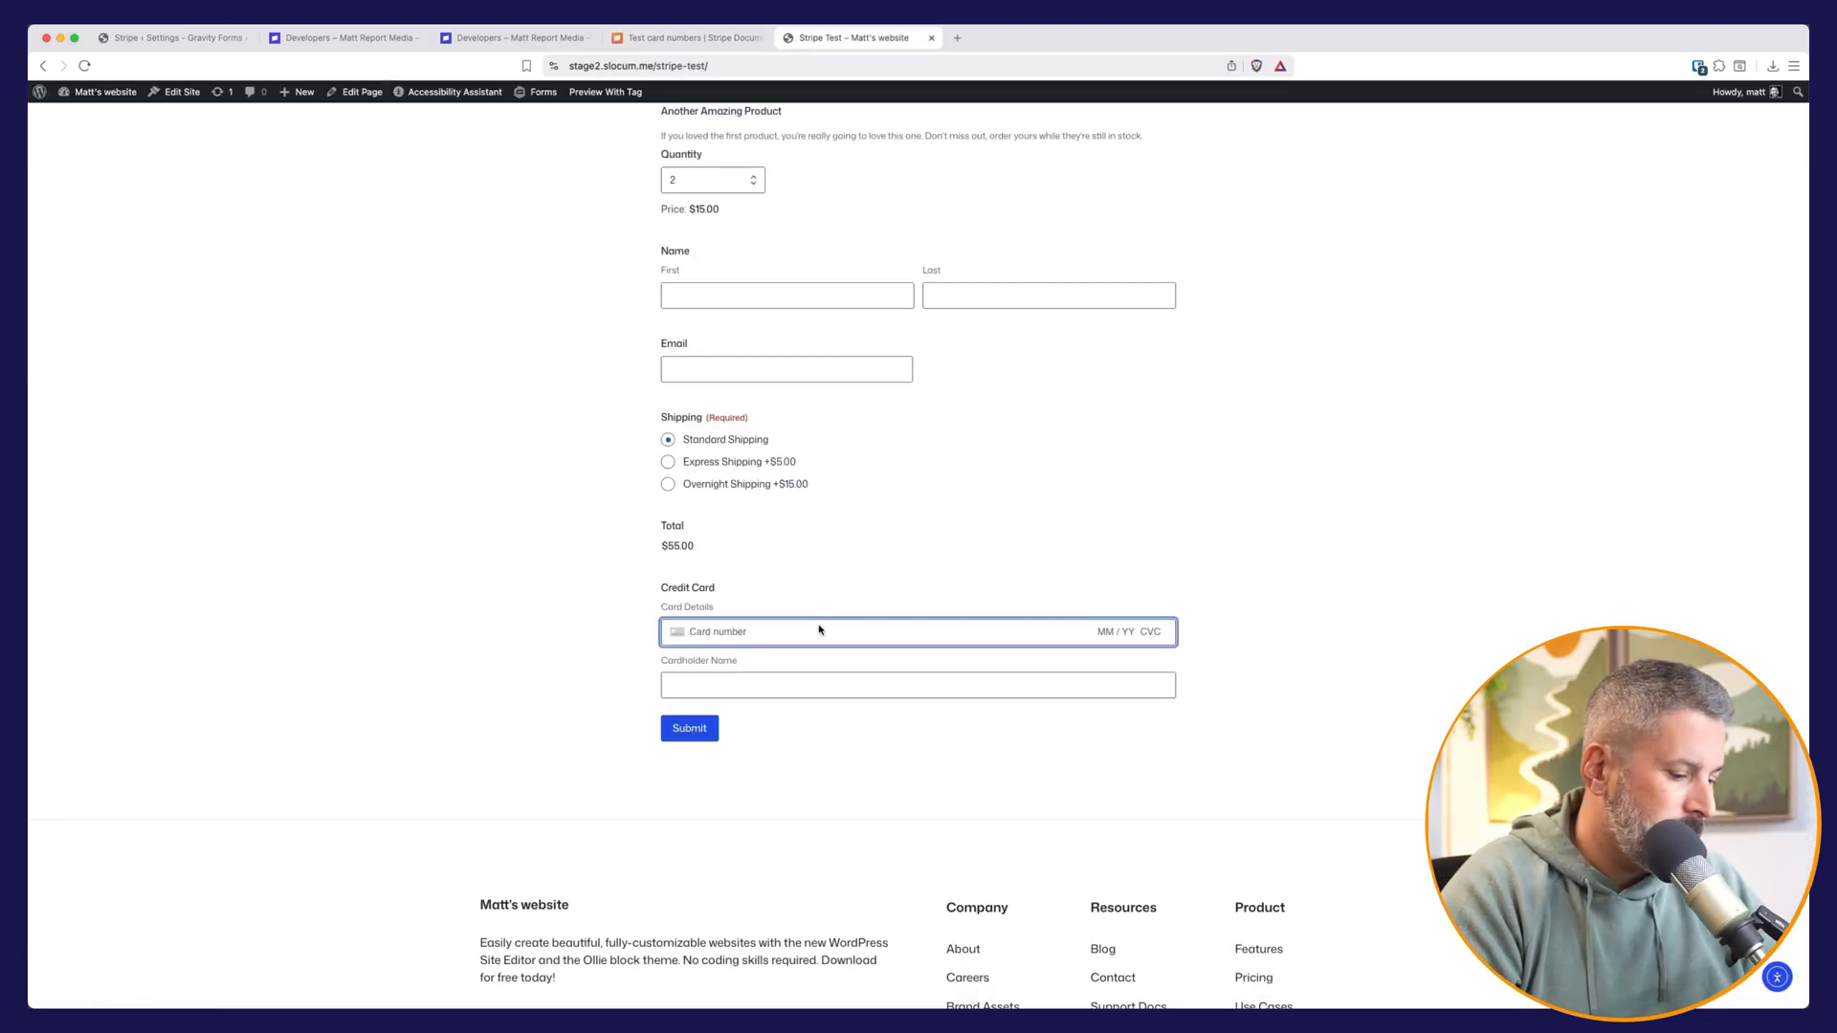
key("super+v")
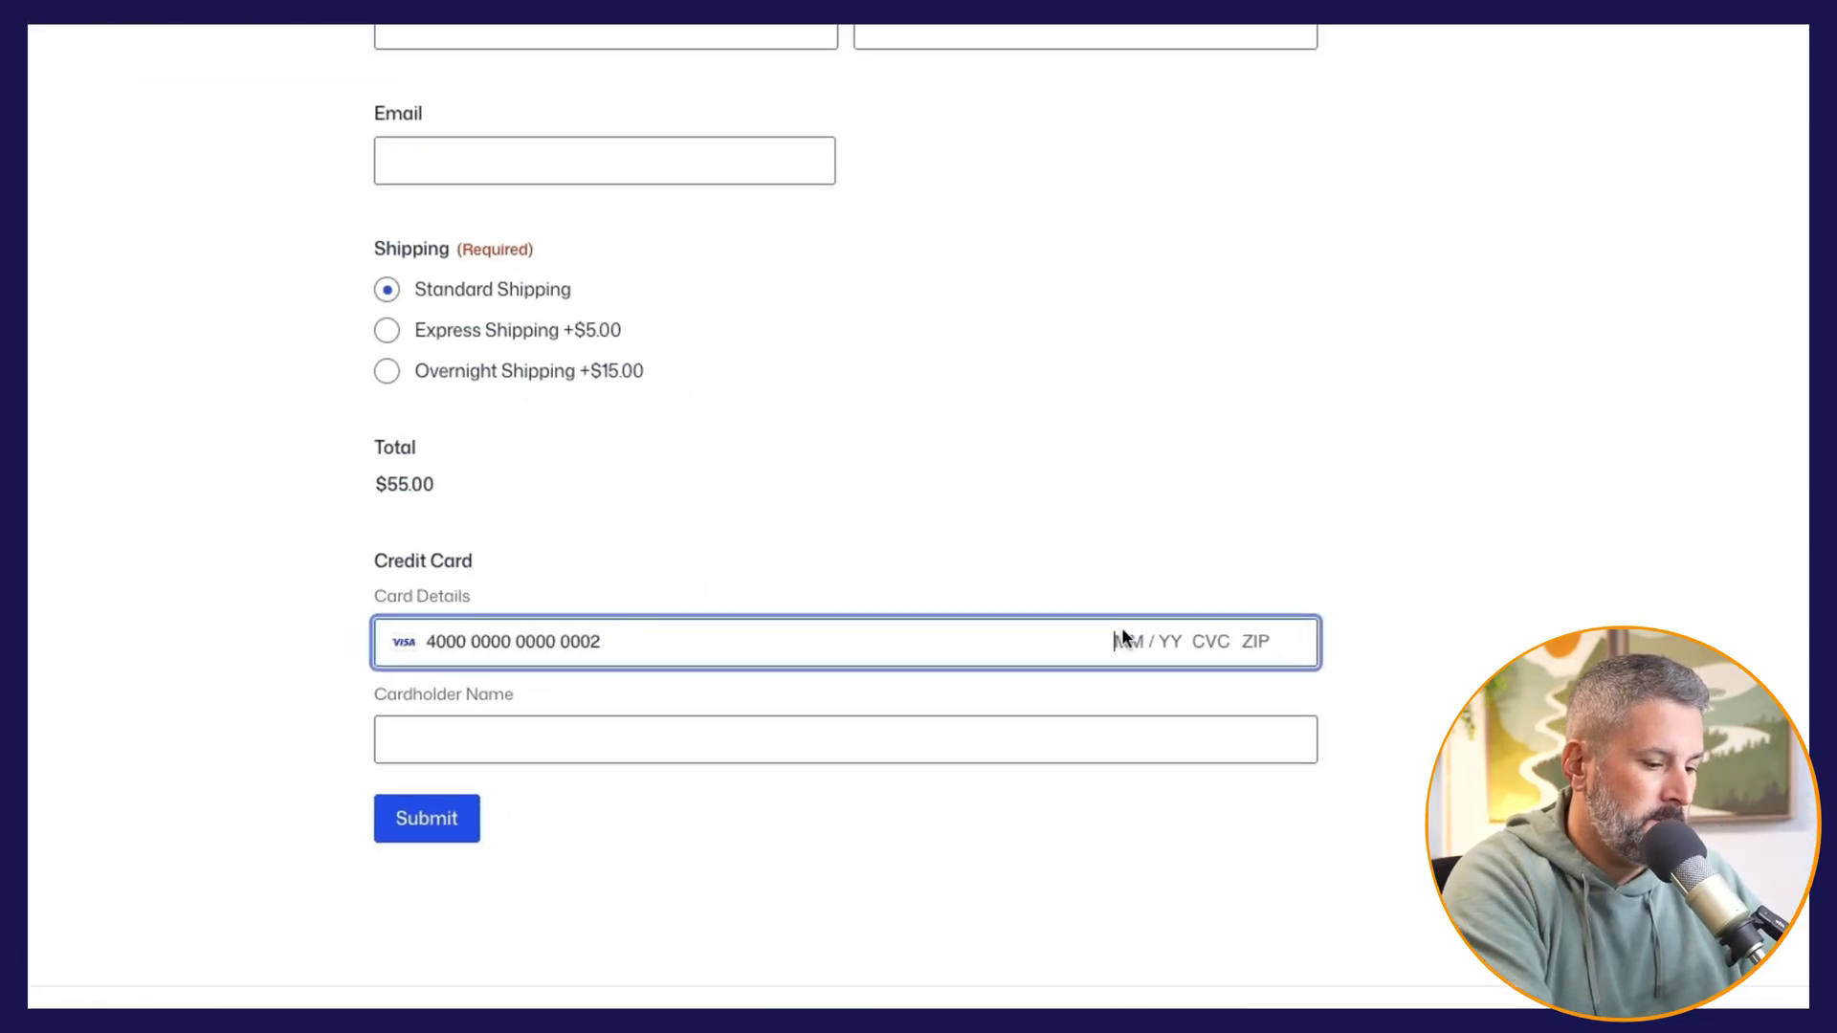
type("01 / ")
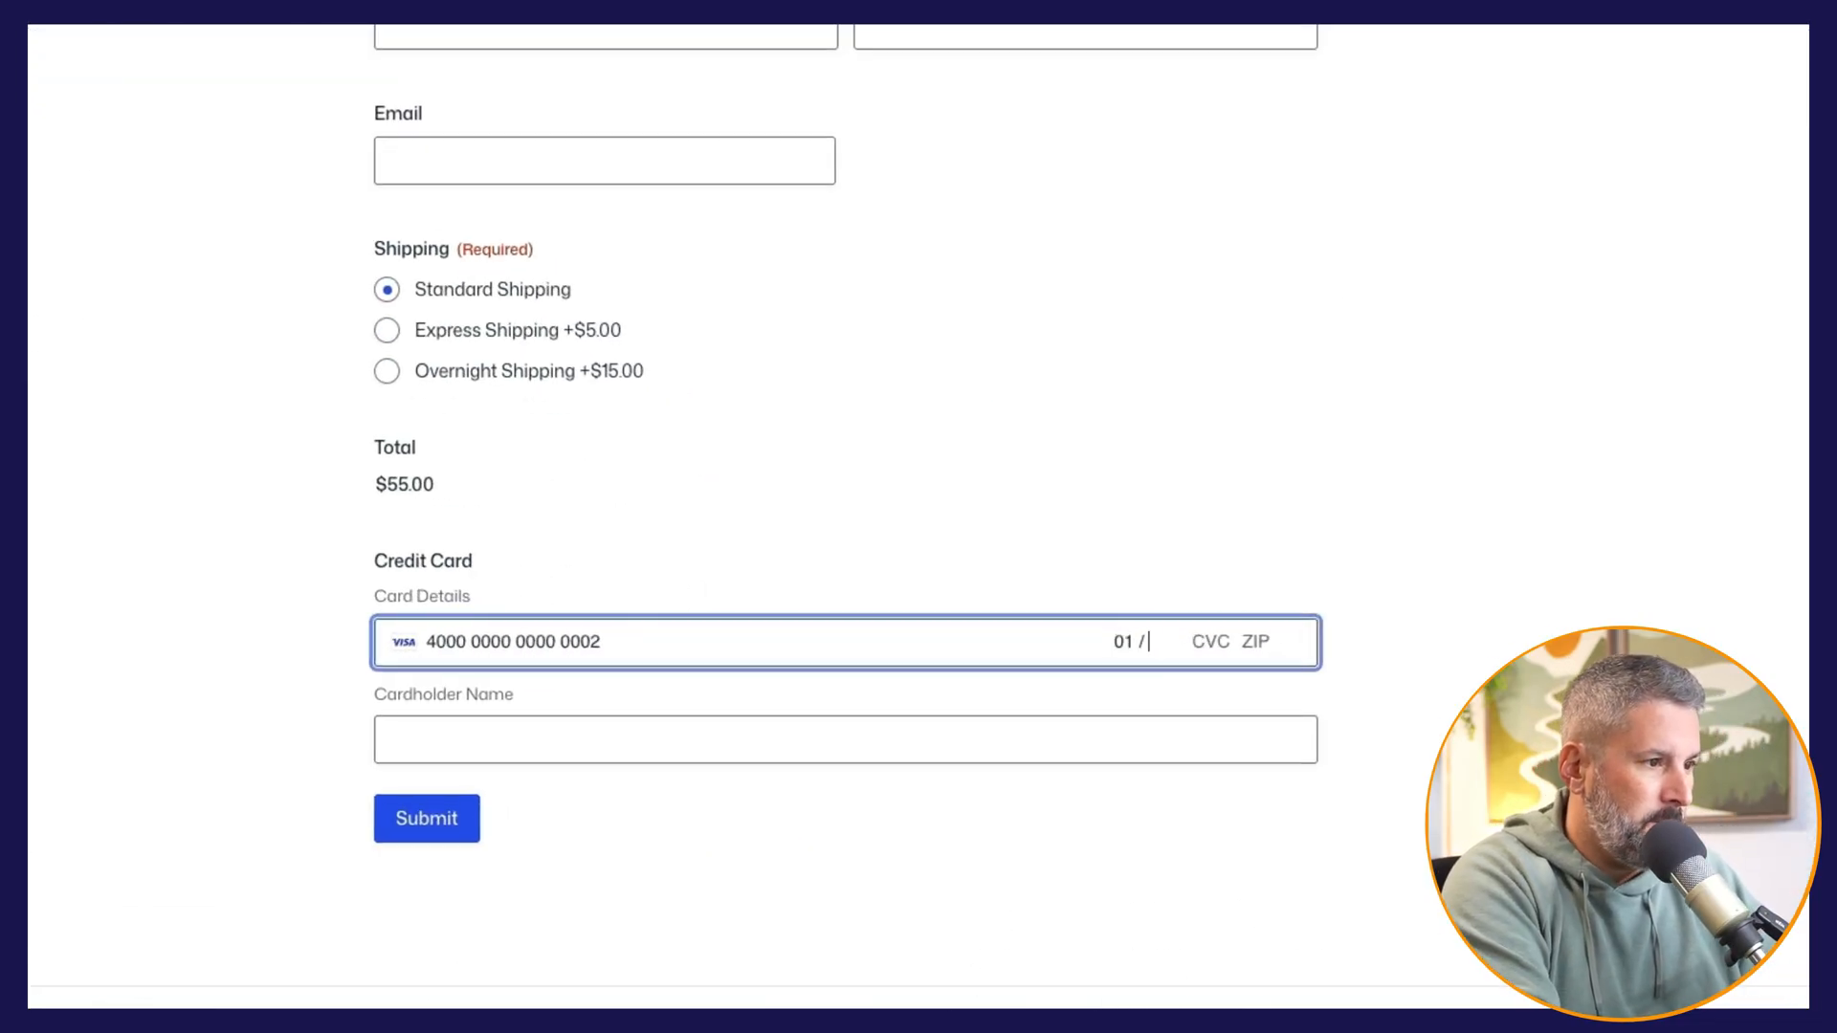
type("30 ")
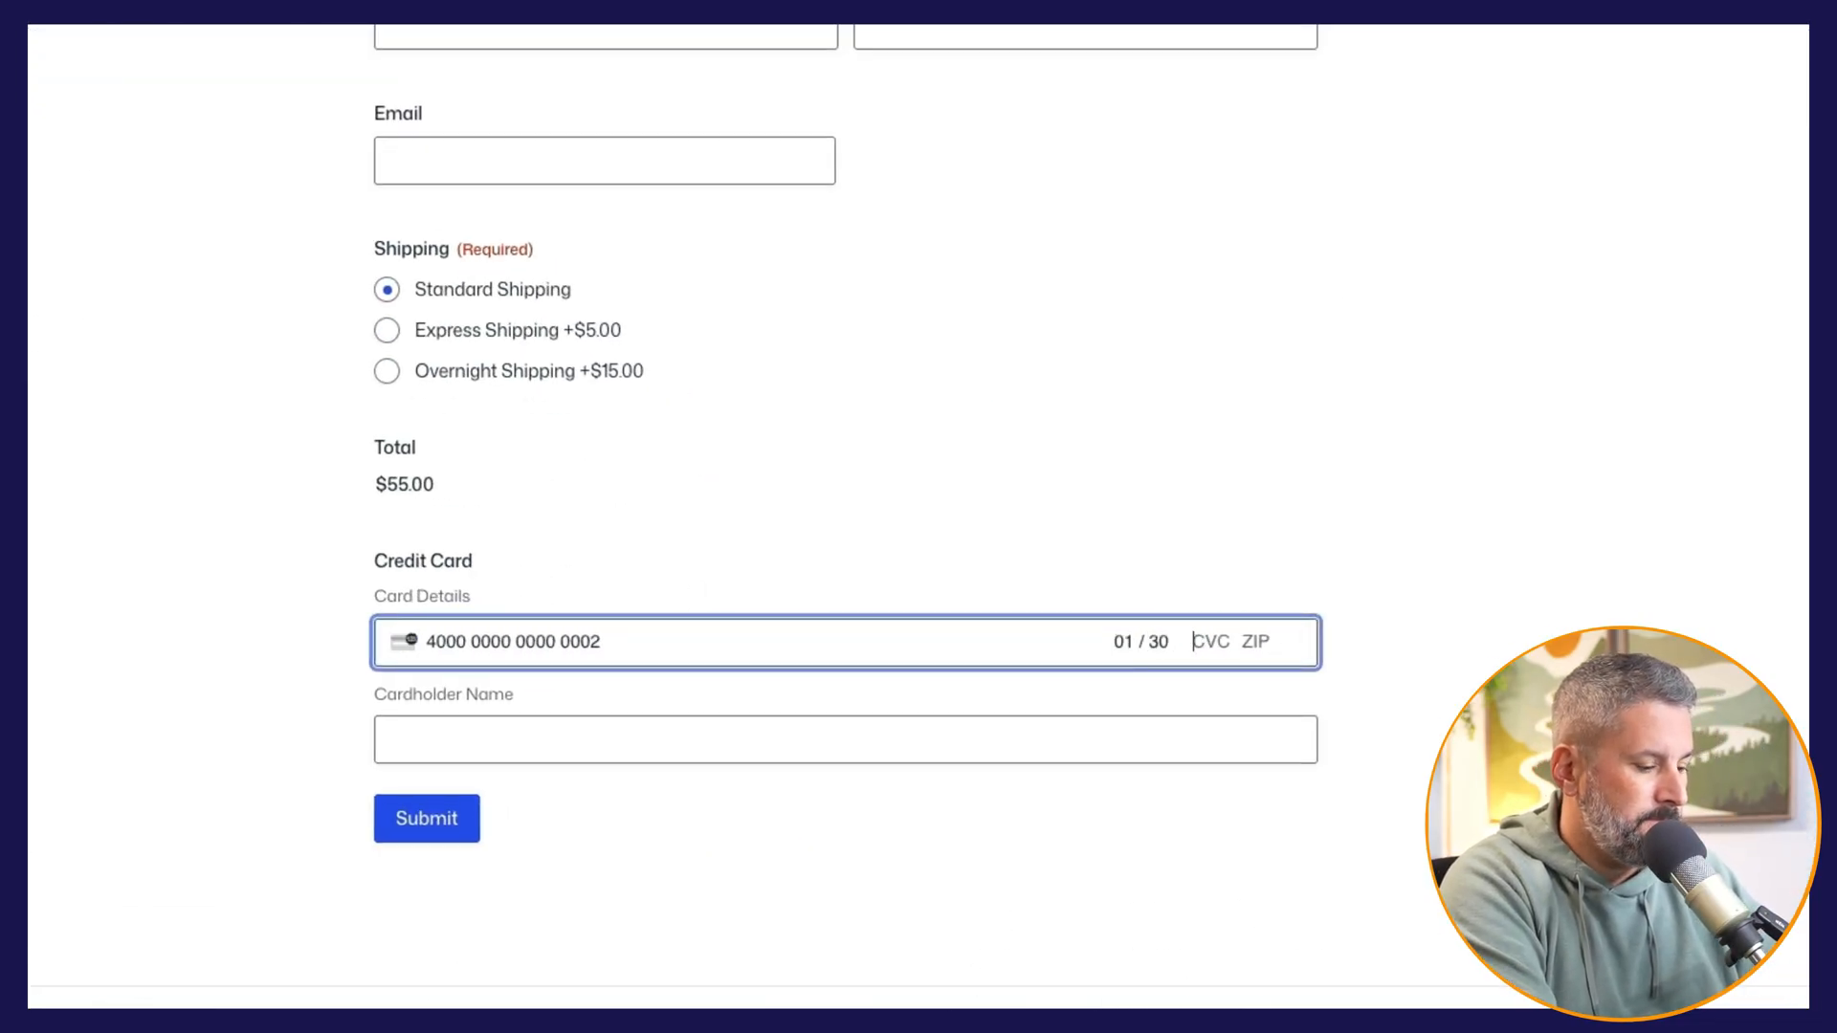
type("123 12345")
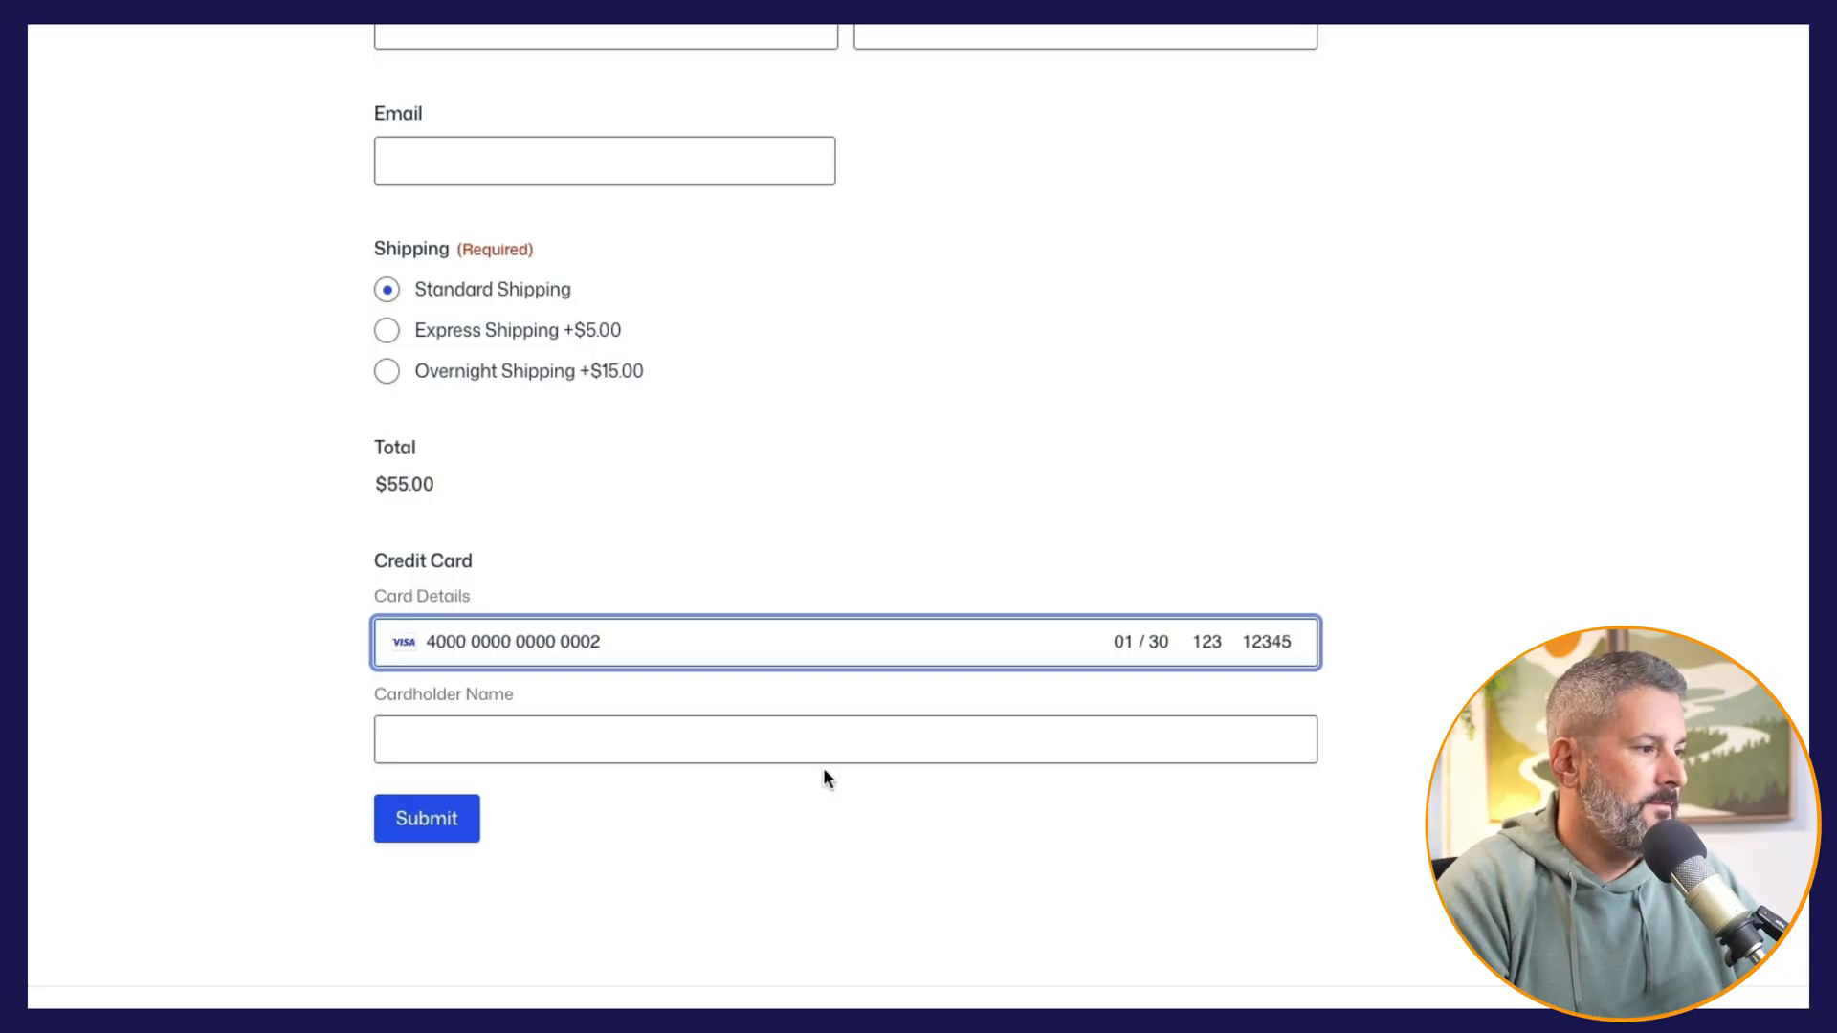
Step: Enter the cardholder's first name and submit the Stripe Test payment form
left_click(725, 746)
type("Matt")
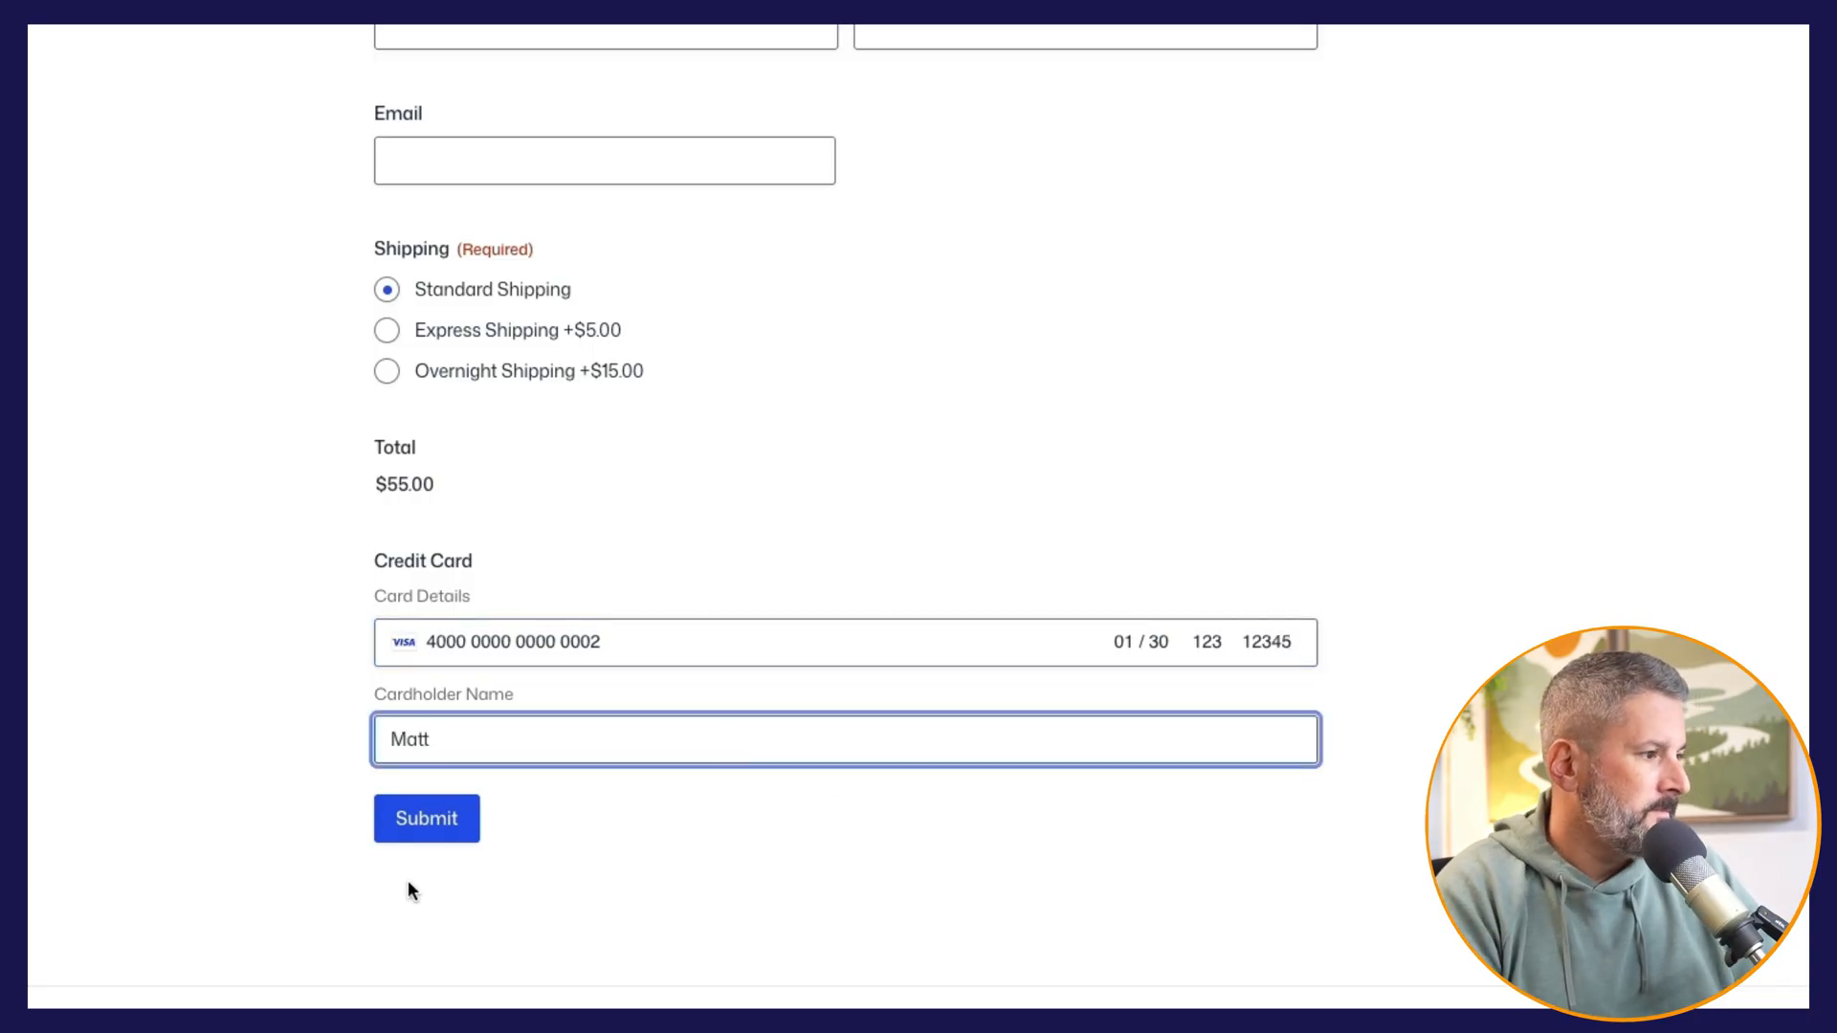
left_click(429, 829)
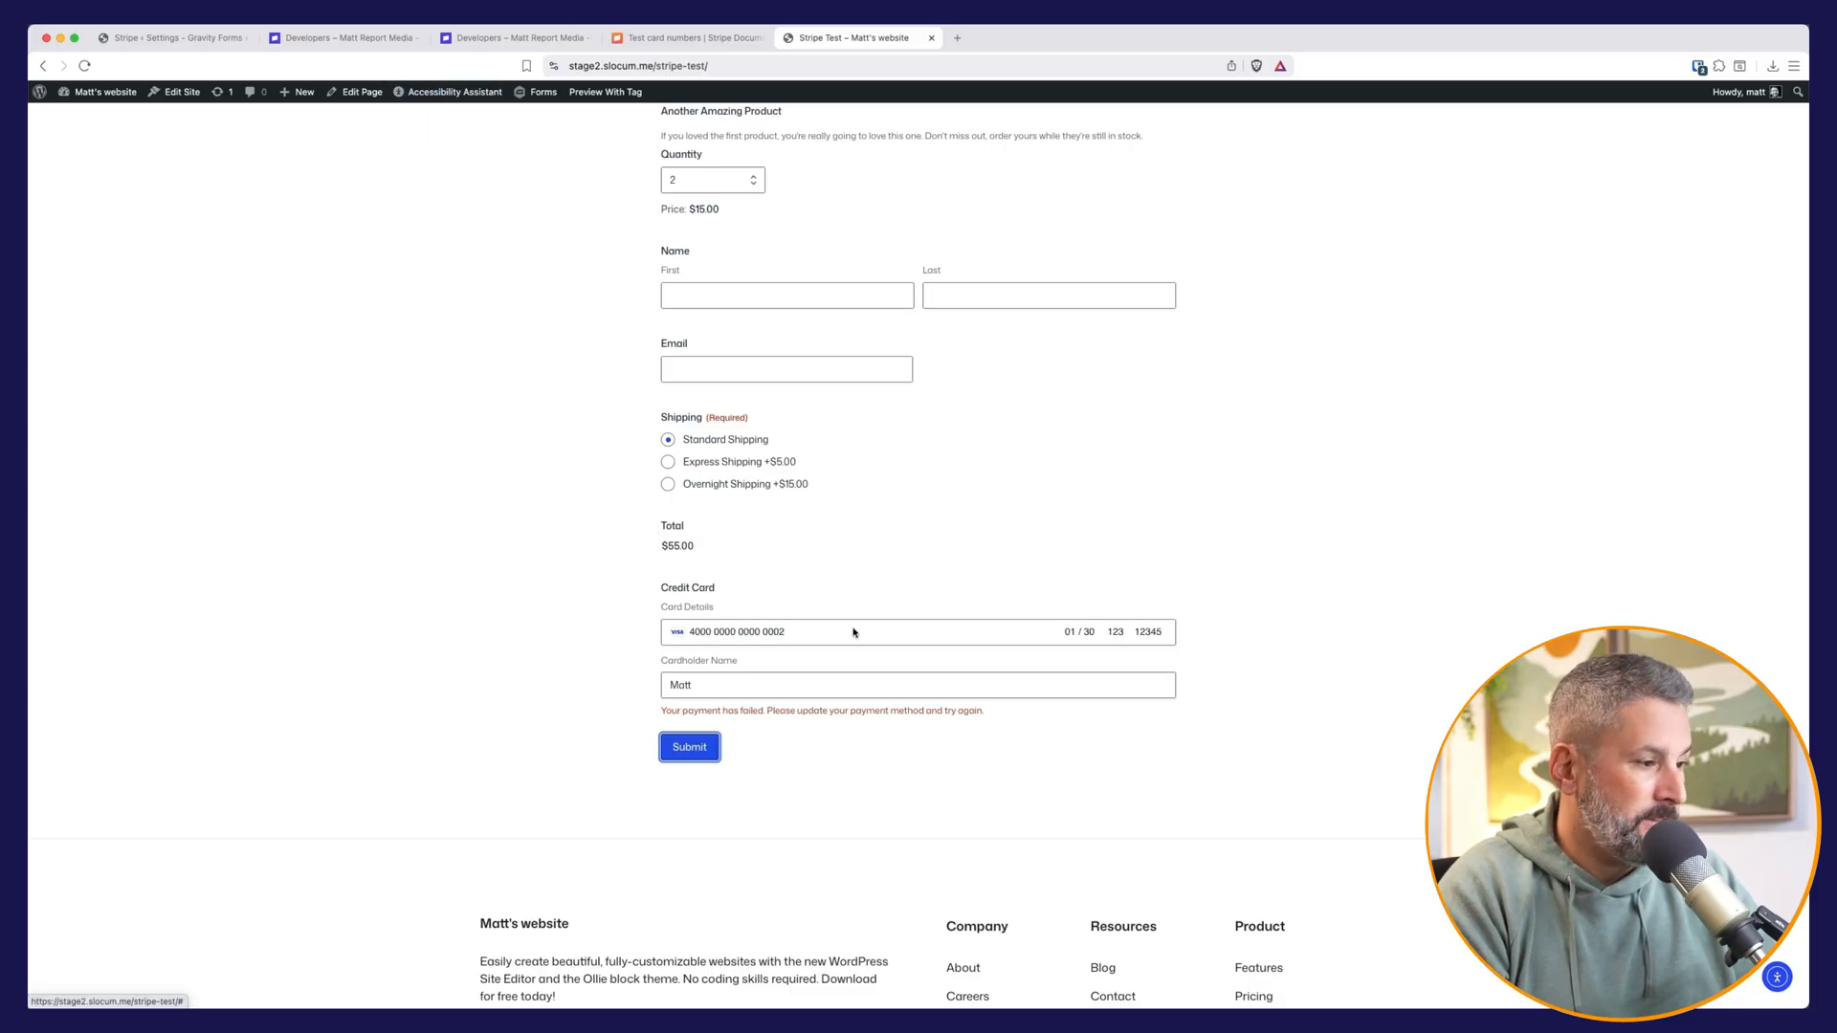
Step: Open the Stripe test form's entries in the WordPress dashboard and examine the newest entry's order, payment details and notes
left_click(113, 112)
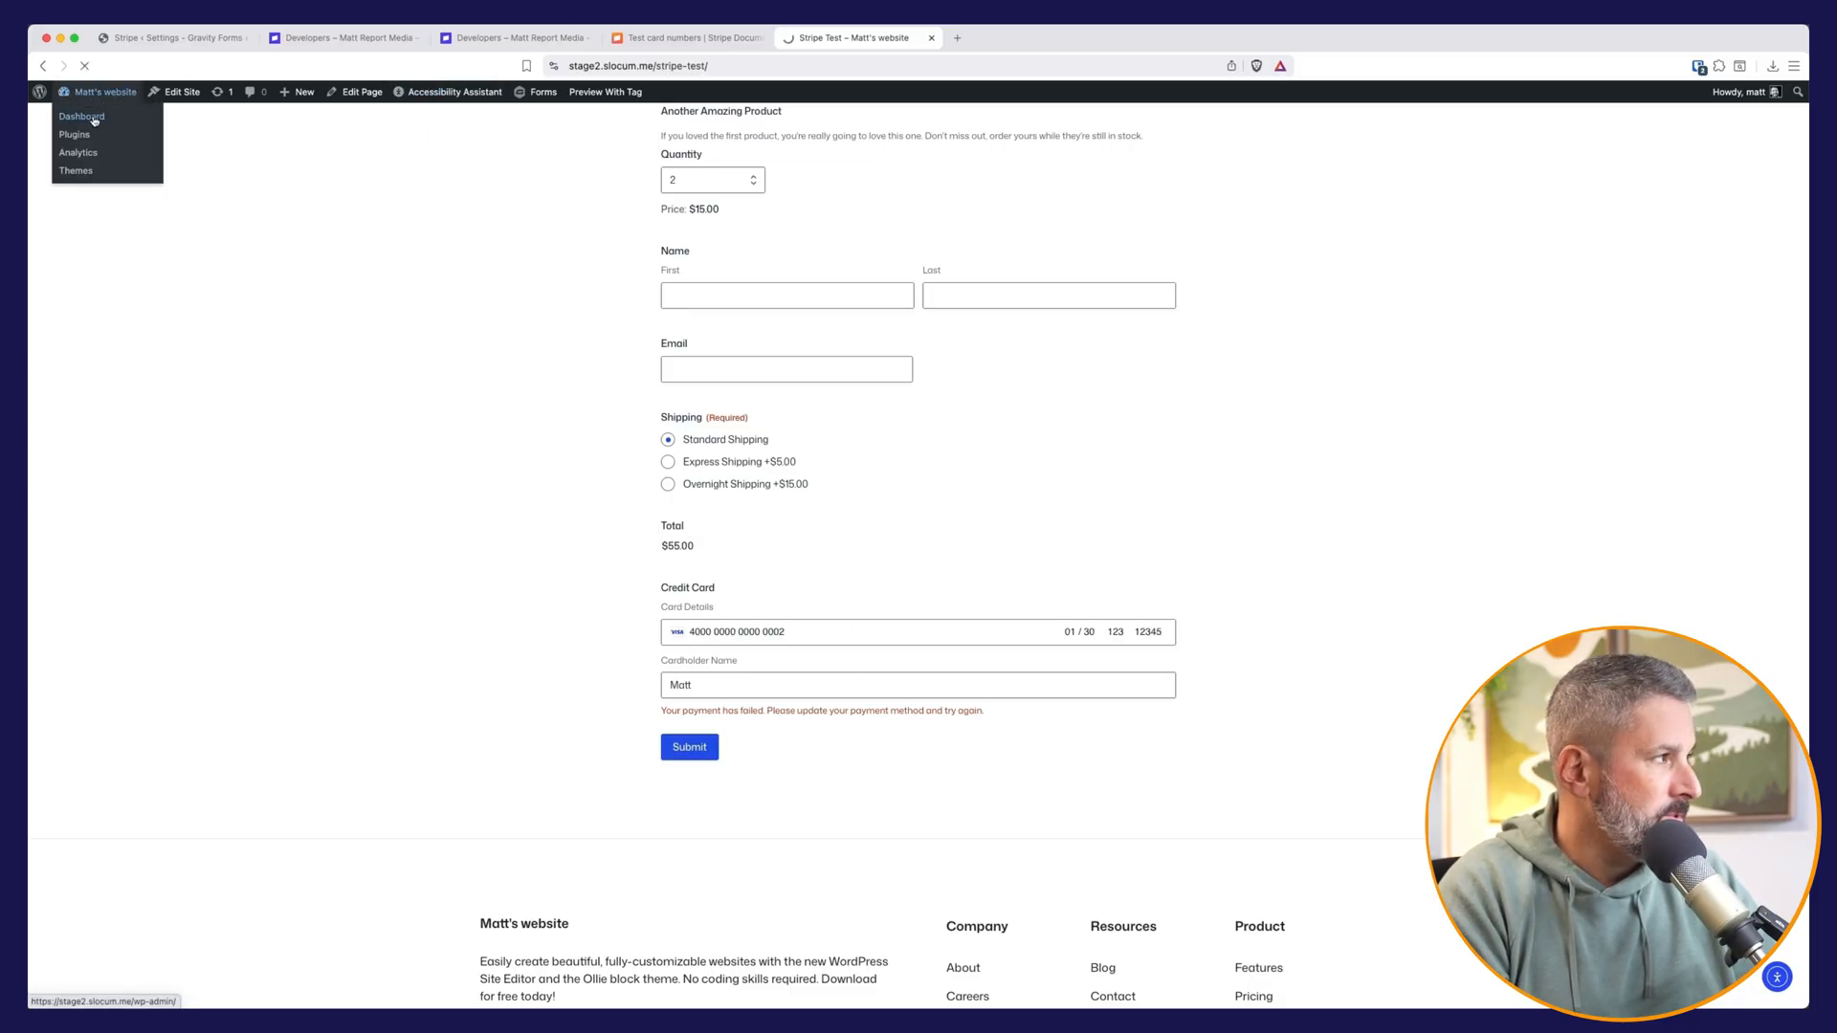
mouse_move(107, 277)
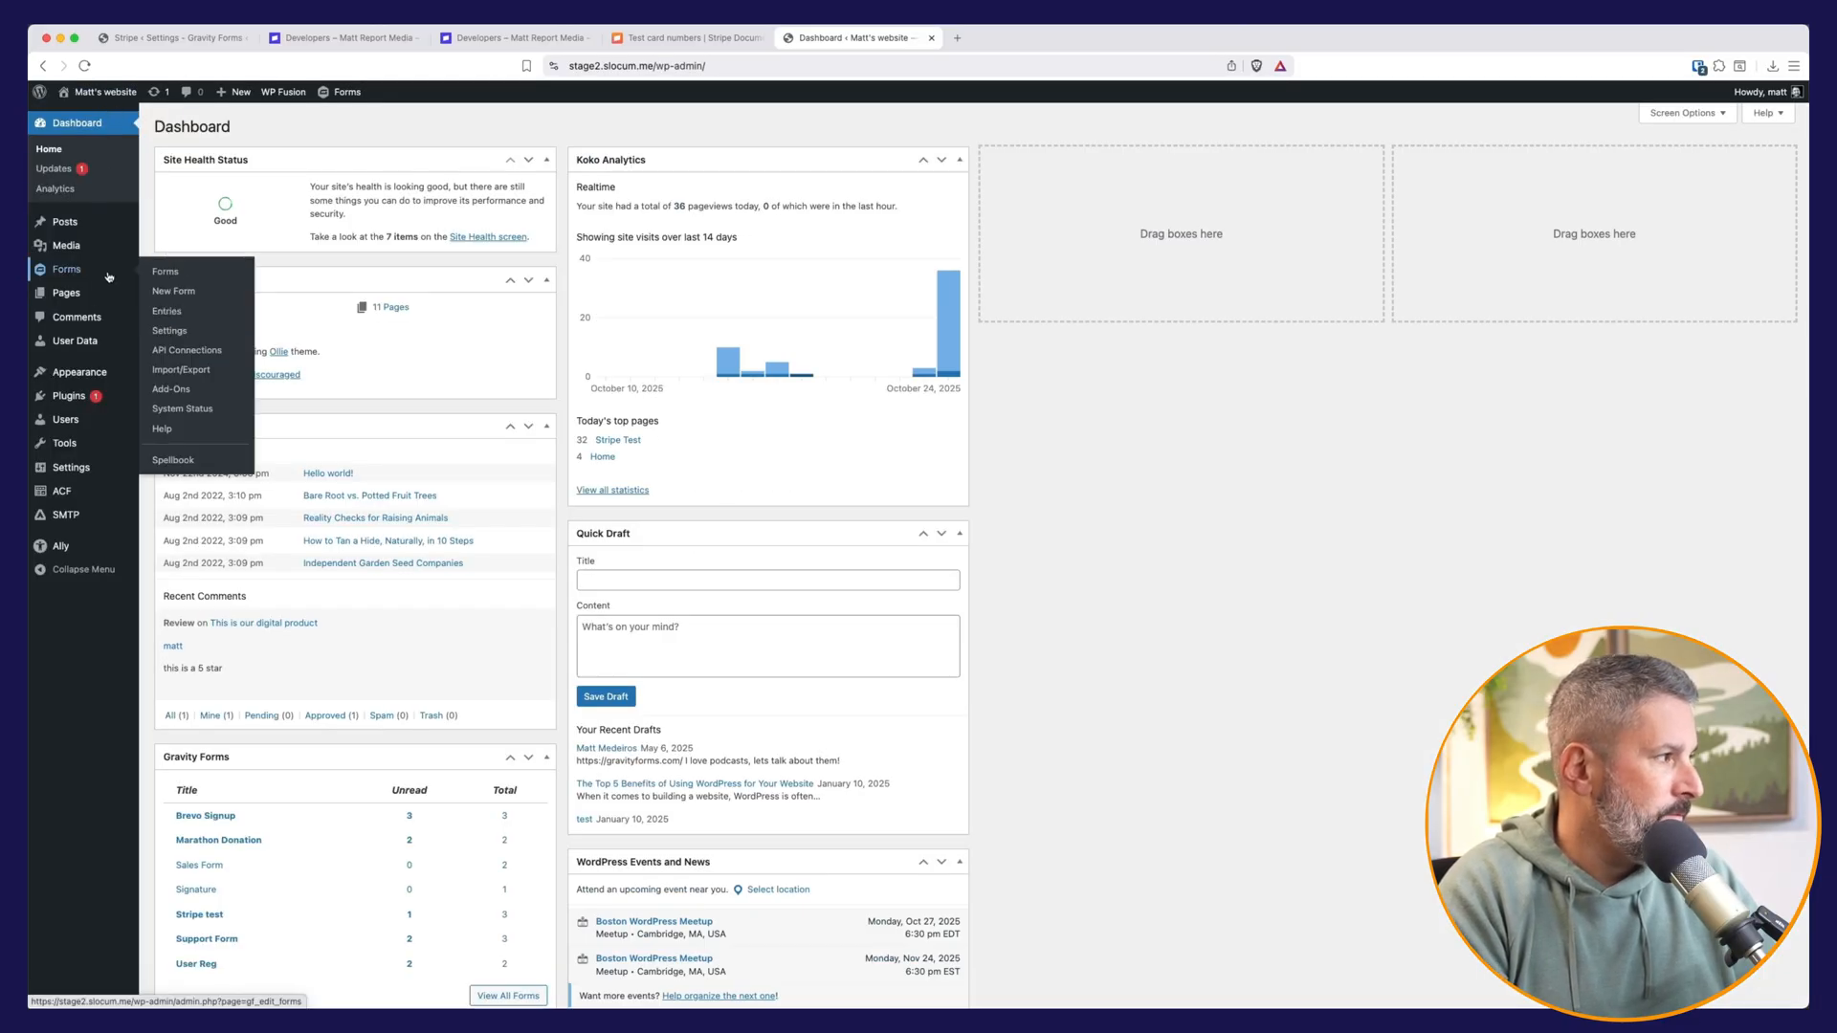
left_click(168, 312)
left_click(674, 182)
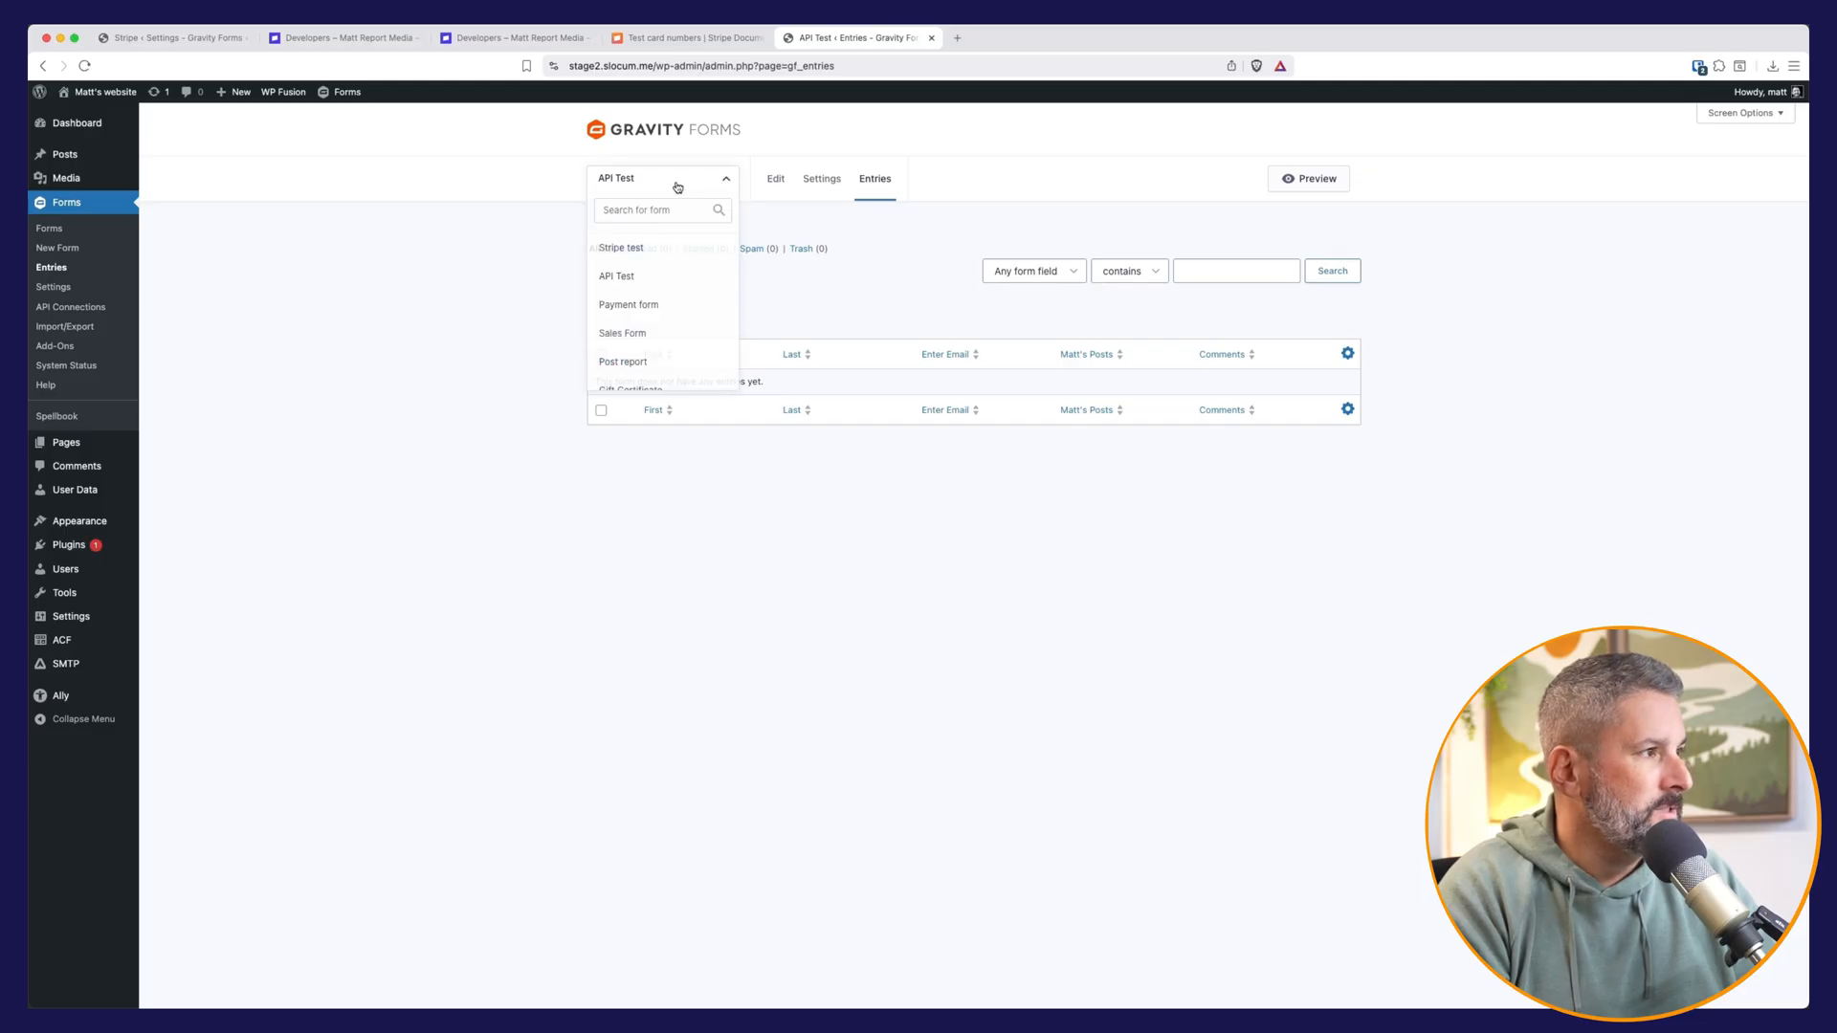
left_click(633, 249)
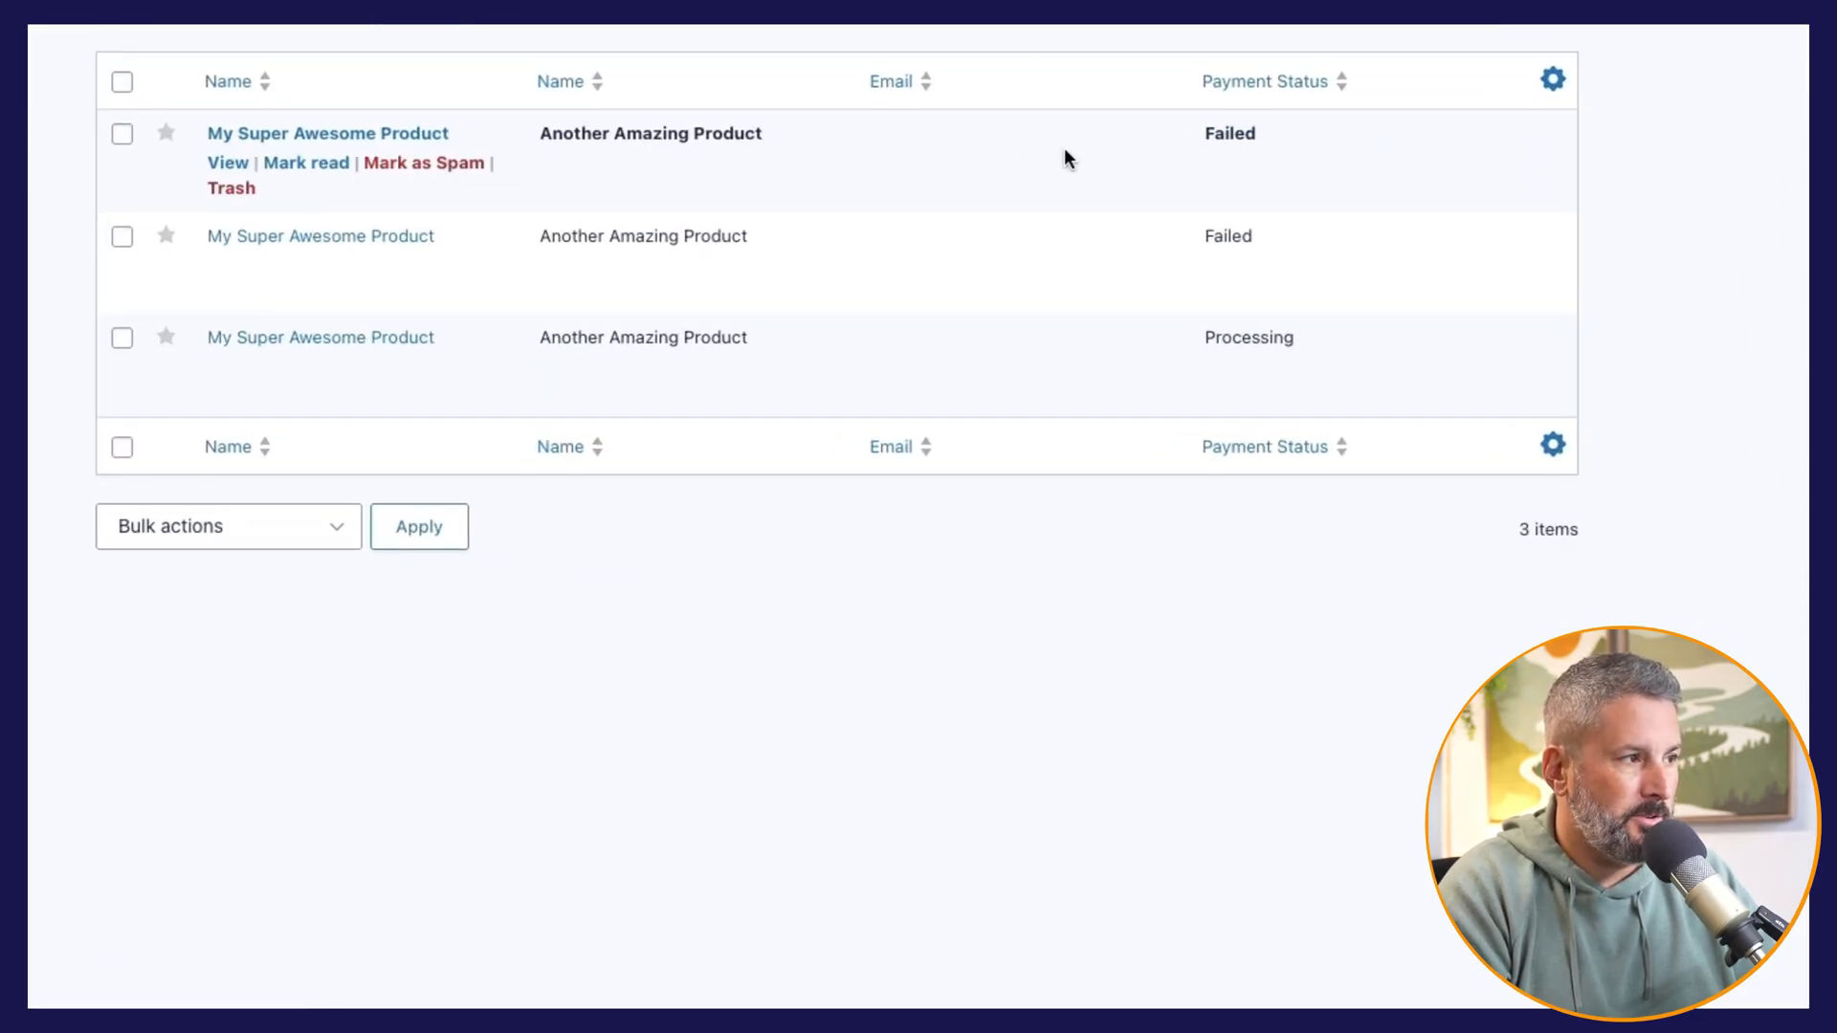
left_click(230, 165)
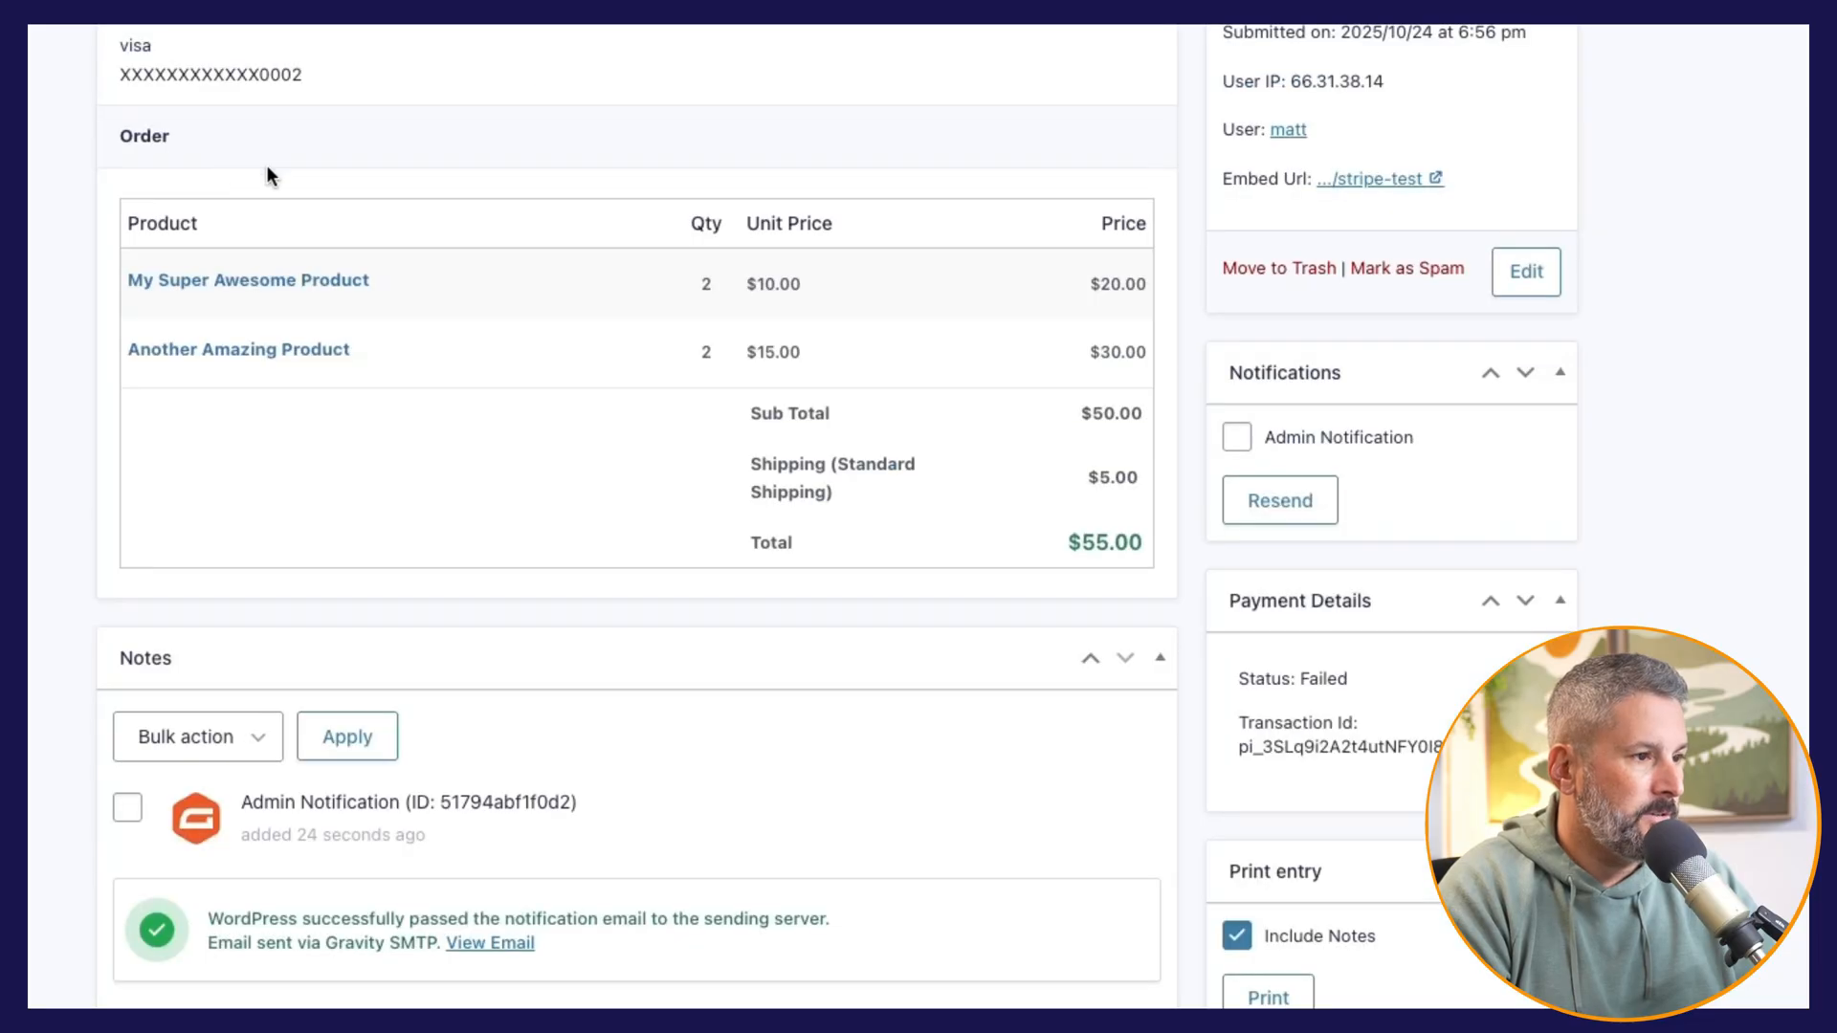
scroll(622, 227, "down", 3)
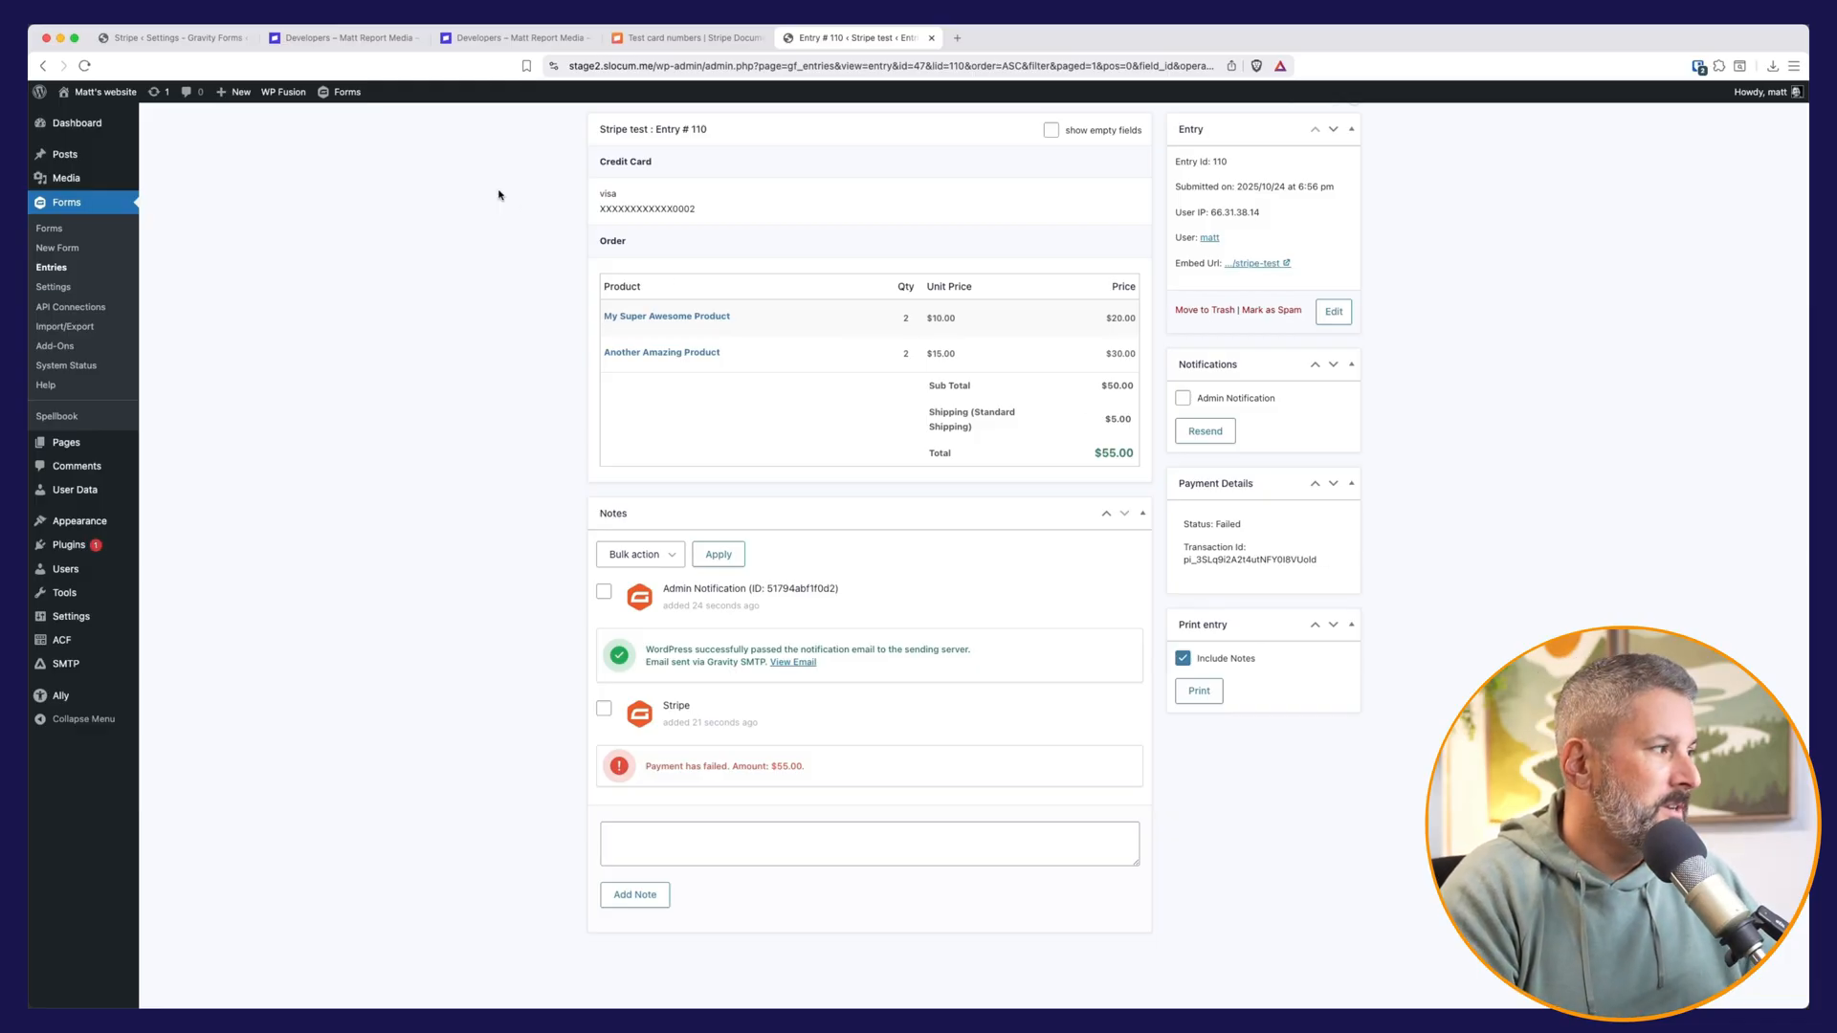
Step: Return to the form entries, show those of the Stripe test form and check the newest entry's payment status
left_click(50, 267)
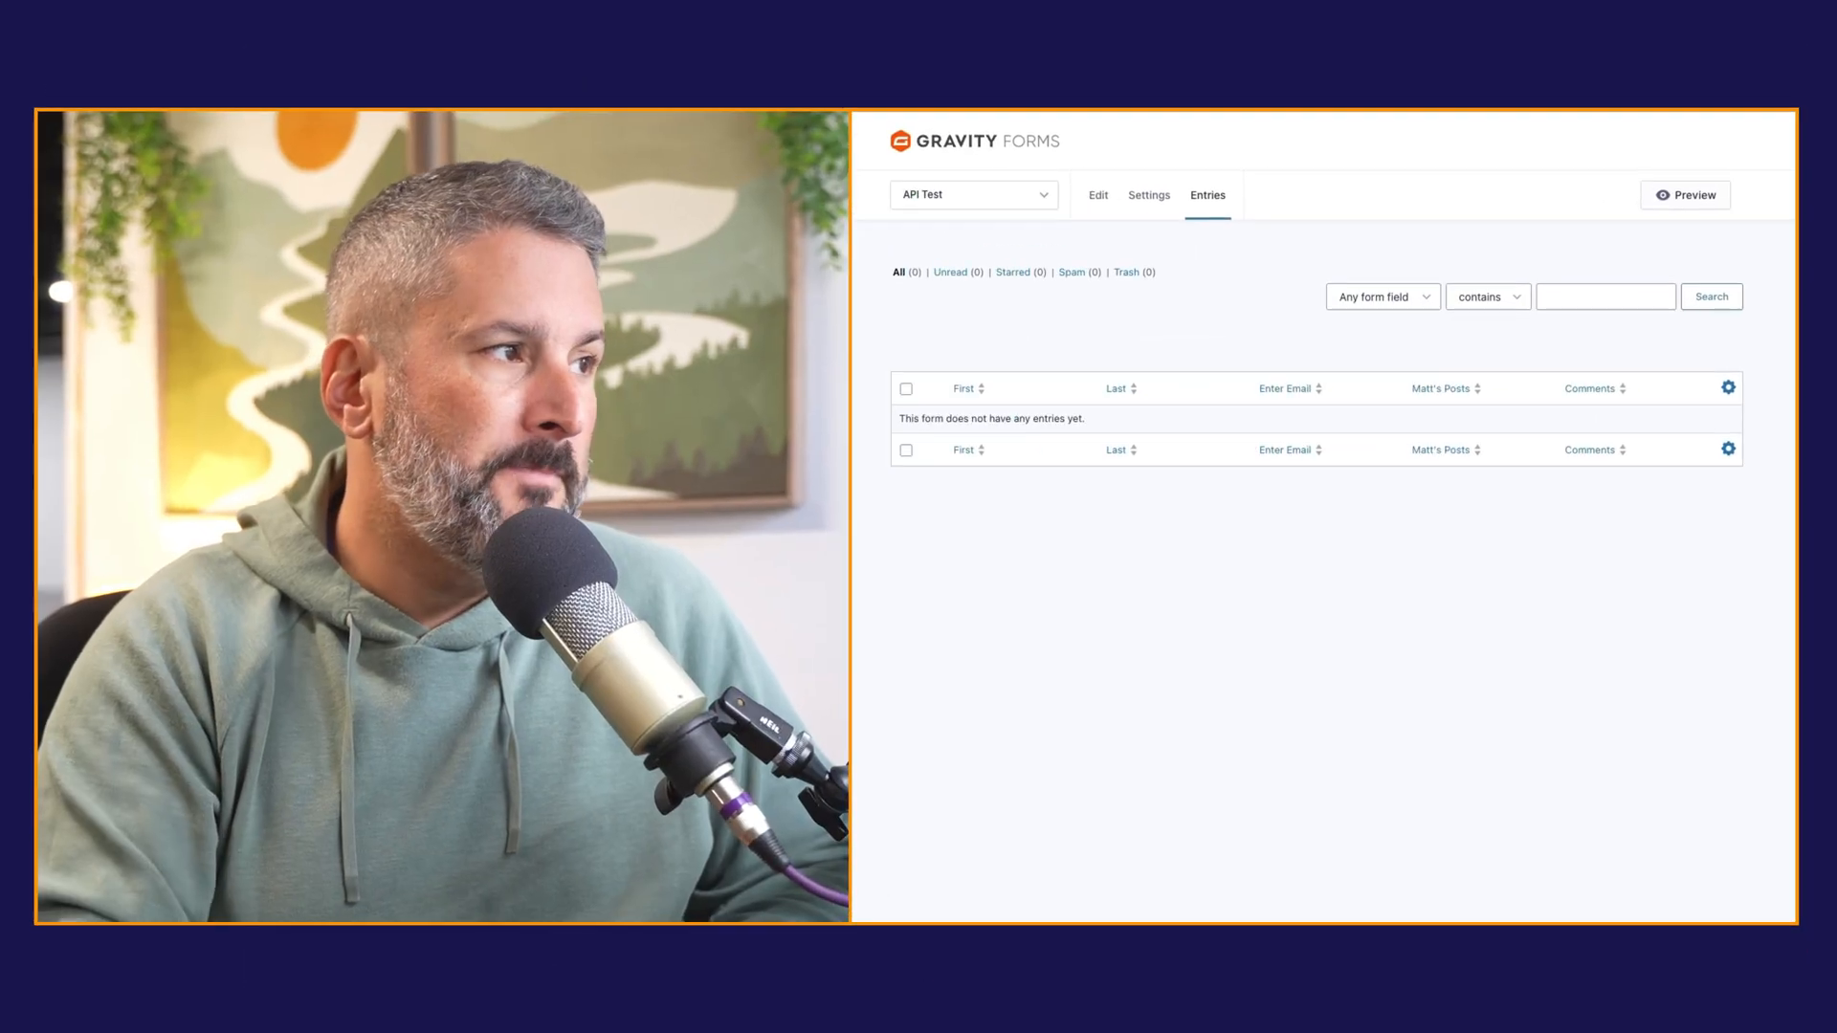
left_click(664, 186)
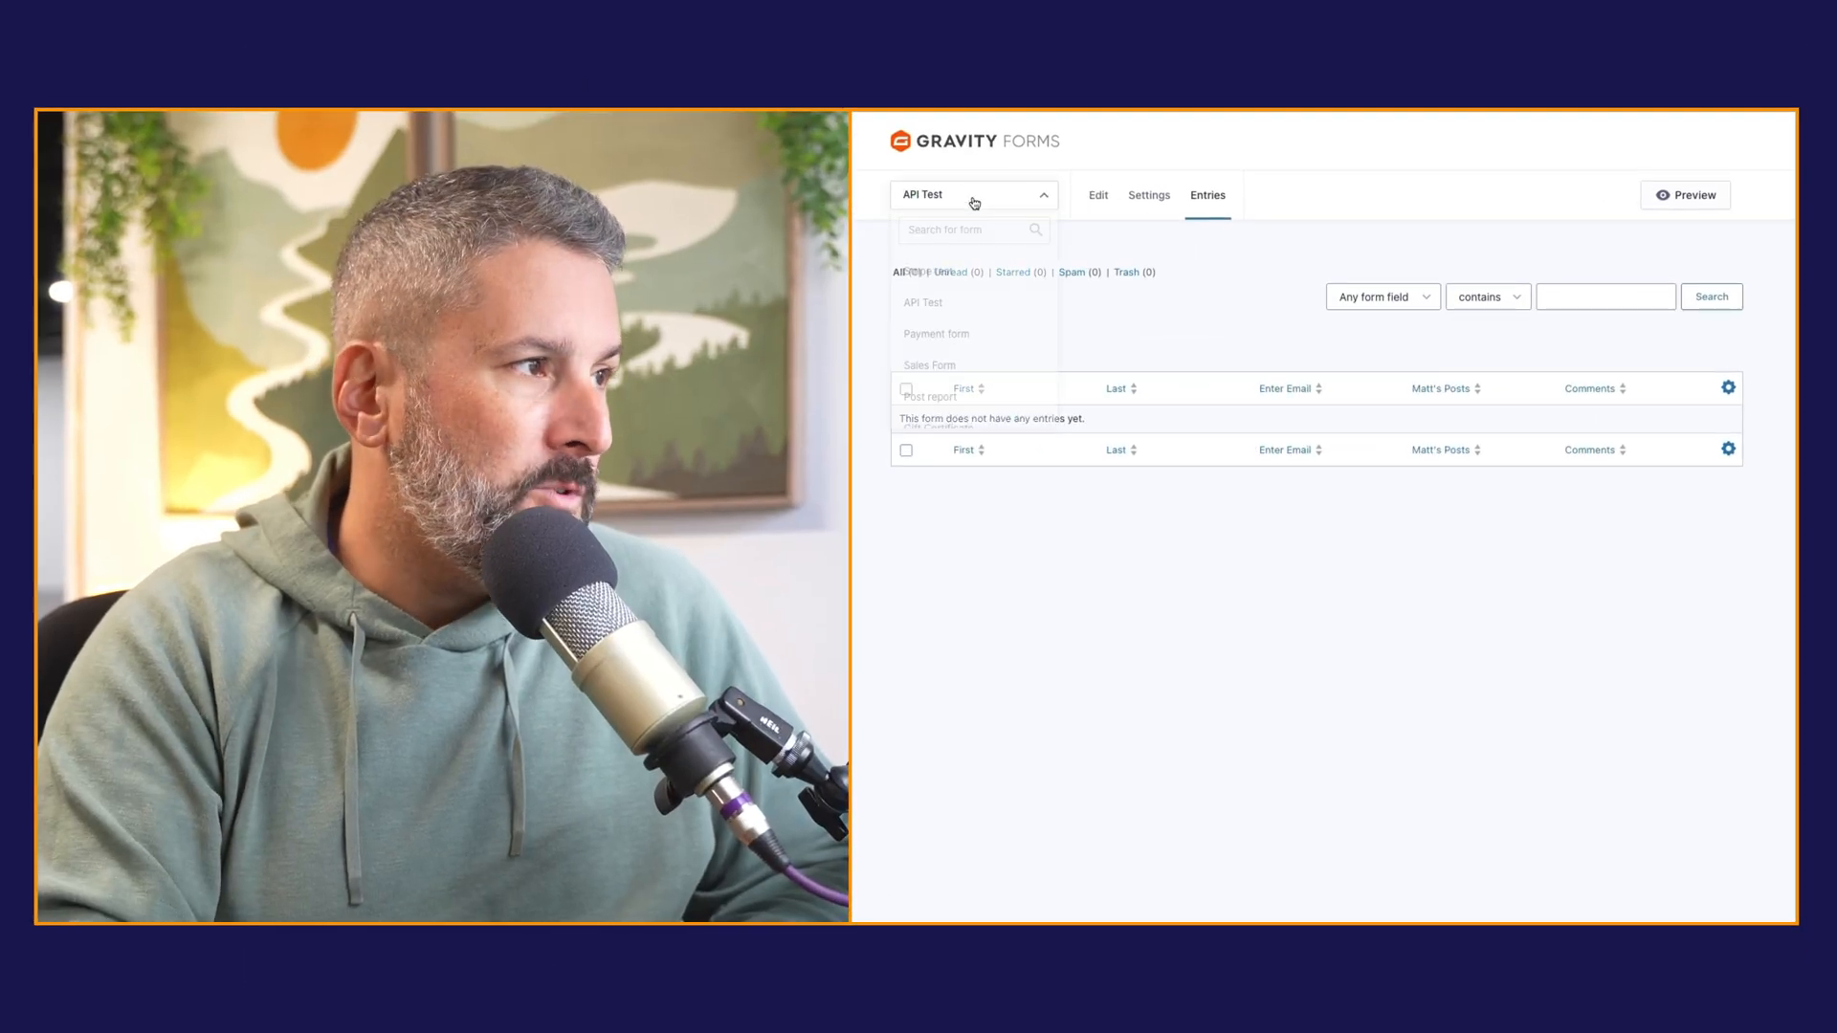
left_click(948, 272)
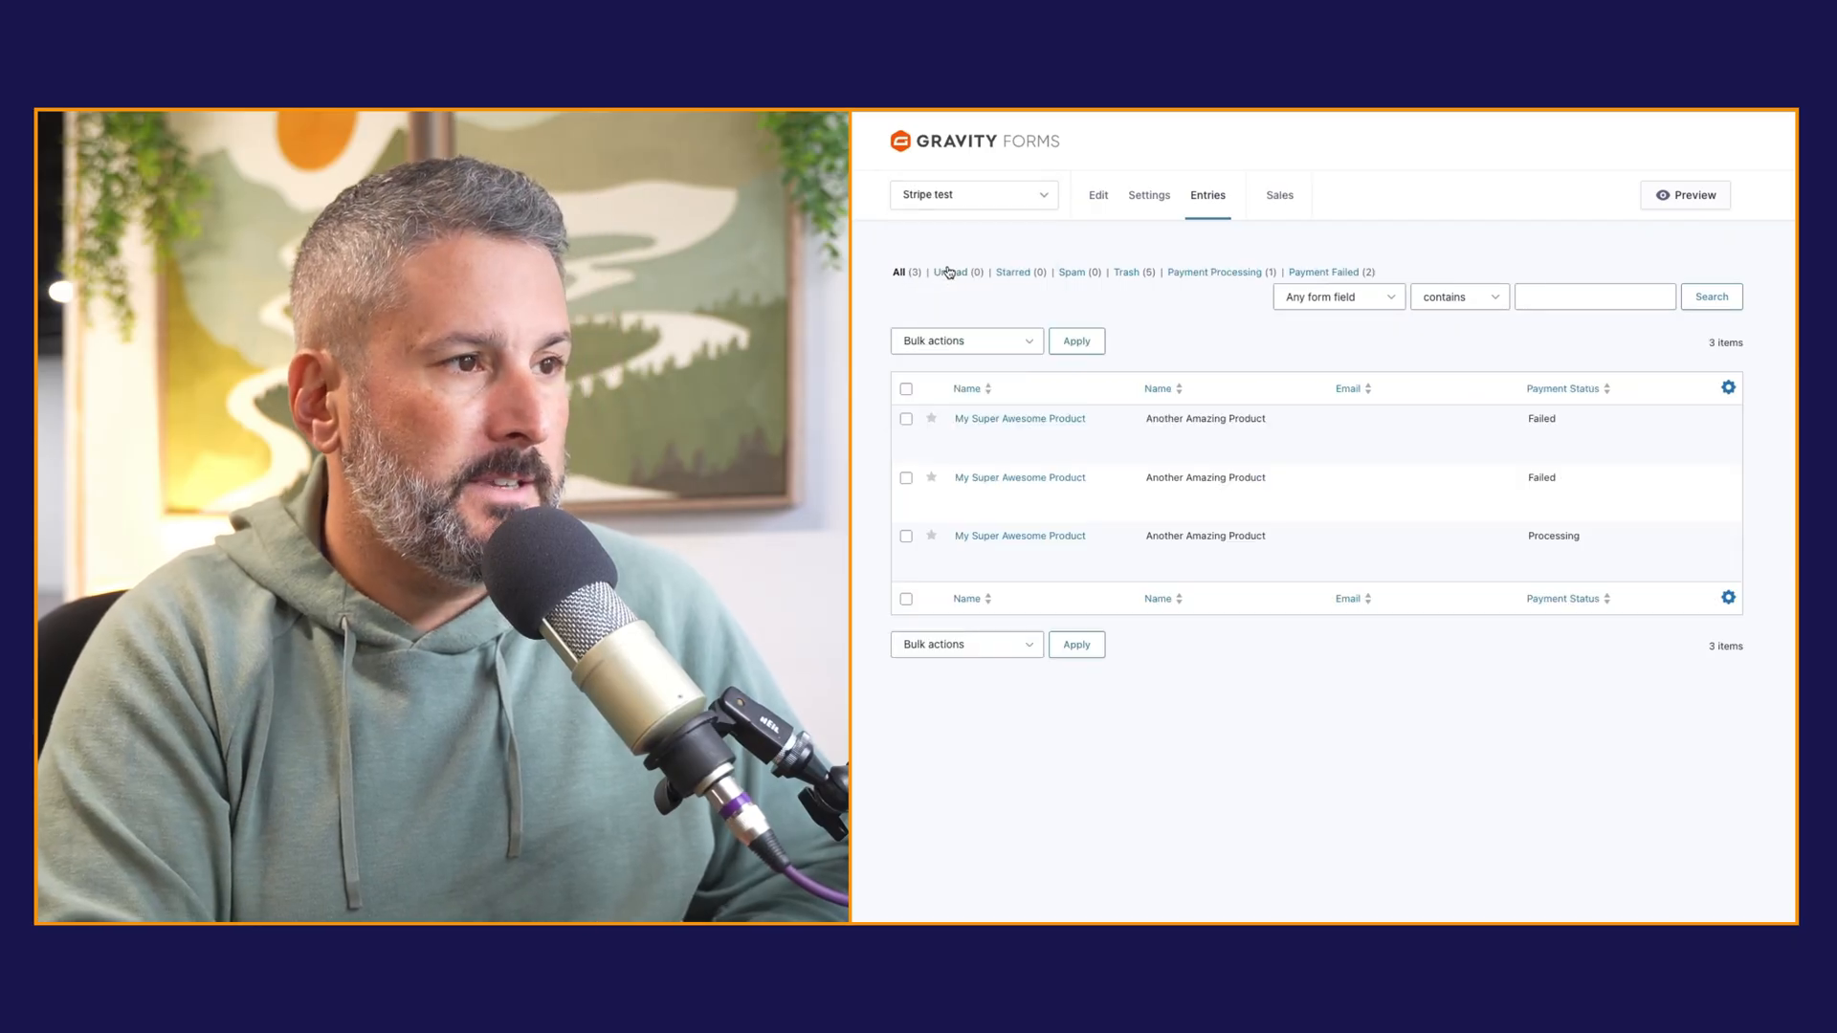
mouse_move(1563, 414)
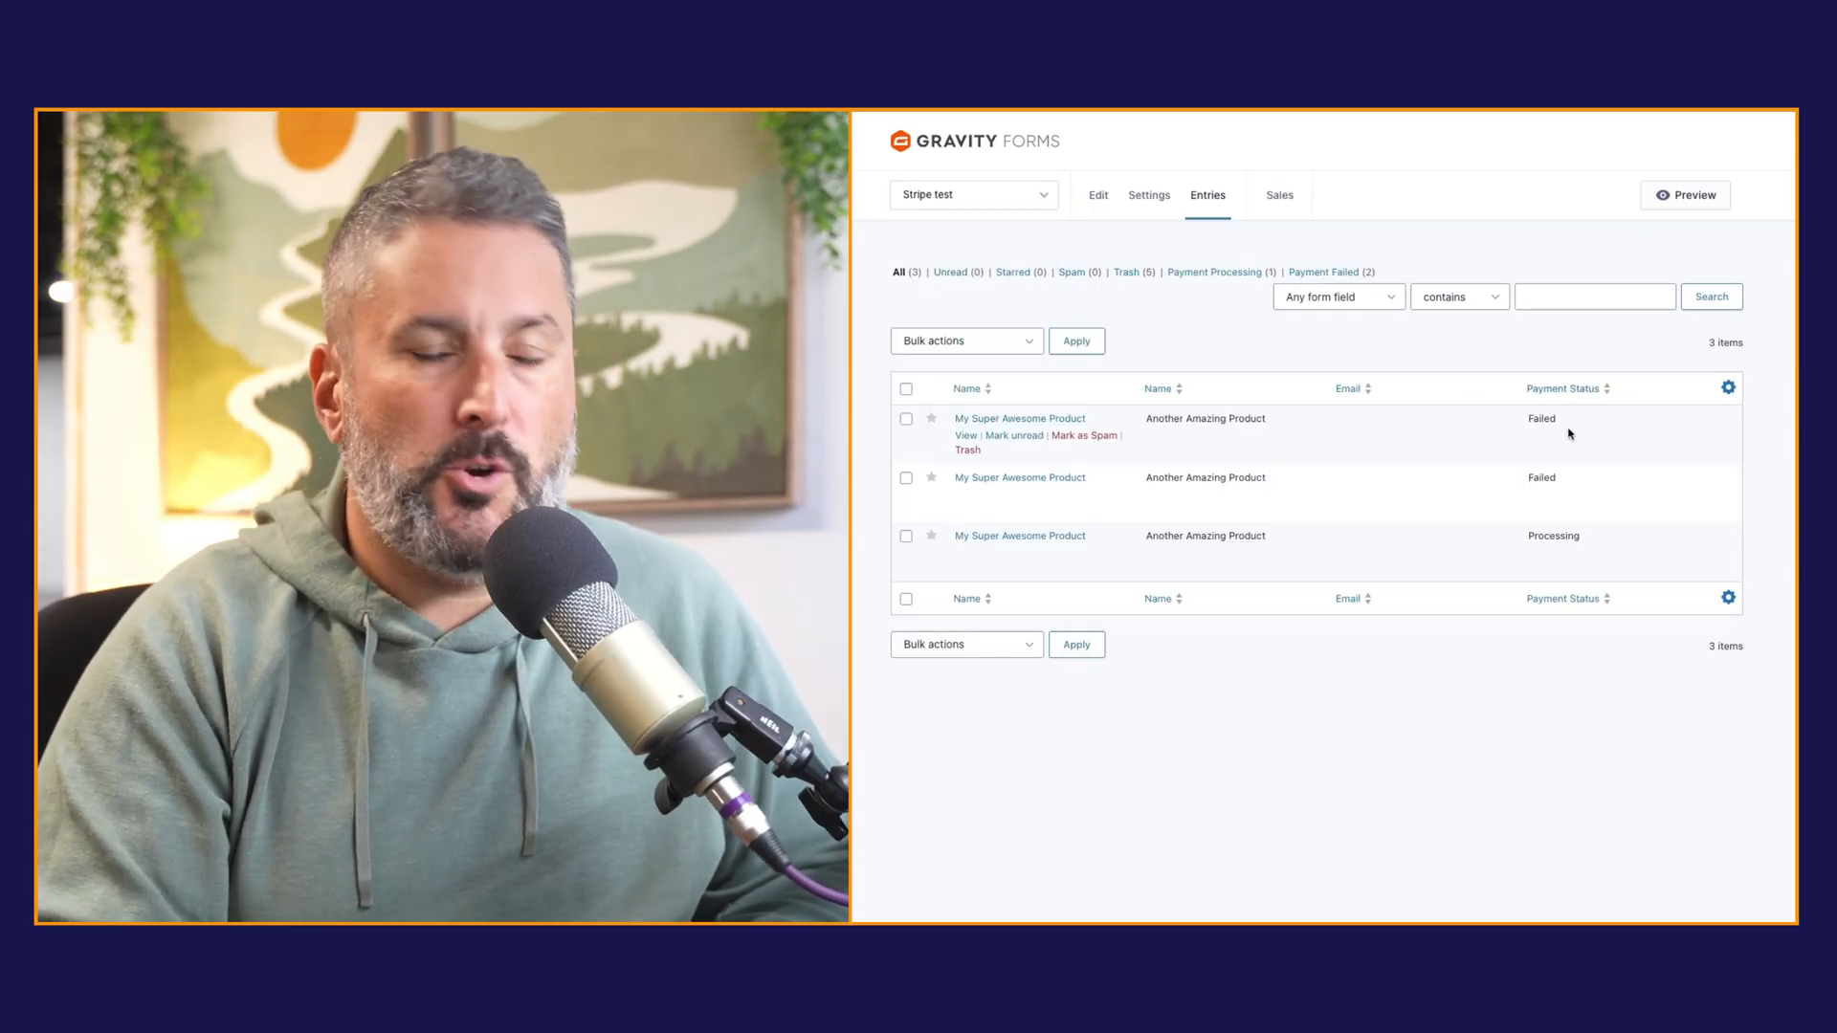